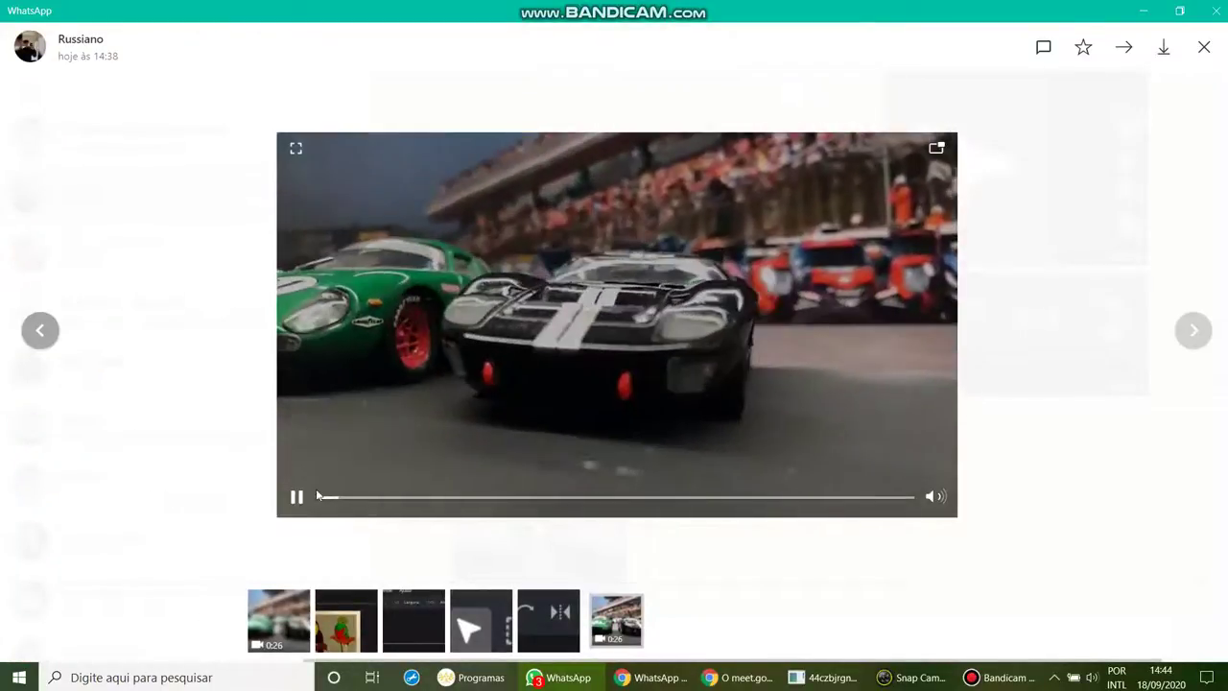
Pause the race-car video and save it as an mp4 to Downloads, then return to Chrome
click(297, 496)
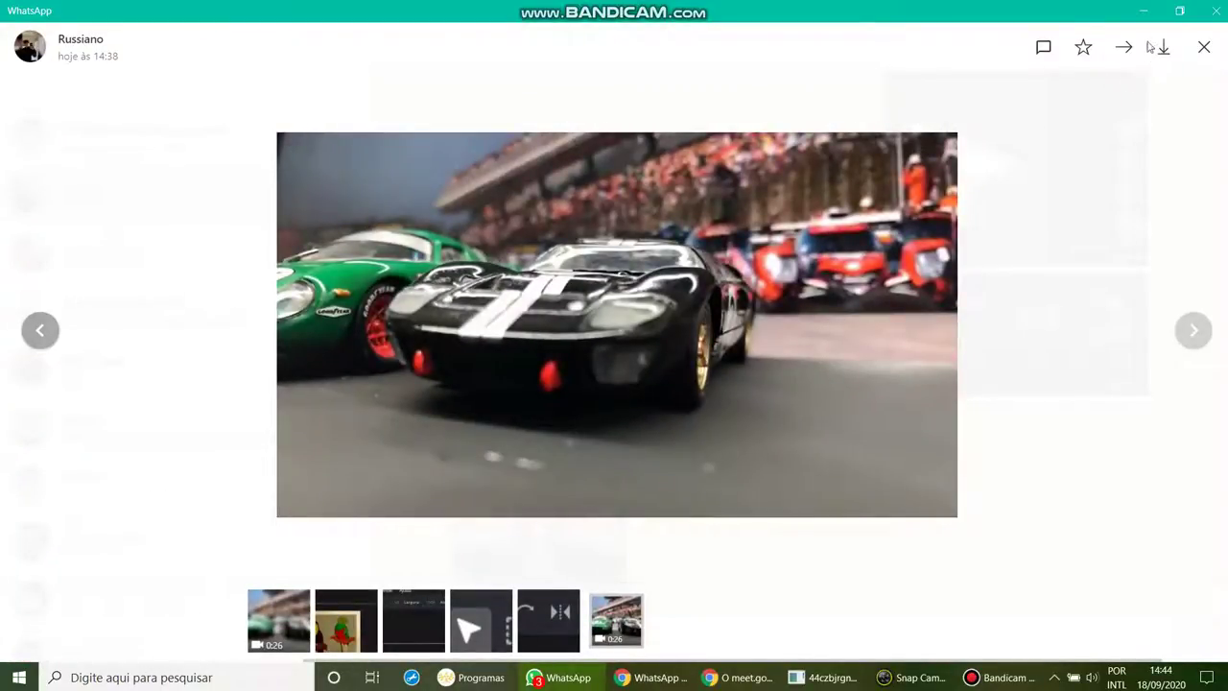
click(1166, 52)
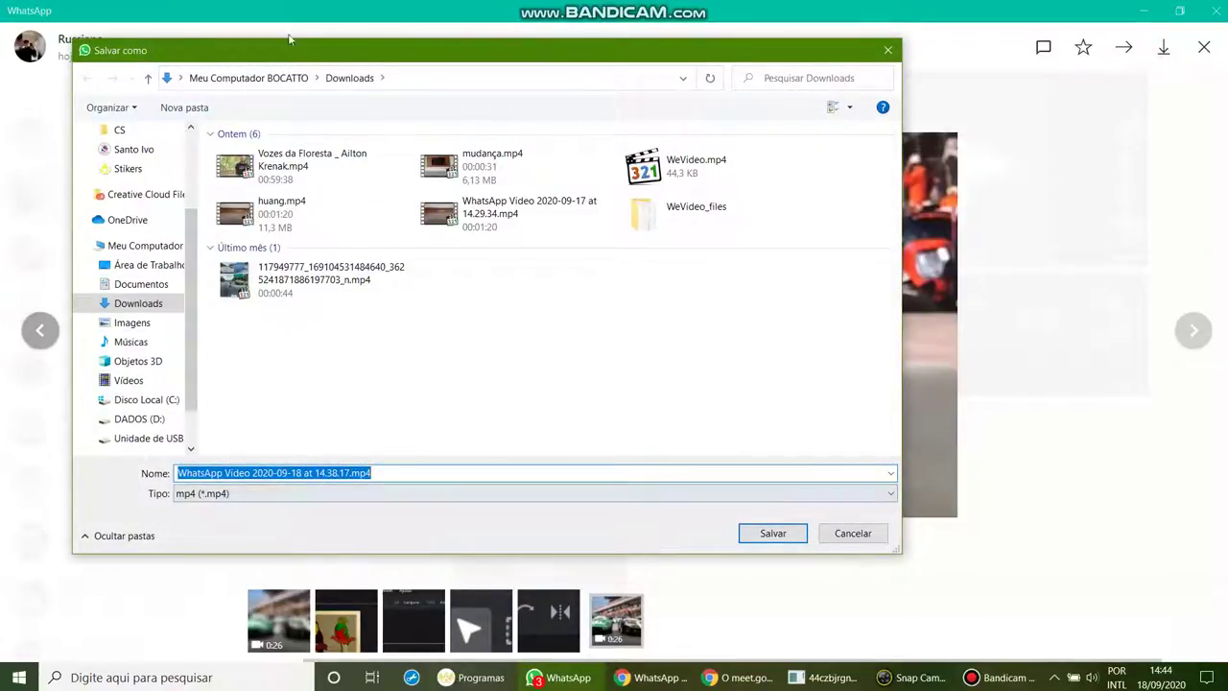
click(773, 535)
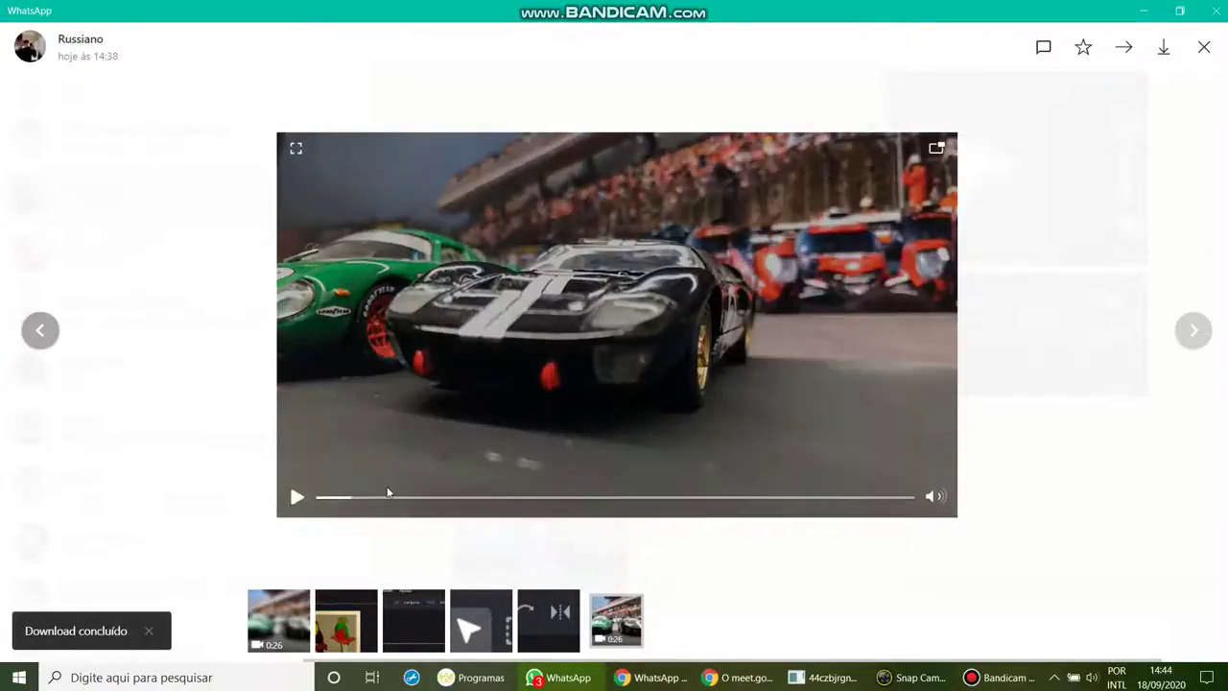
click(652, 677)
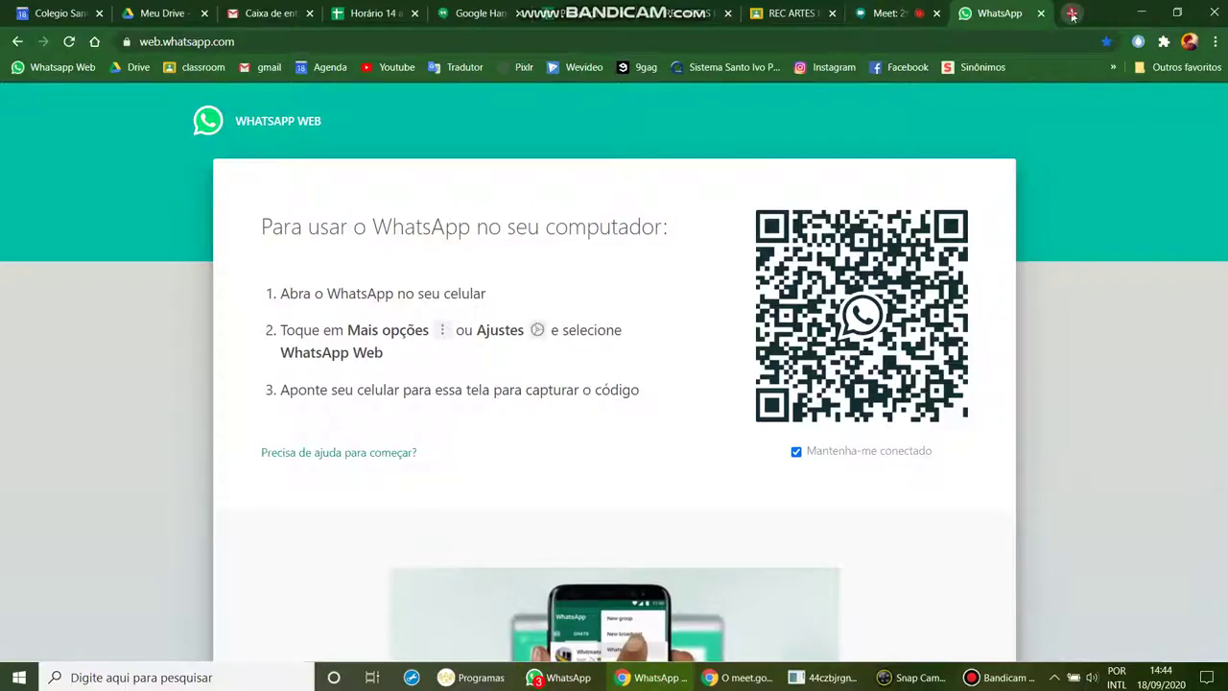
Load WeVideo from its bookmark in a new tab, start Google sign-up, then return to WhatsApp
click(1072, 13)
click(562, 67)
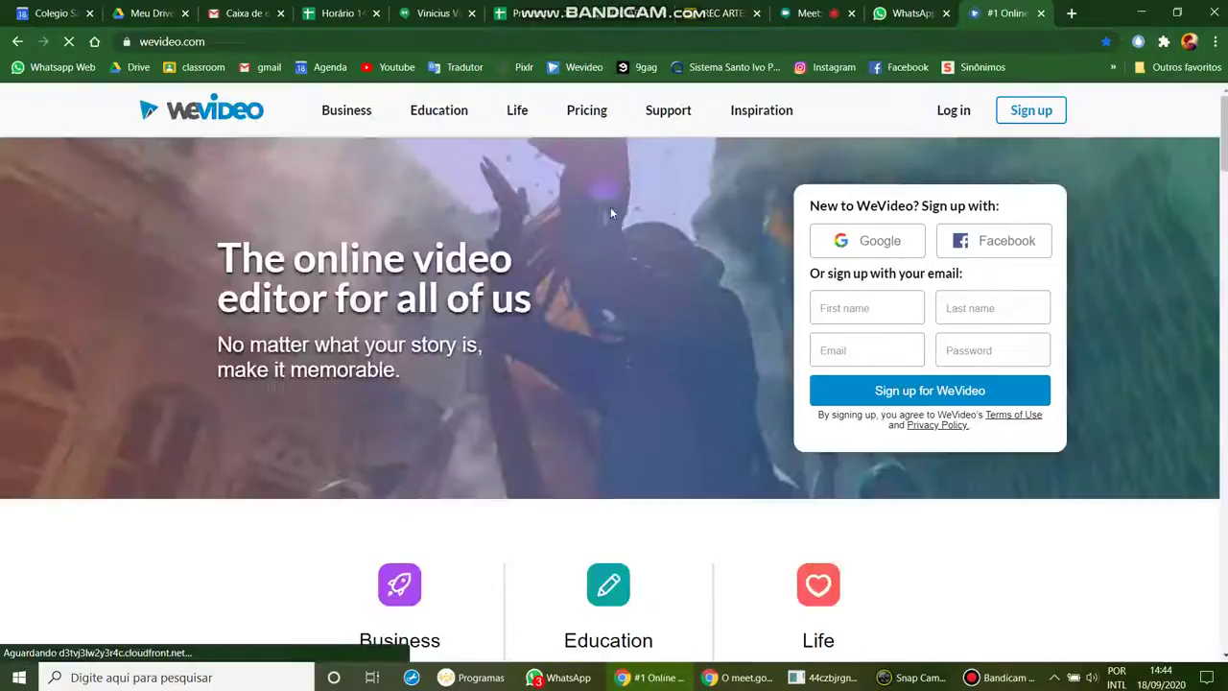
click(866, 243)
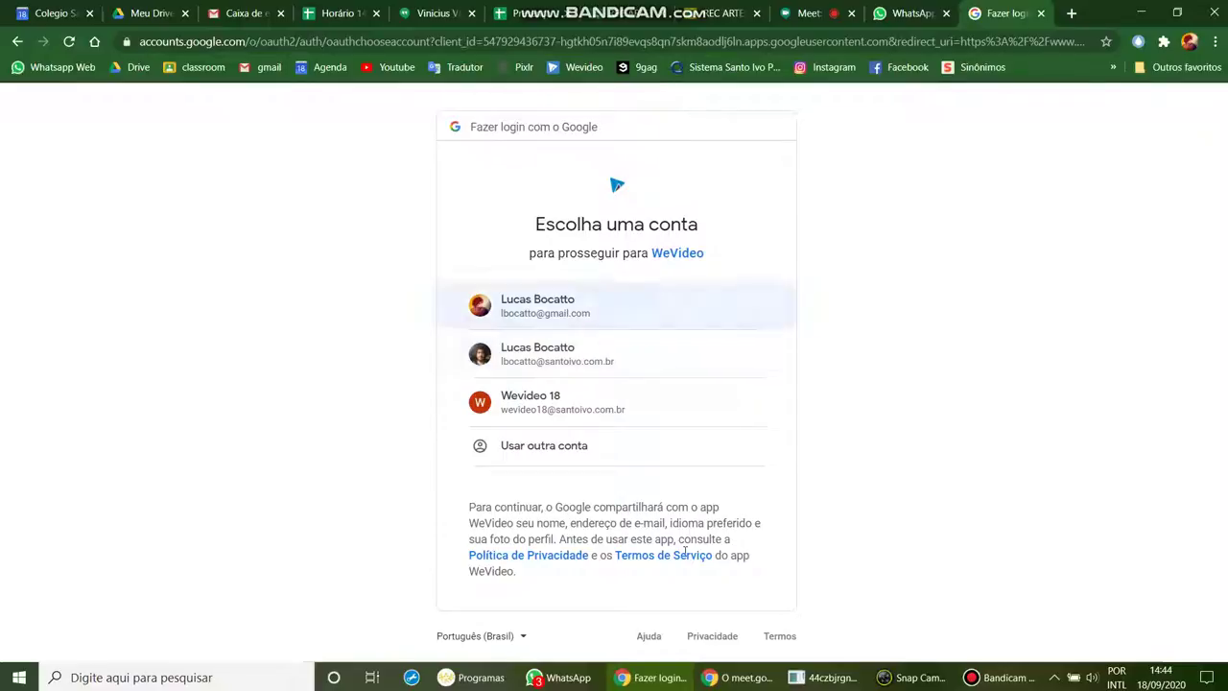
click(569, 677)
Close the video viewer and send the account e-mail and password as two chat messages
click(1074, 445)
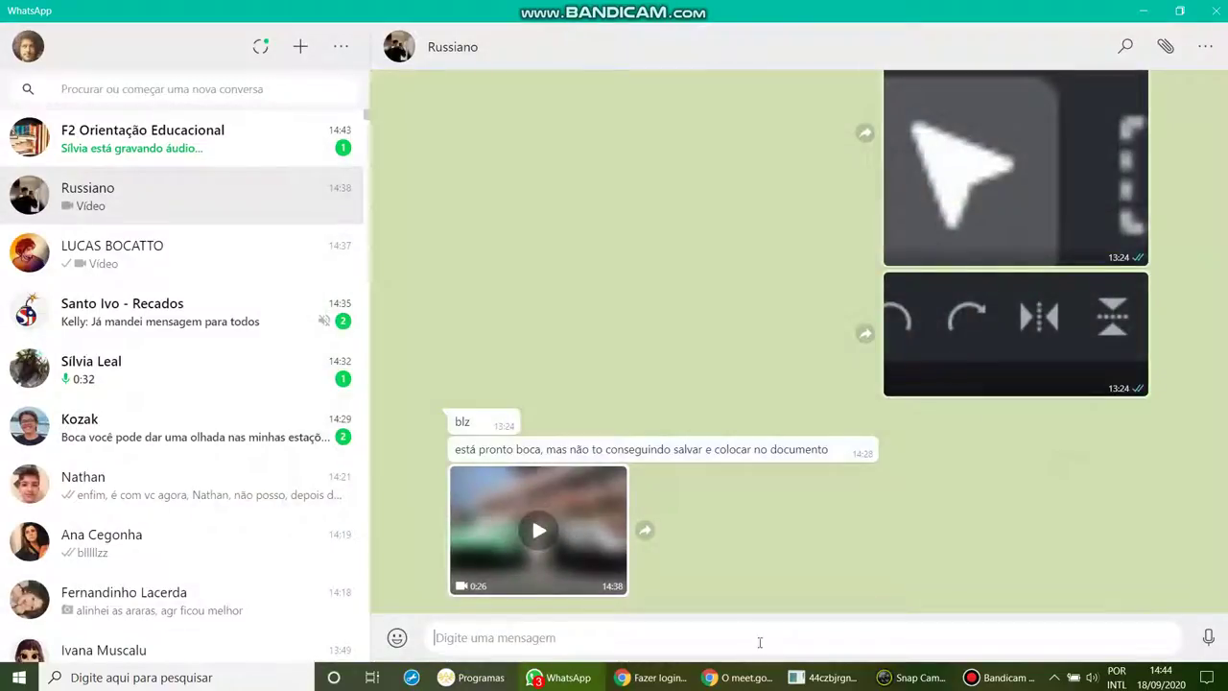
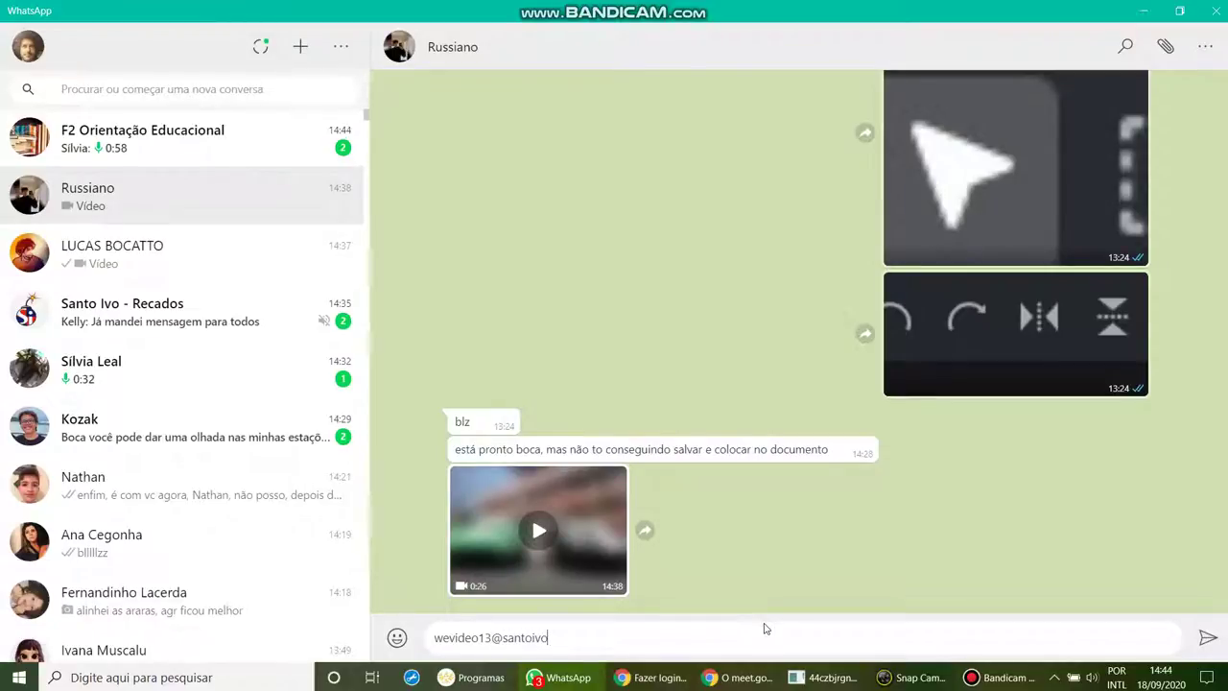
key(Return)
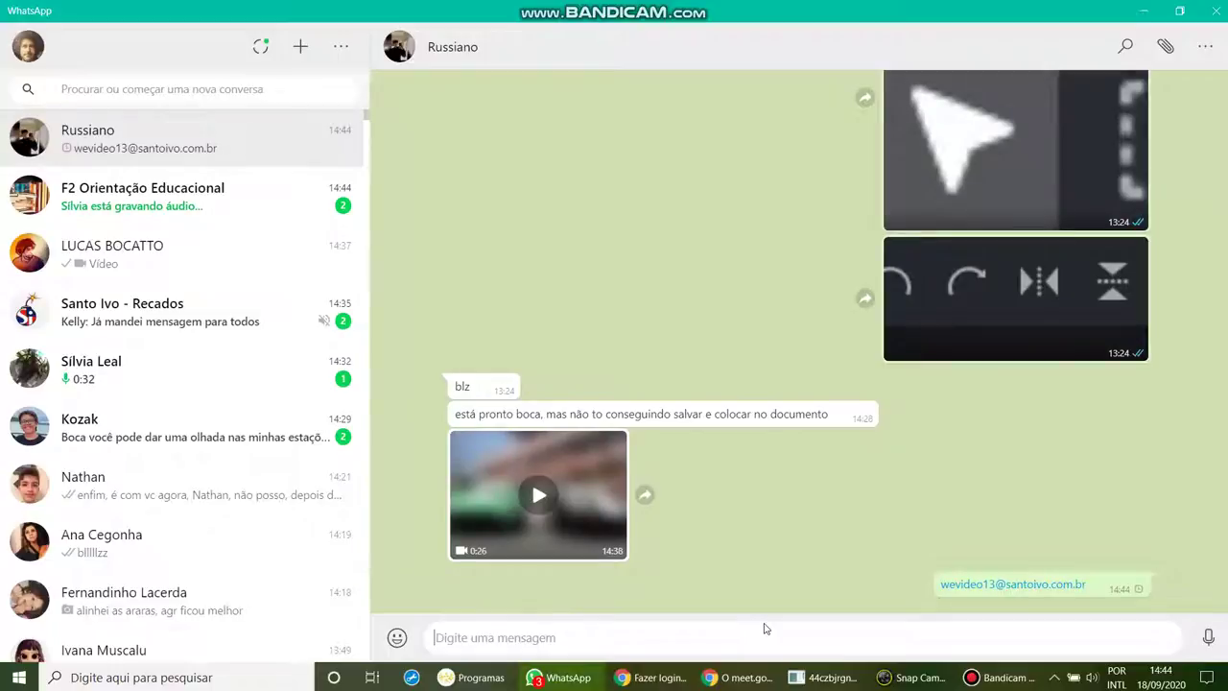
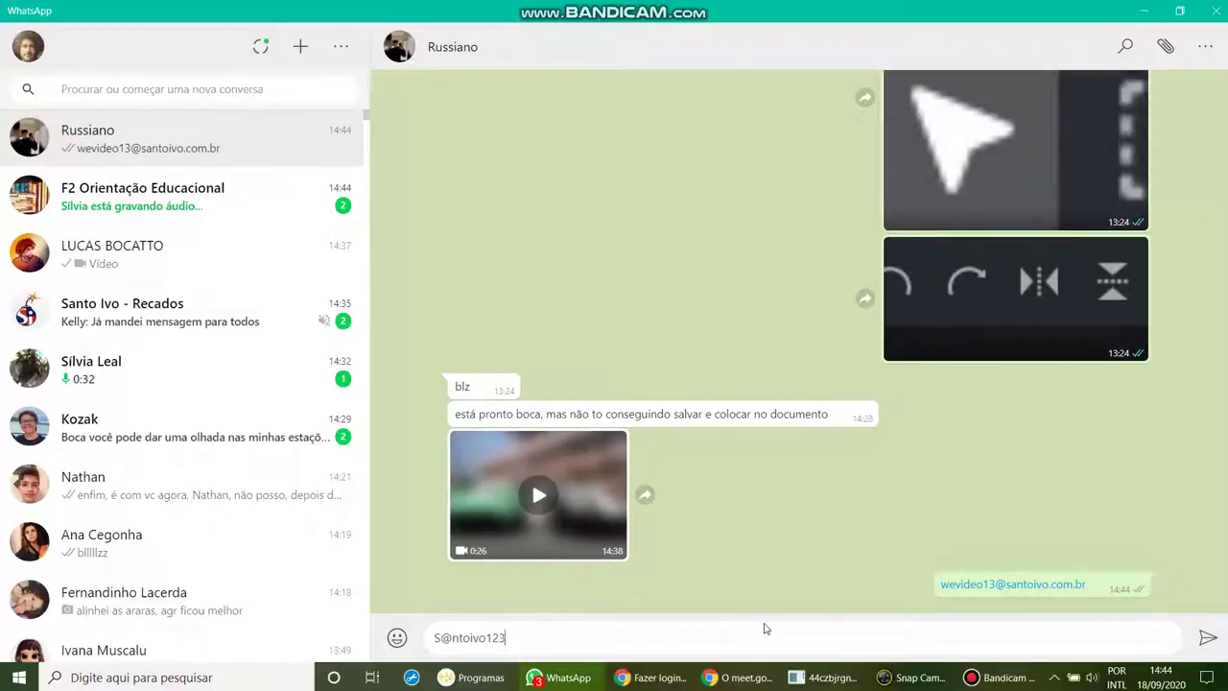
key(Return)
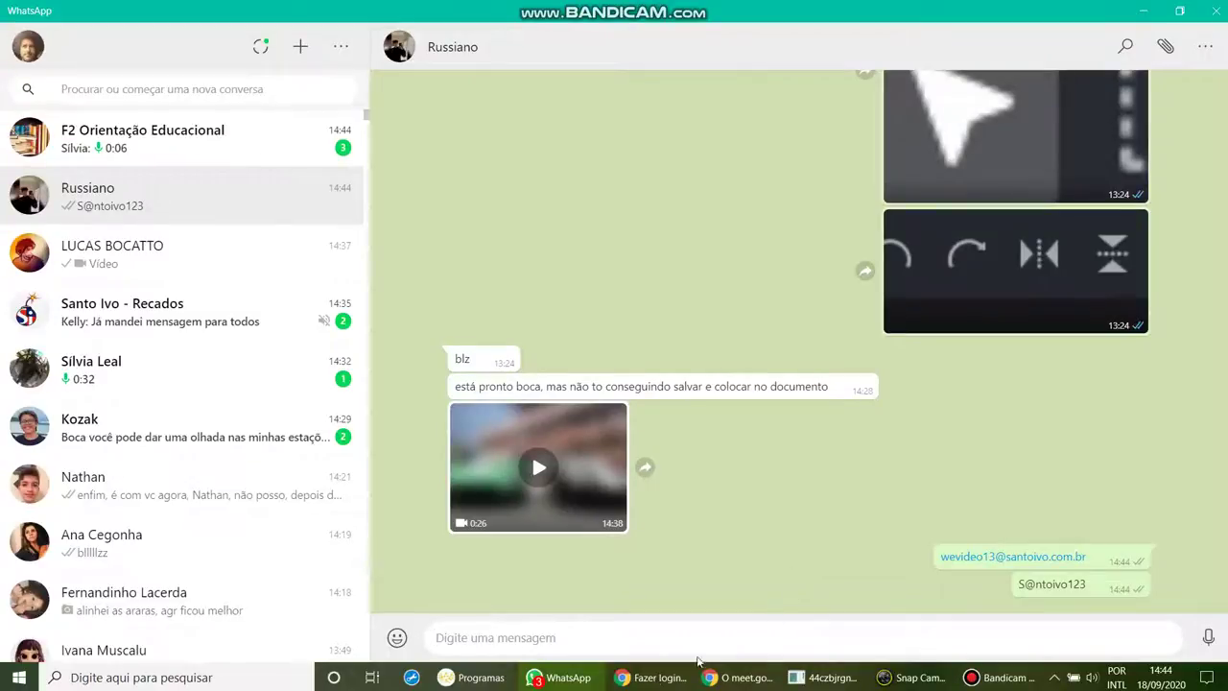
click(656, 677)
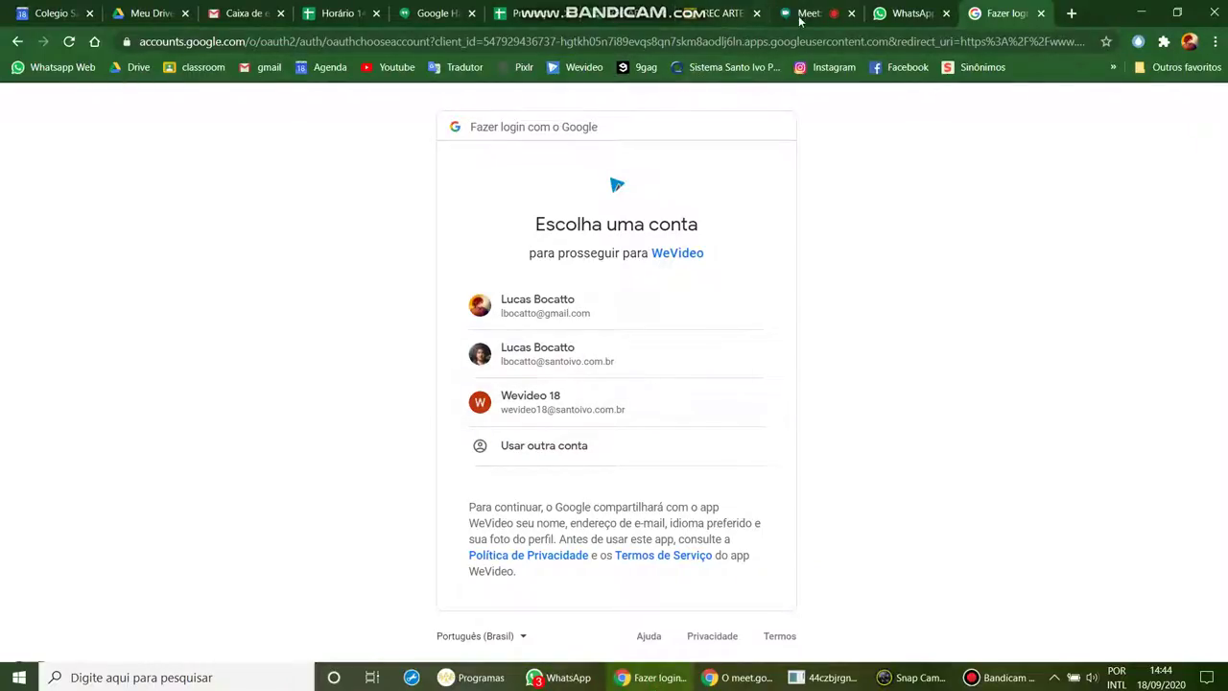
Sign in to WeVideo with the Google account and choose to create a new Video
click(566, 67)
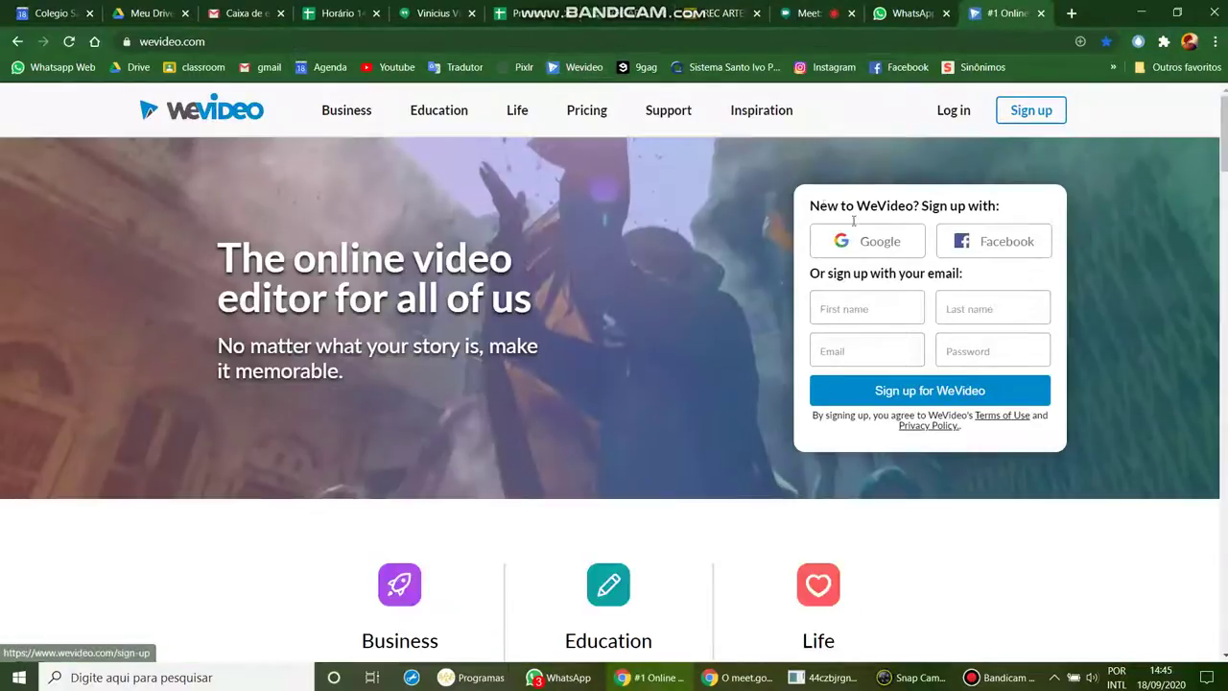
click(858, 229)
click(578, 370)
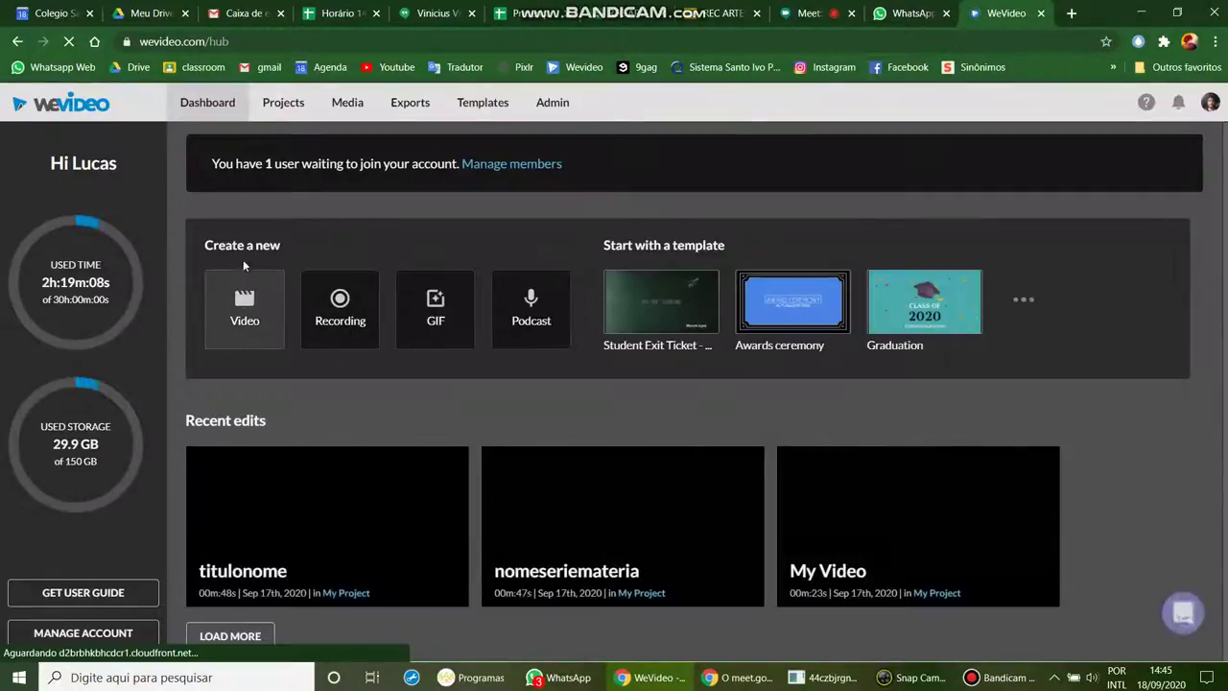
click(241, 309)
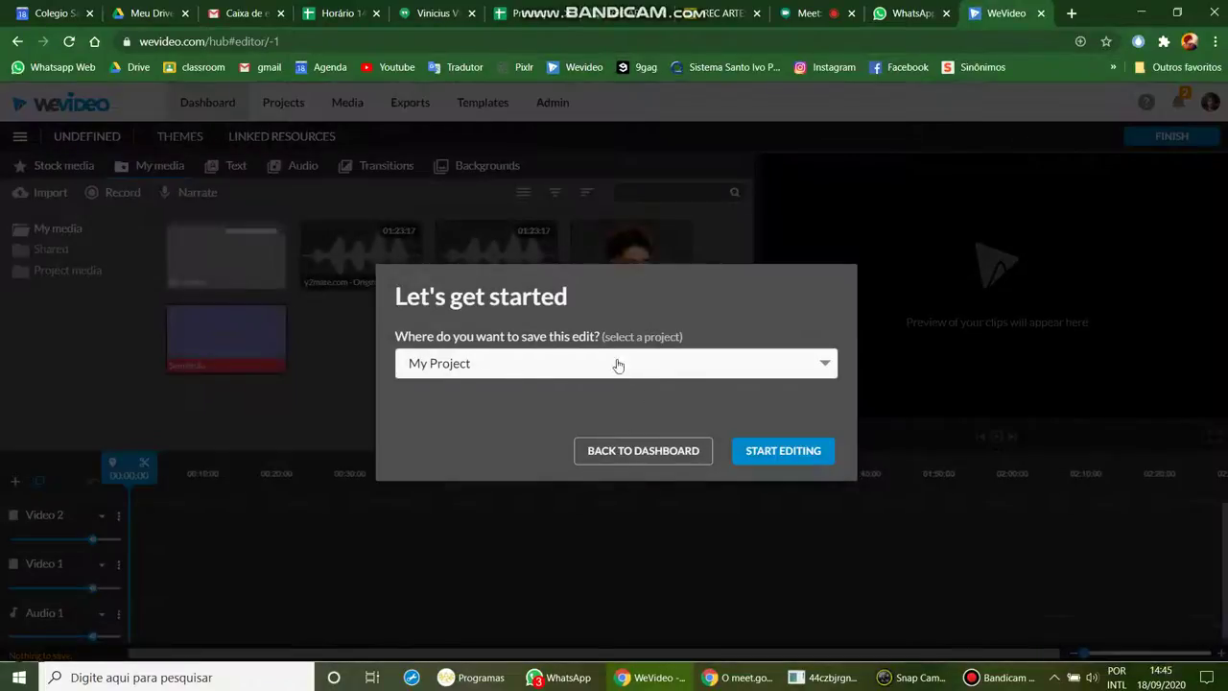
Start editing in My Project and import the WhatsApp race video from Downloads
click(781, 455)
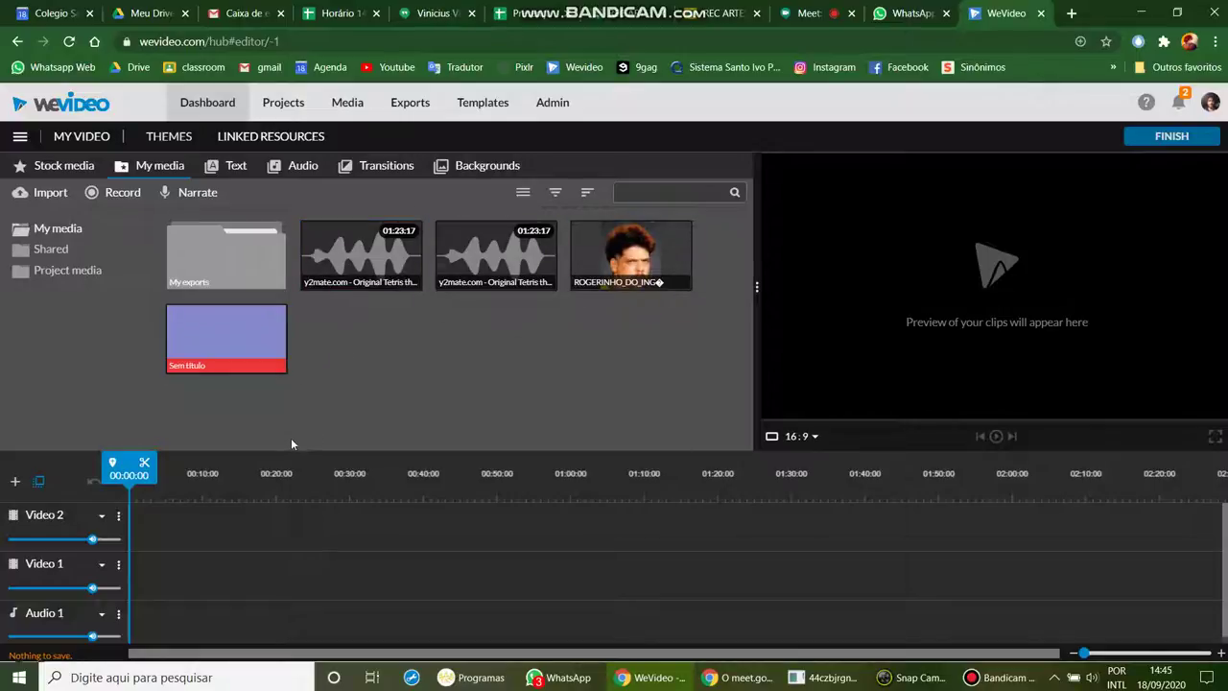
click(40, 191)
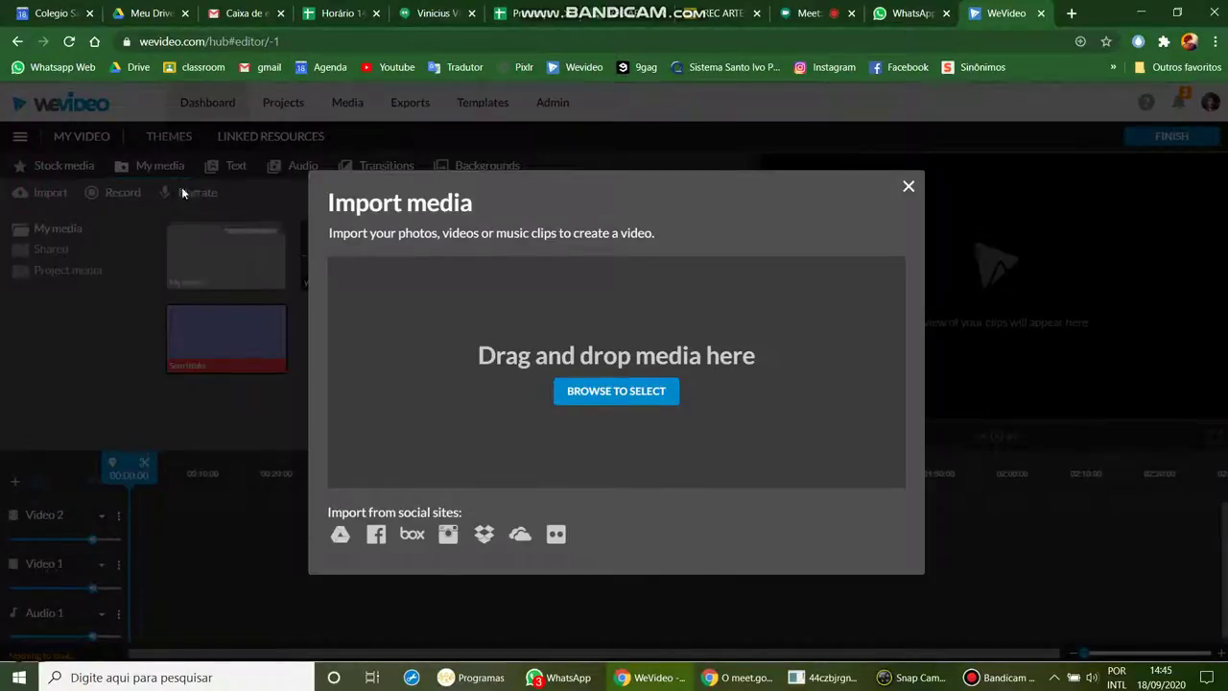
click(626, 391)
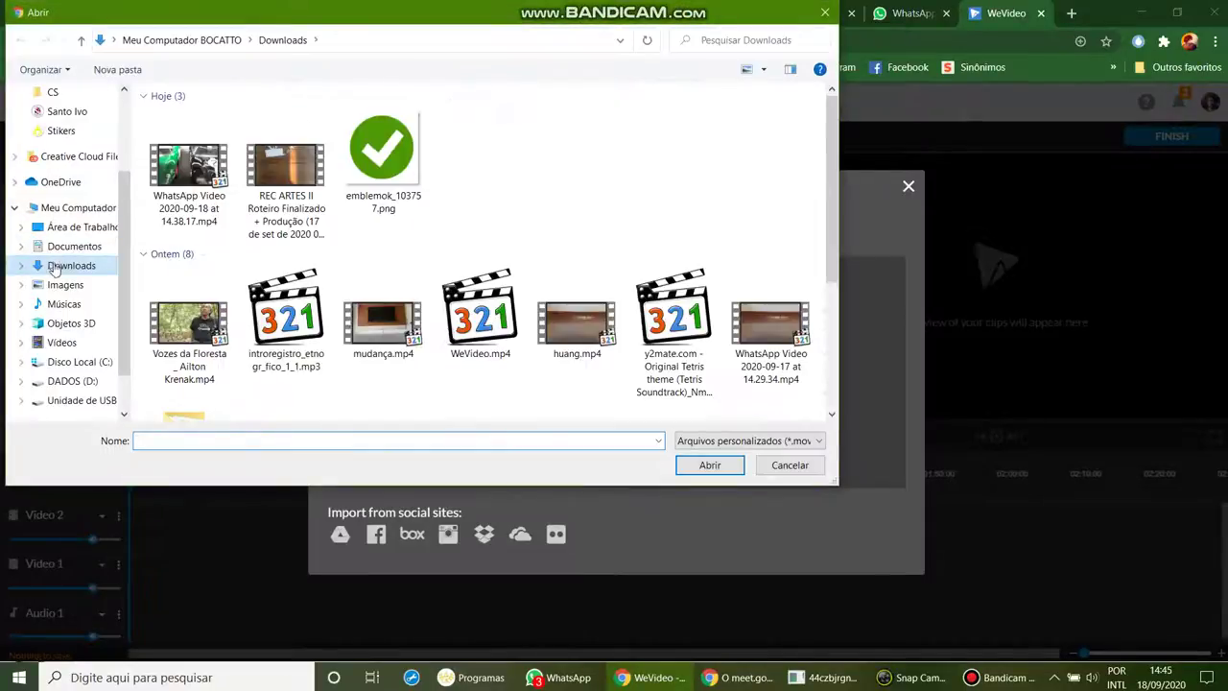
click(189, 223)
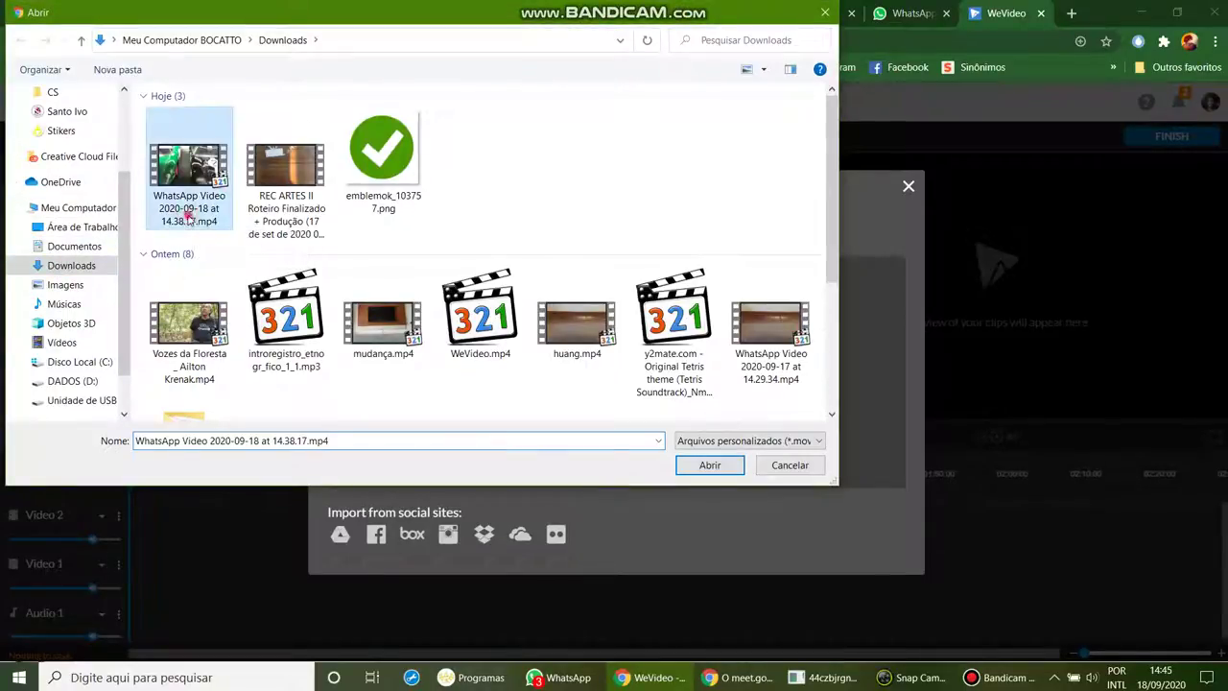
click(710, 465)
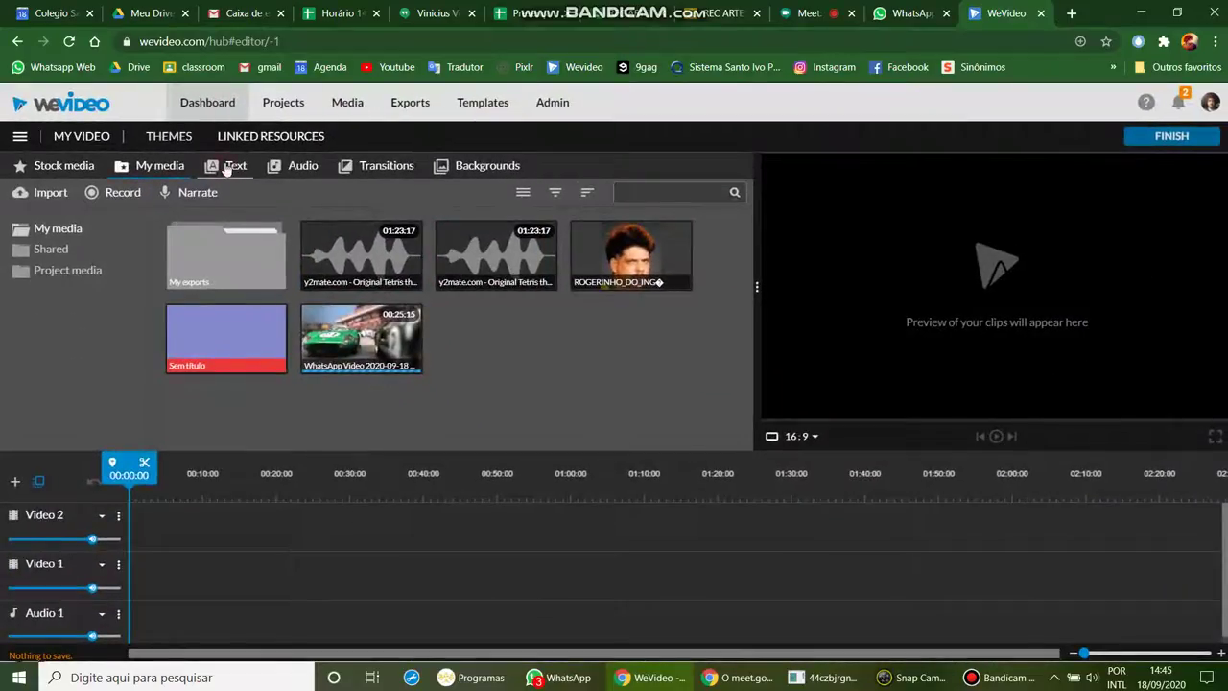
Drag the Reveal - 3 lines motion title onto Video 1, preview it, and move the playhead back to 00:03:00
click(231, 165)
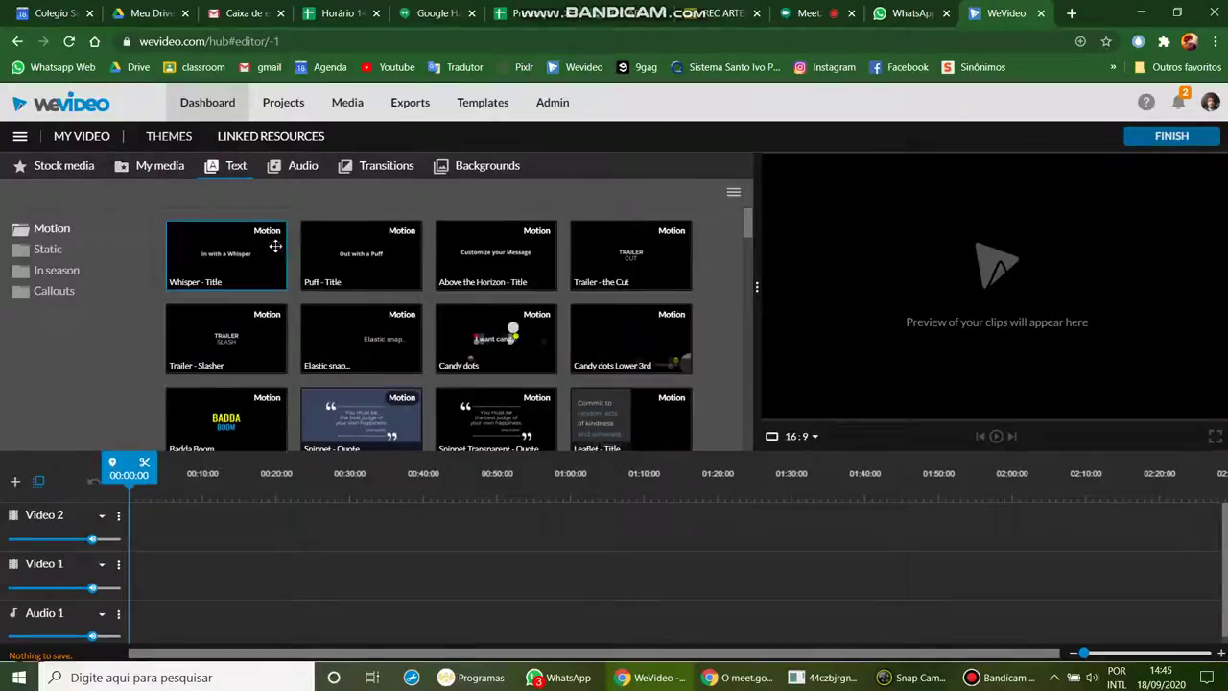
scroll(509, 280, down, 10)
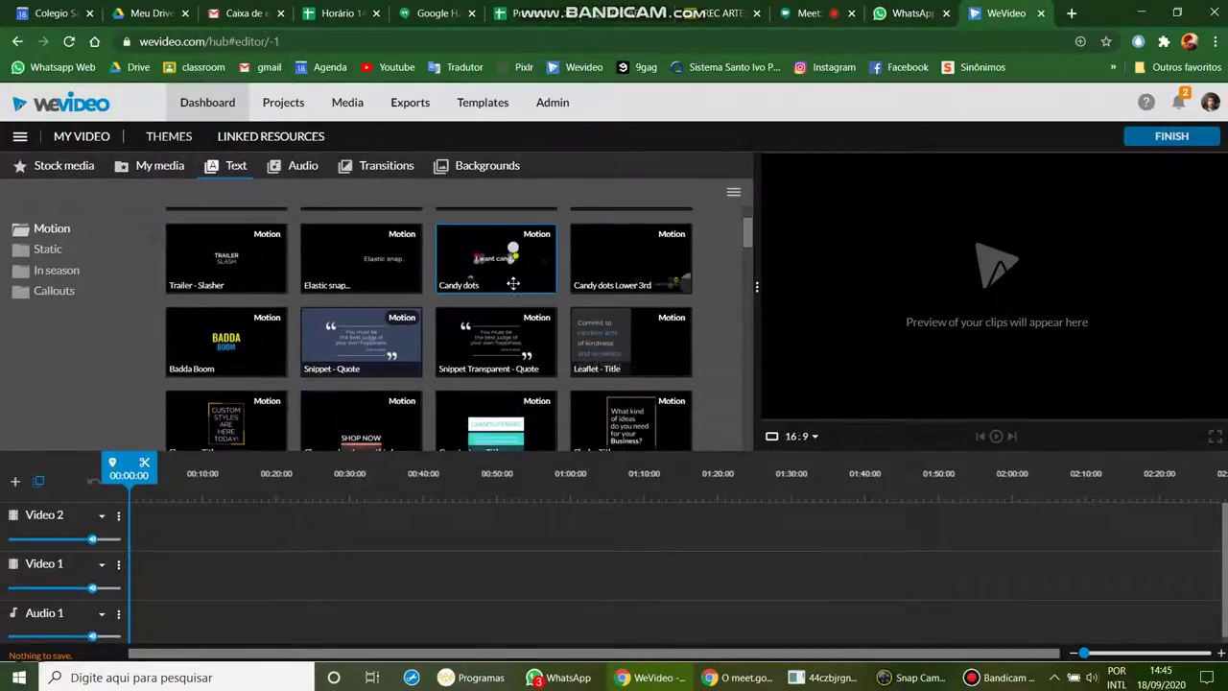
scroll(384, 322, down, 10)
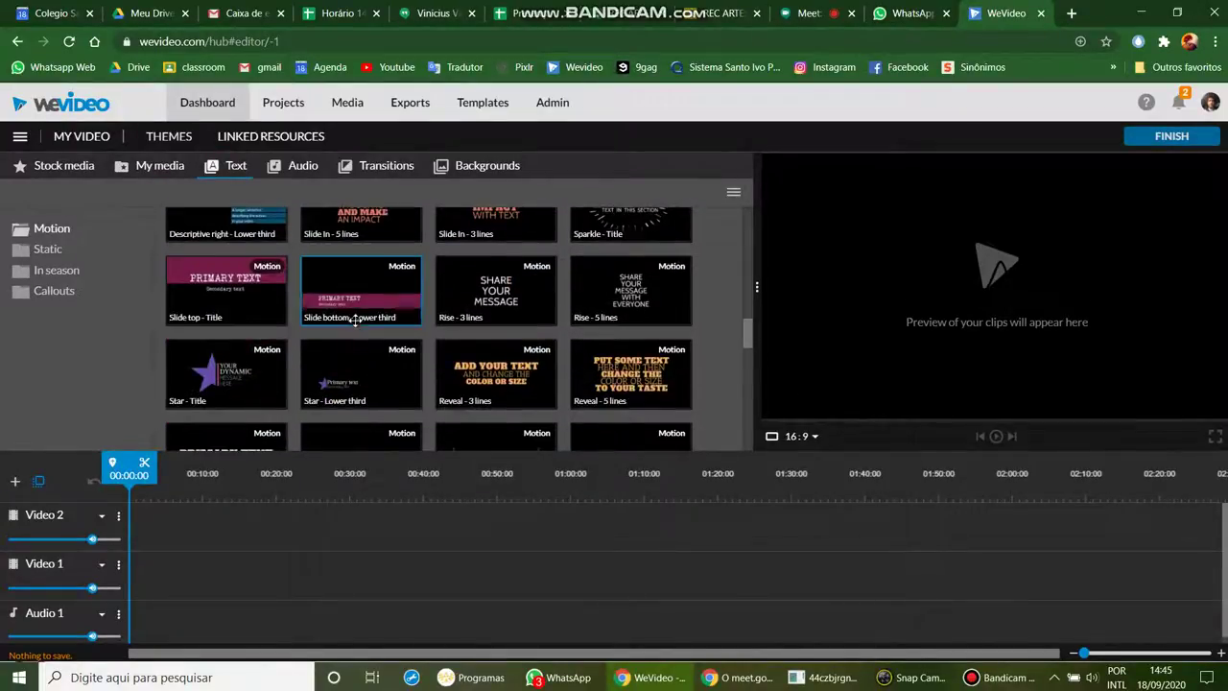
scroll(415, 317, up, 8)
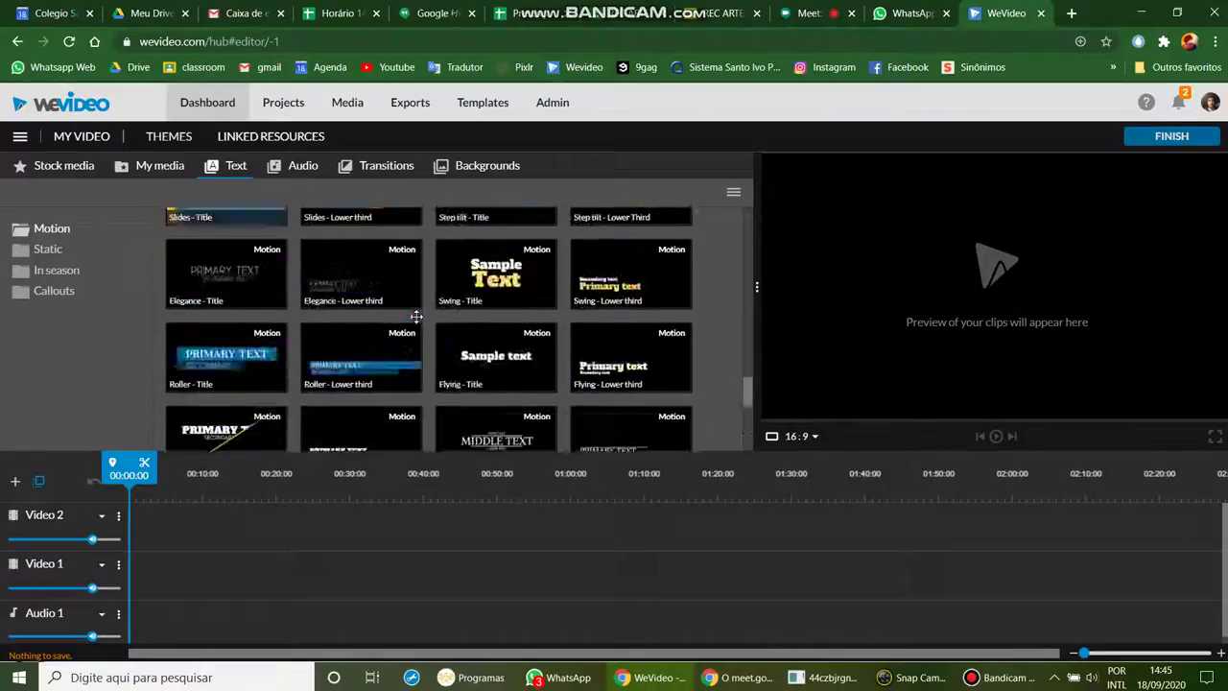
scroll(413, 316, down, 2)
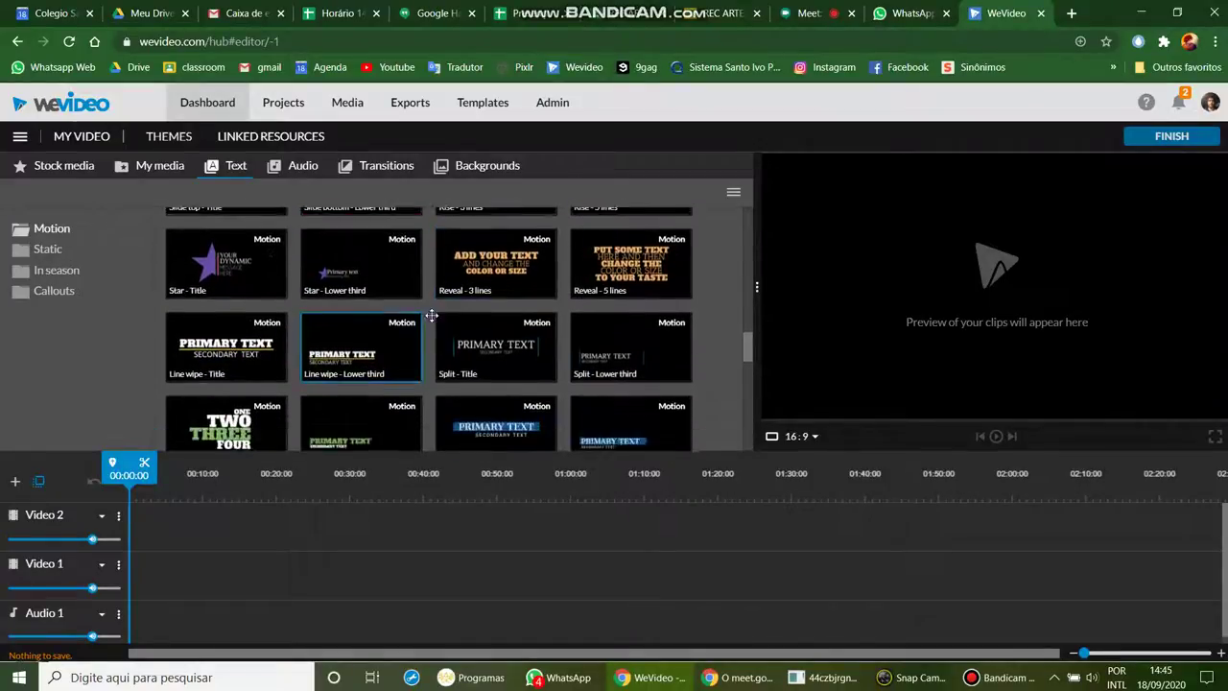
scroll(494, 302, up, 2)
drag(498, 300, 125, 573)
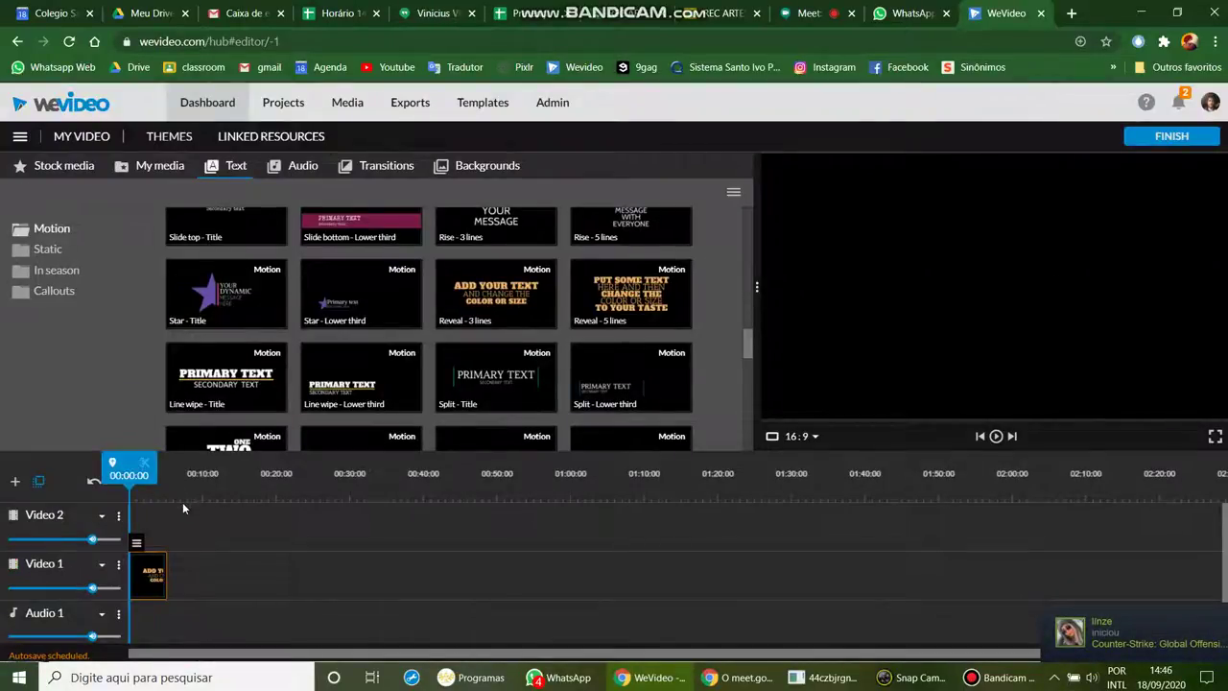
key(space)
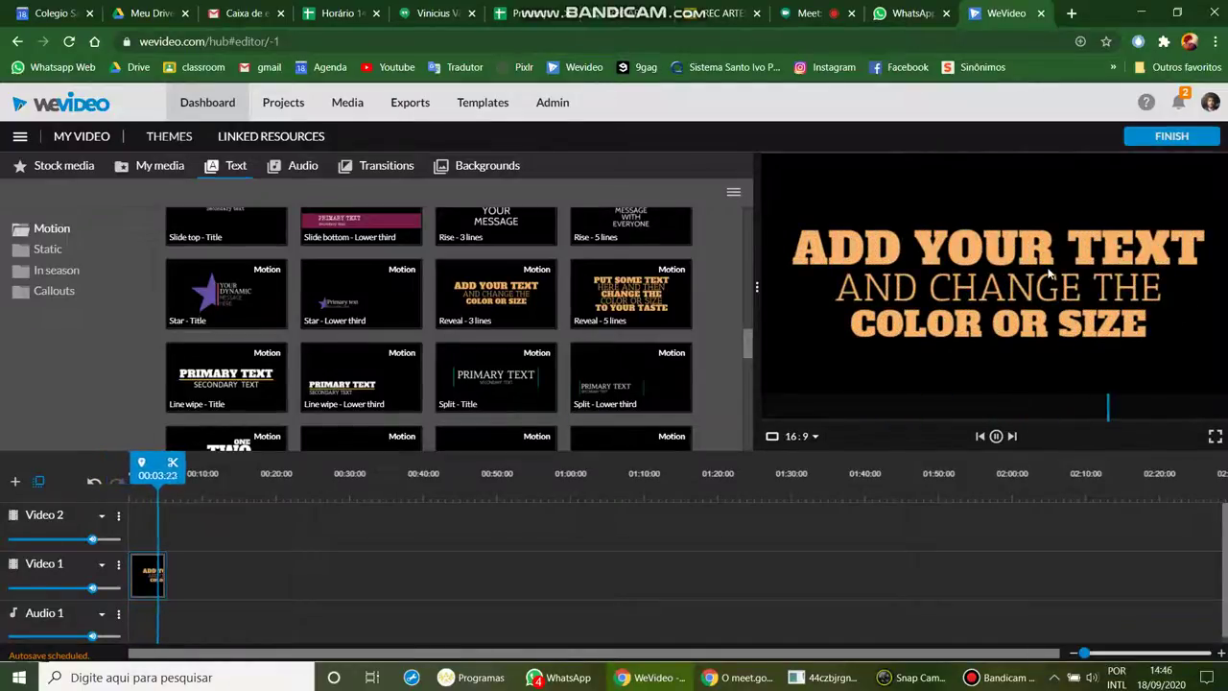
click(151, 473)
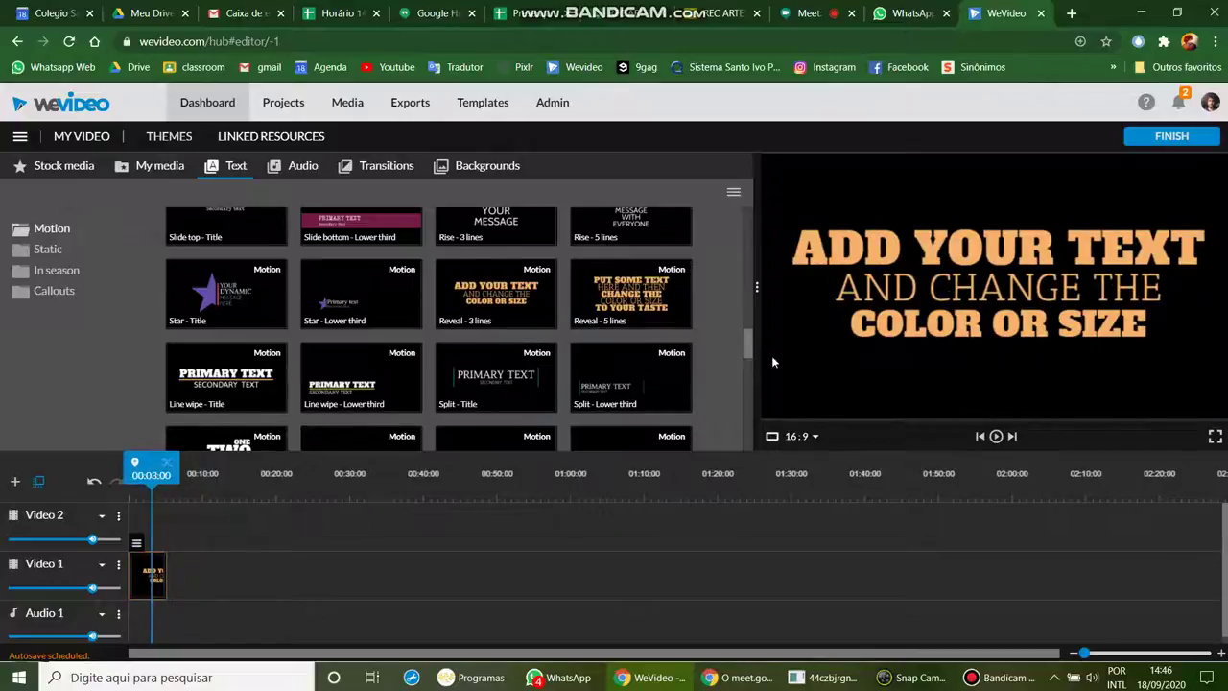
Fill the title's lines with a first name, a surname and 'Velozes e Furiosos'
double_click(148, 578)
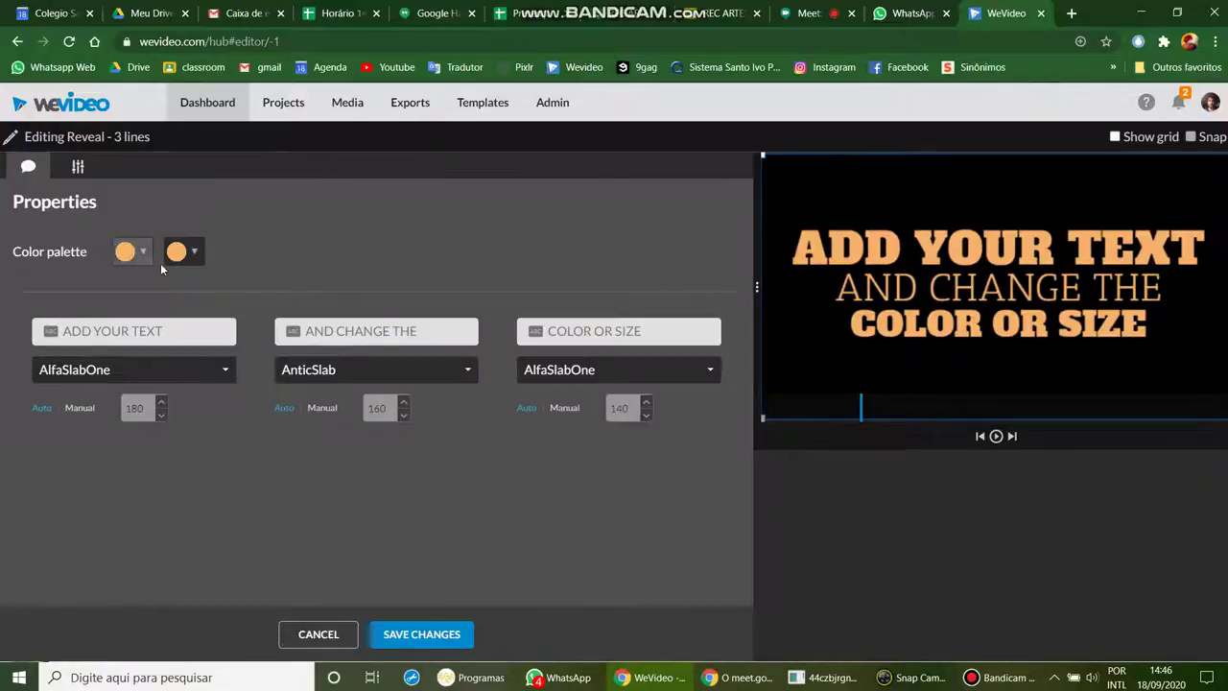
click(165, 321)
click(332, 329)
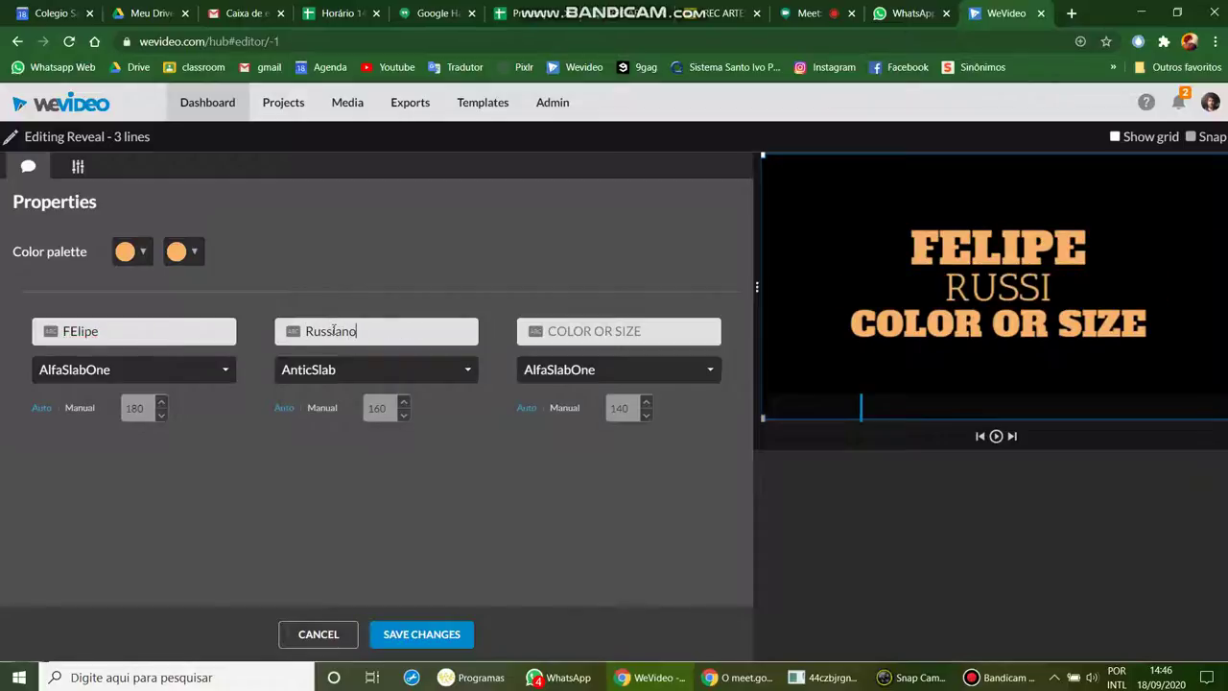
click(571, 330)
text(Vel)
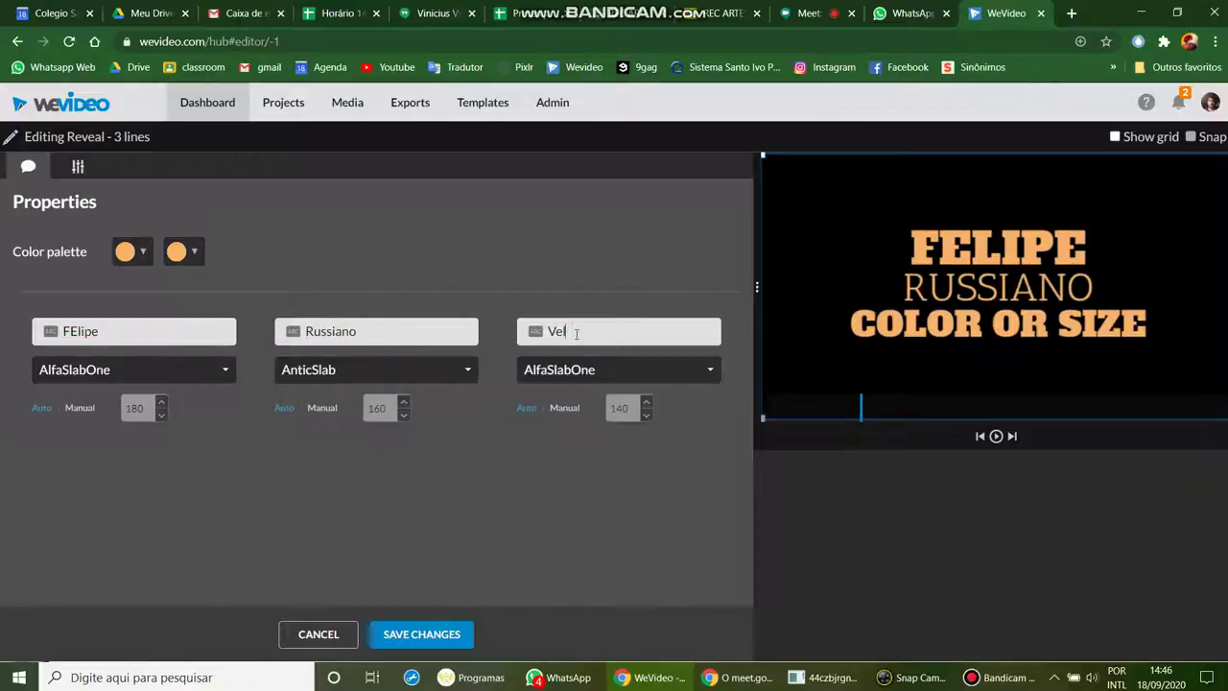
text(ozes e Furiosos)
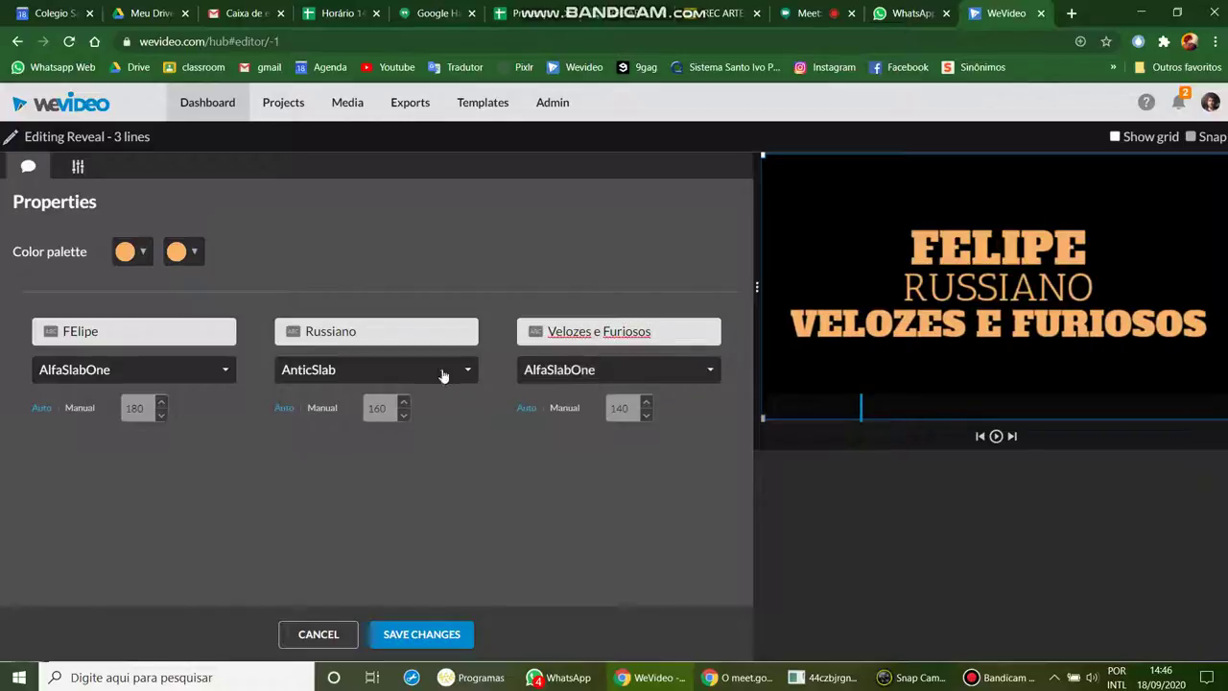
Give the first line the 2Dumb font, make the palette red, and save the title
click(156, 375)
click(136, 410)
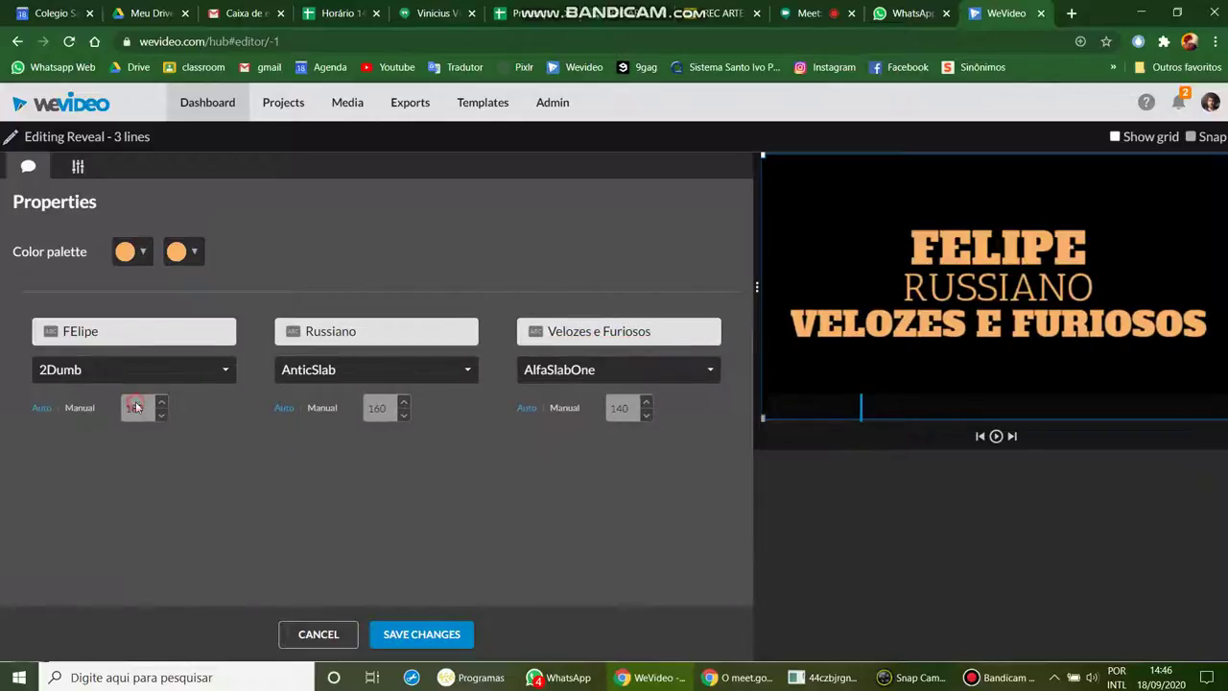
click(144, 254)
click(133, 290)
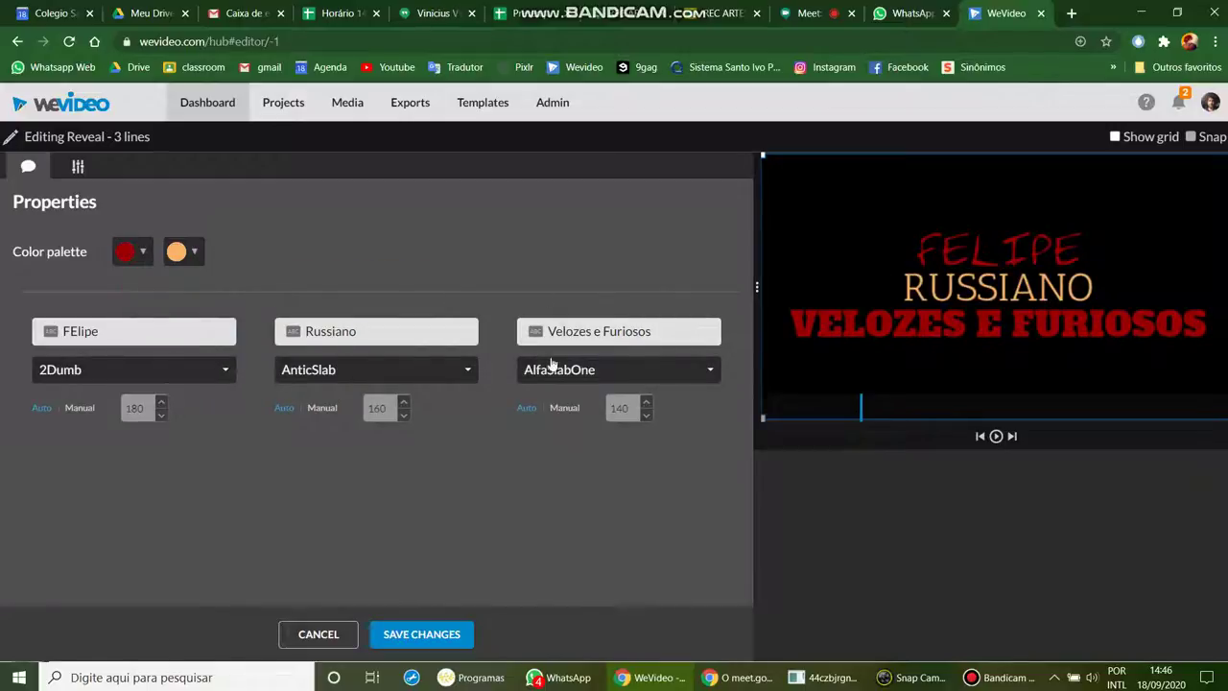
click(449, 635)
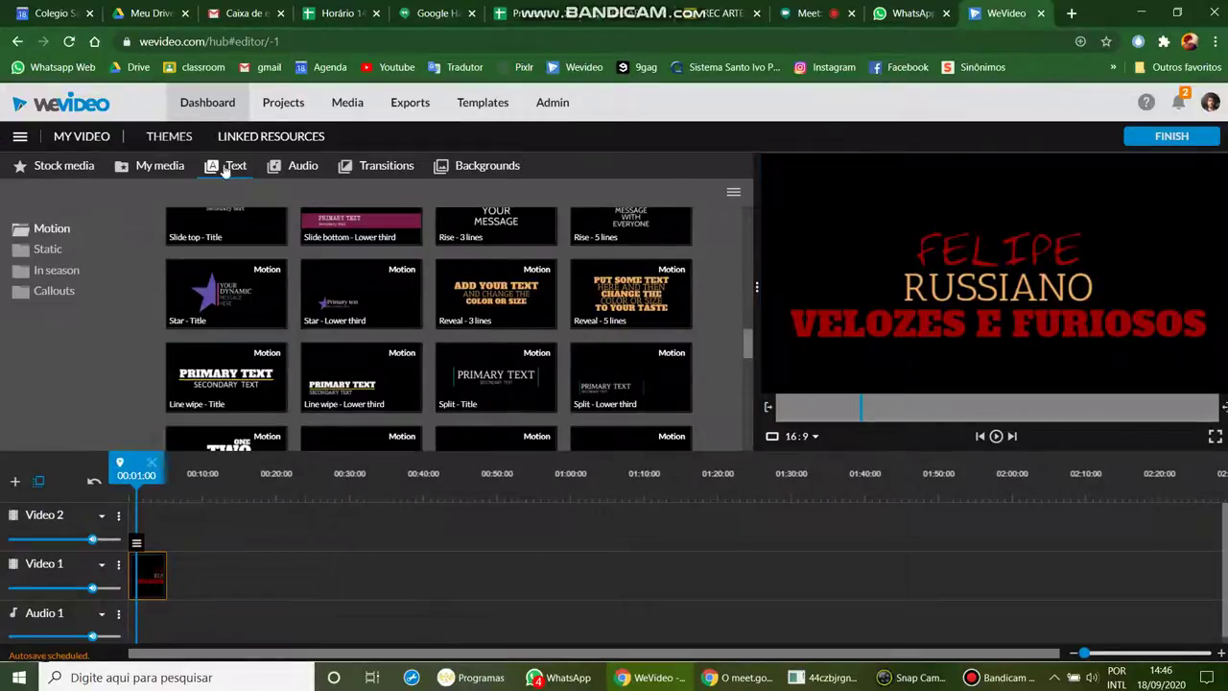
Add the race video after the title on Video 1, then a static End credits clip after it
click(169, 177)
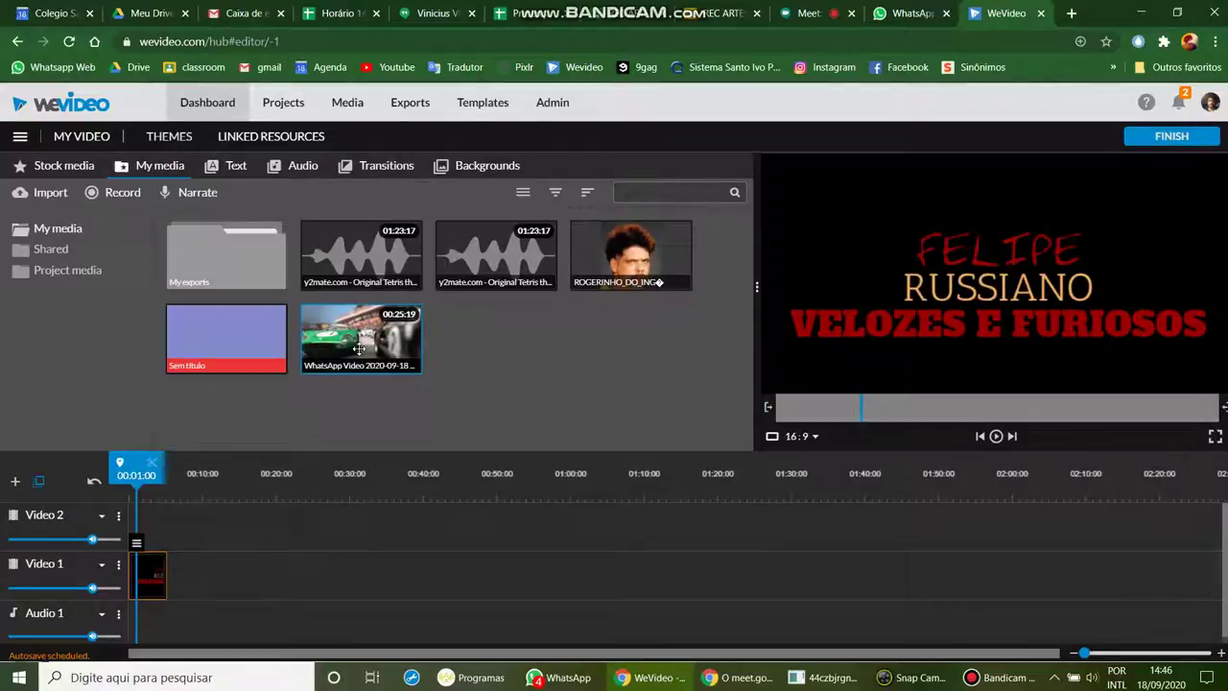
mouse_move(355, 347)
mouse_down()
mouse_move(402, 356)
mouse_move(262, 559)
mouse_move(199, 582)
mouse_up()
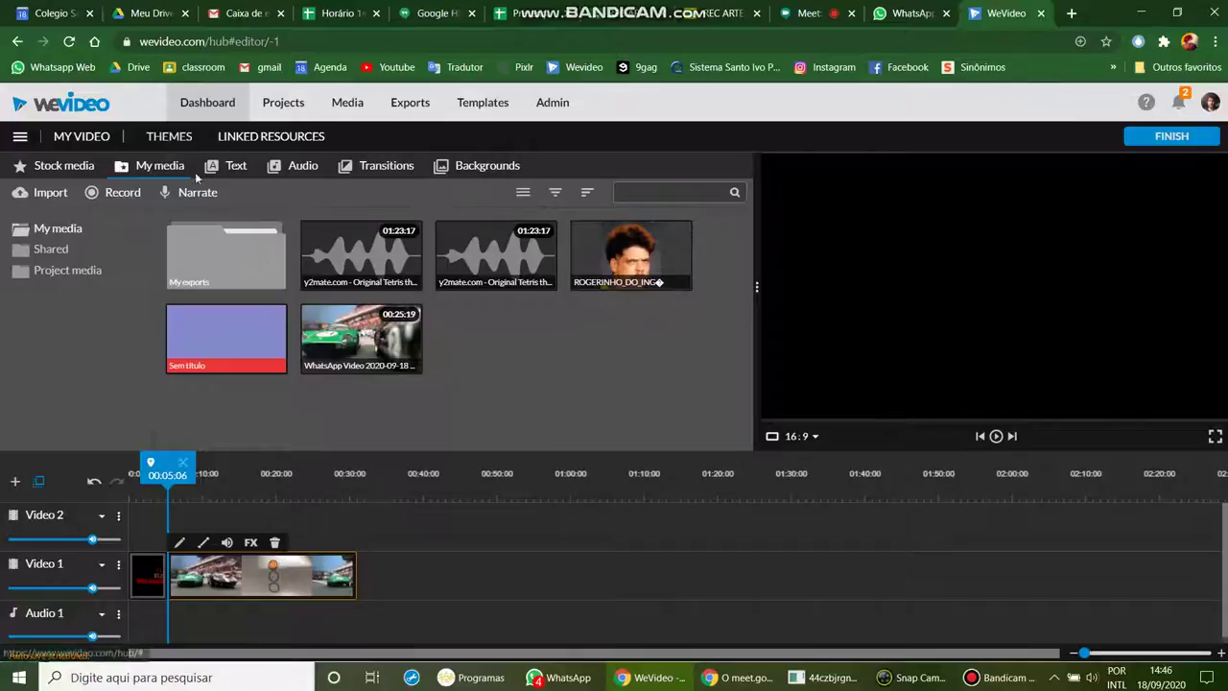
click(230, 172)
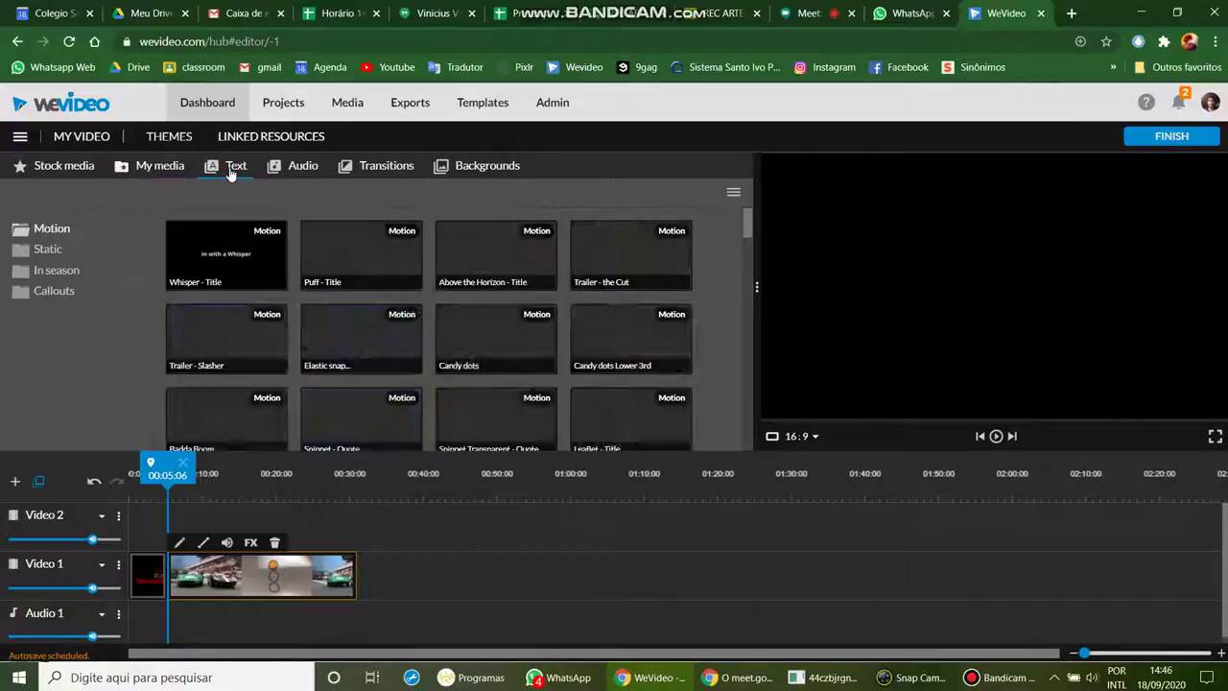
click(48, 251)
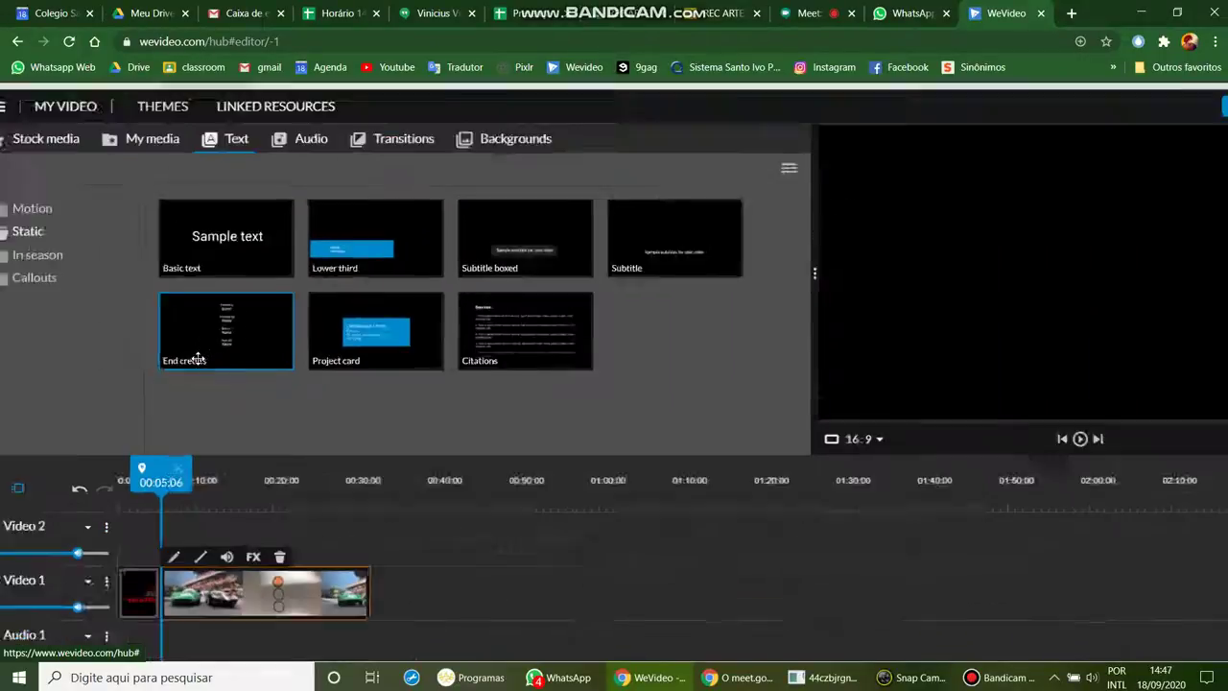
click(230, 336)
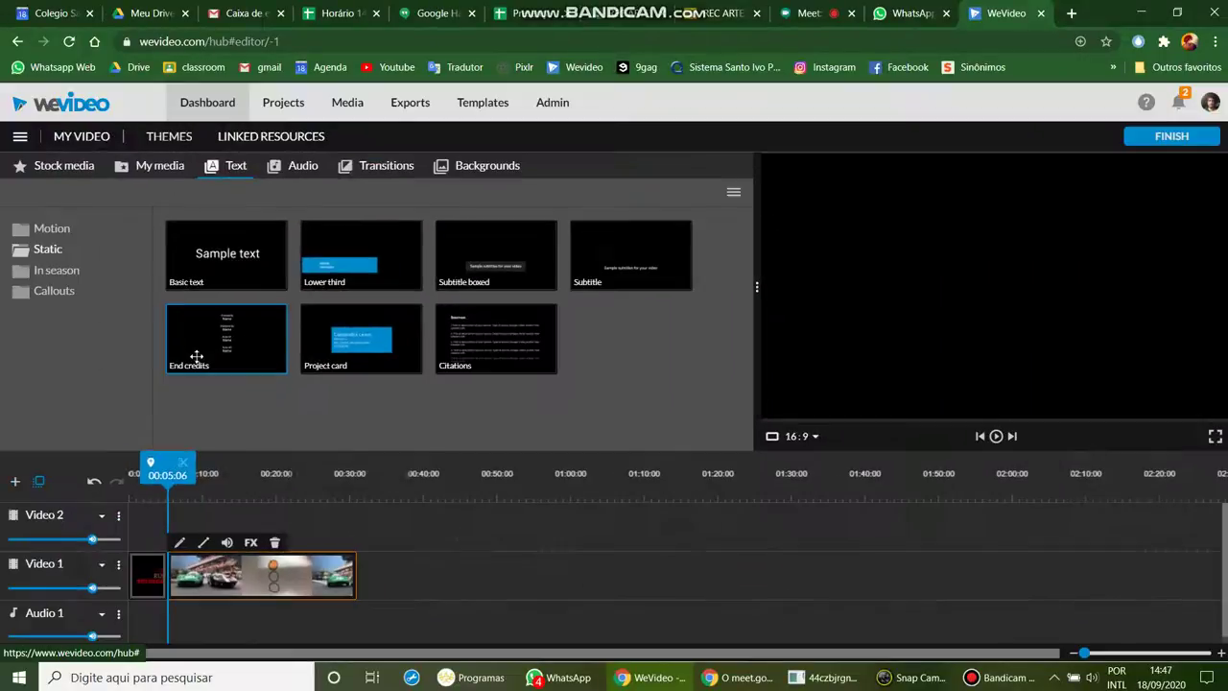
drag(268, 353, 387, 571)
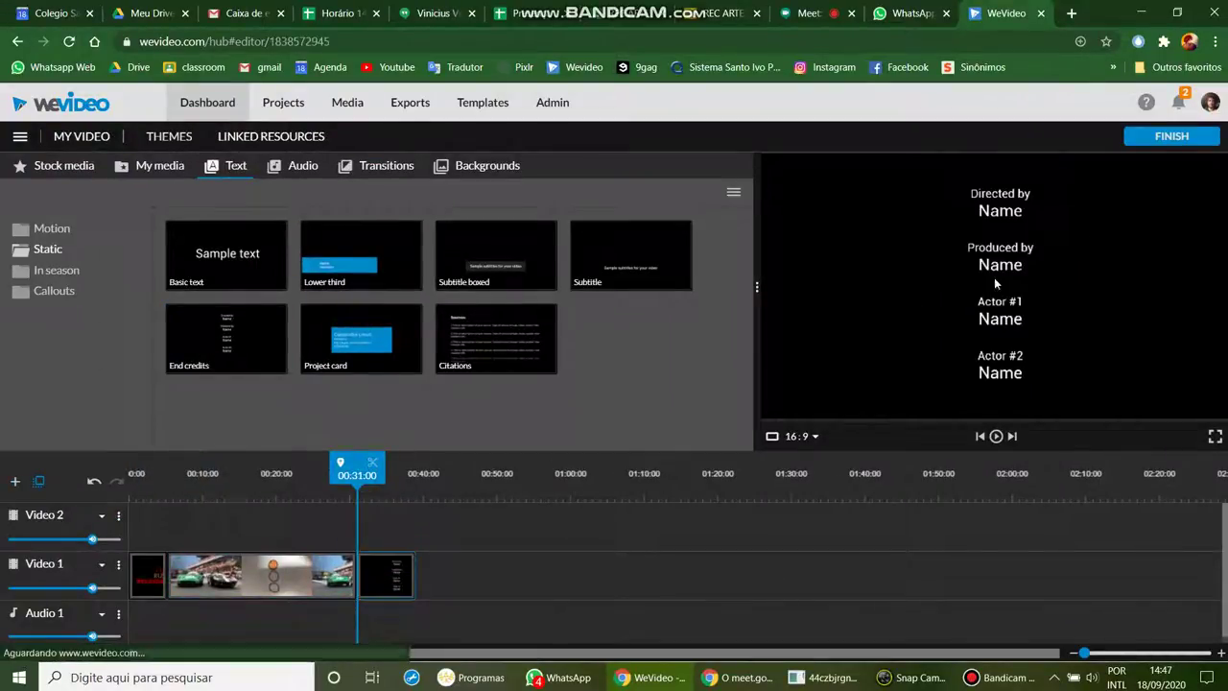
mouse_move(357, 468)
mouse_down()
mouse_move(381, 468)
mouse_move(360, 472)
mouse_up()
click(377, 575)
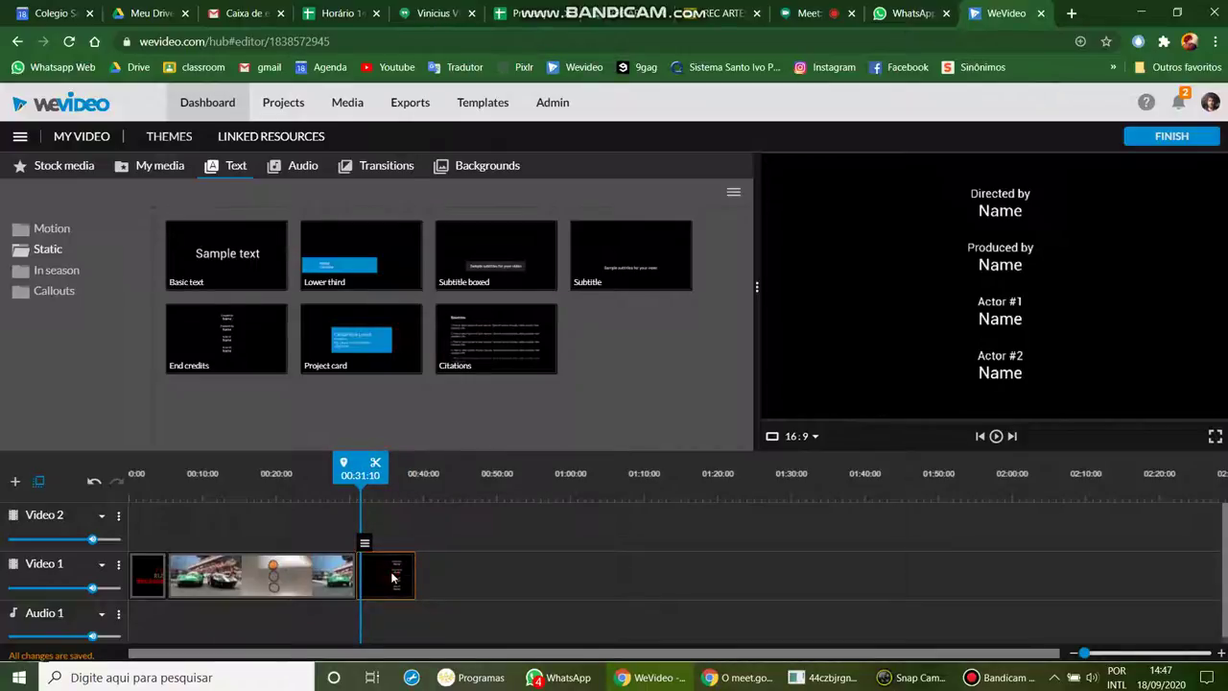
double_click(392, 577)
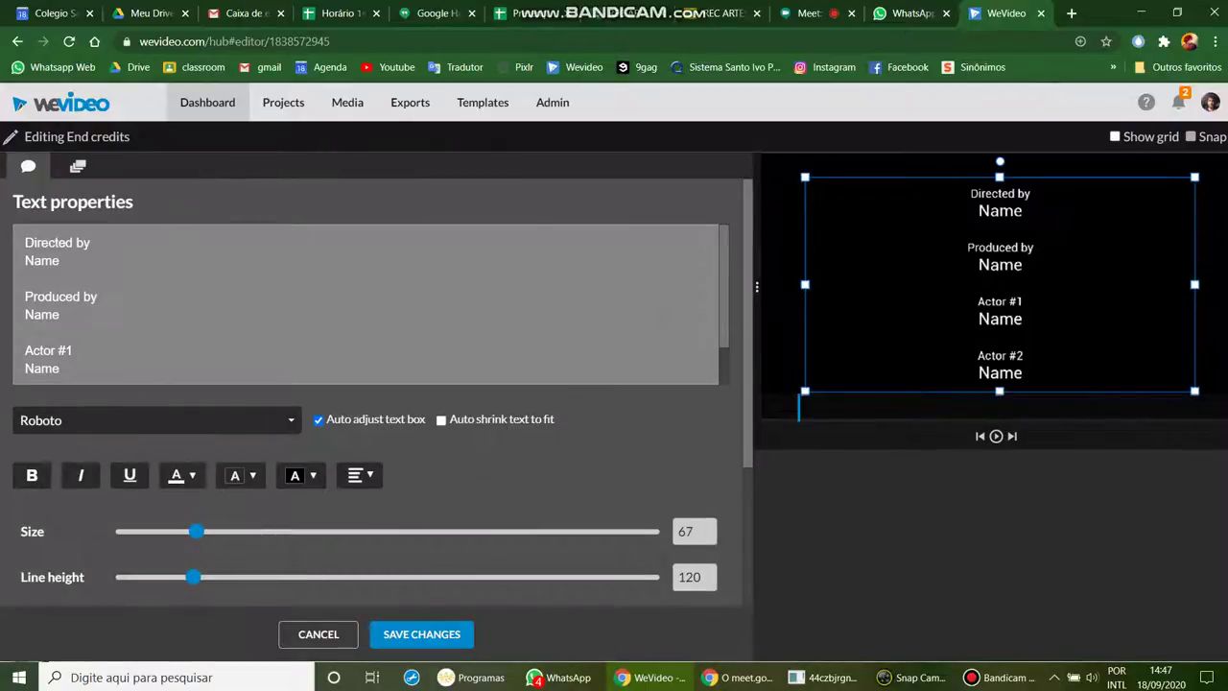
Replace the placeholder credits with Título do Vídeo, Nome Sobrenome e série, Trilha sonora, Colégio Santo Ivo, São Paulo, 2020
drag(27, 238, 119, 387)
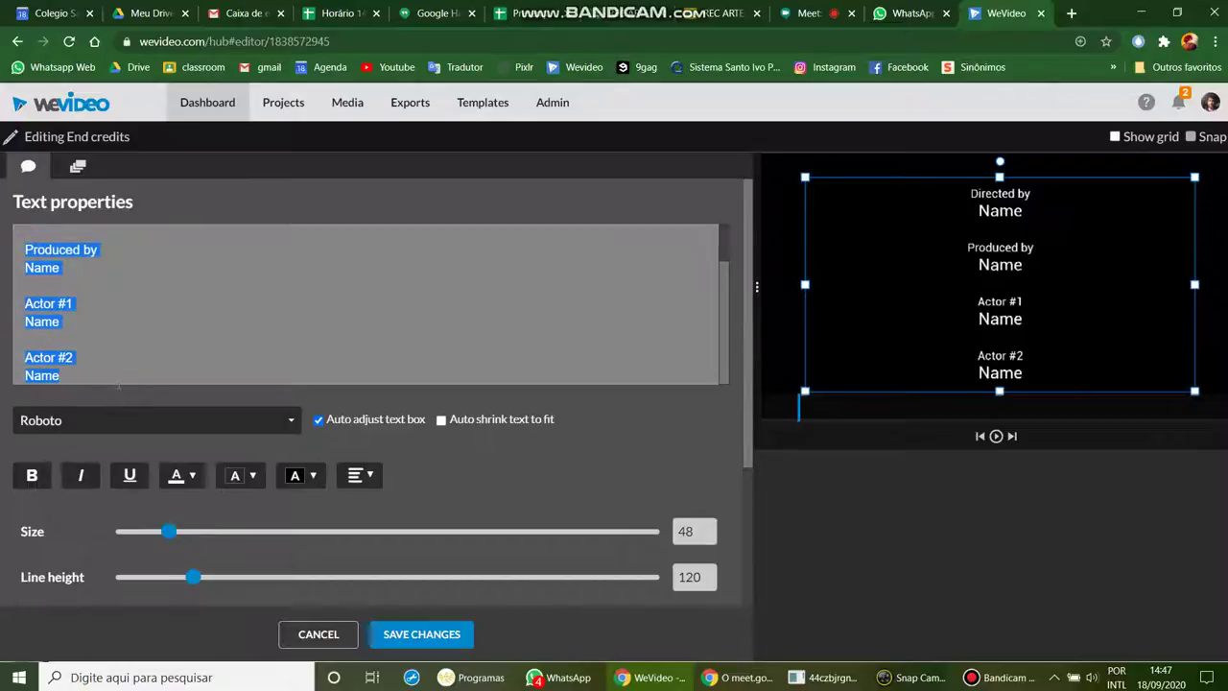
text(Título)
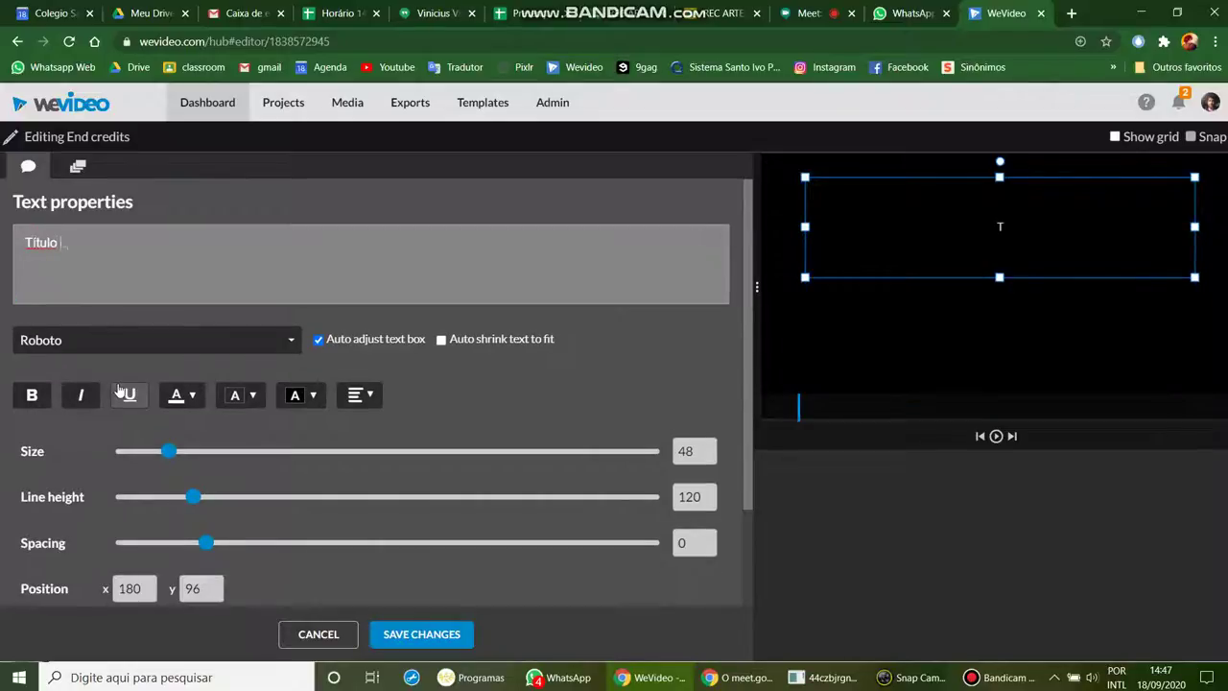
text( do Vídeo )
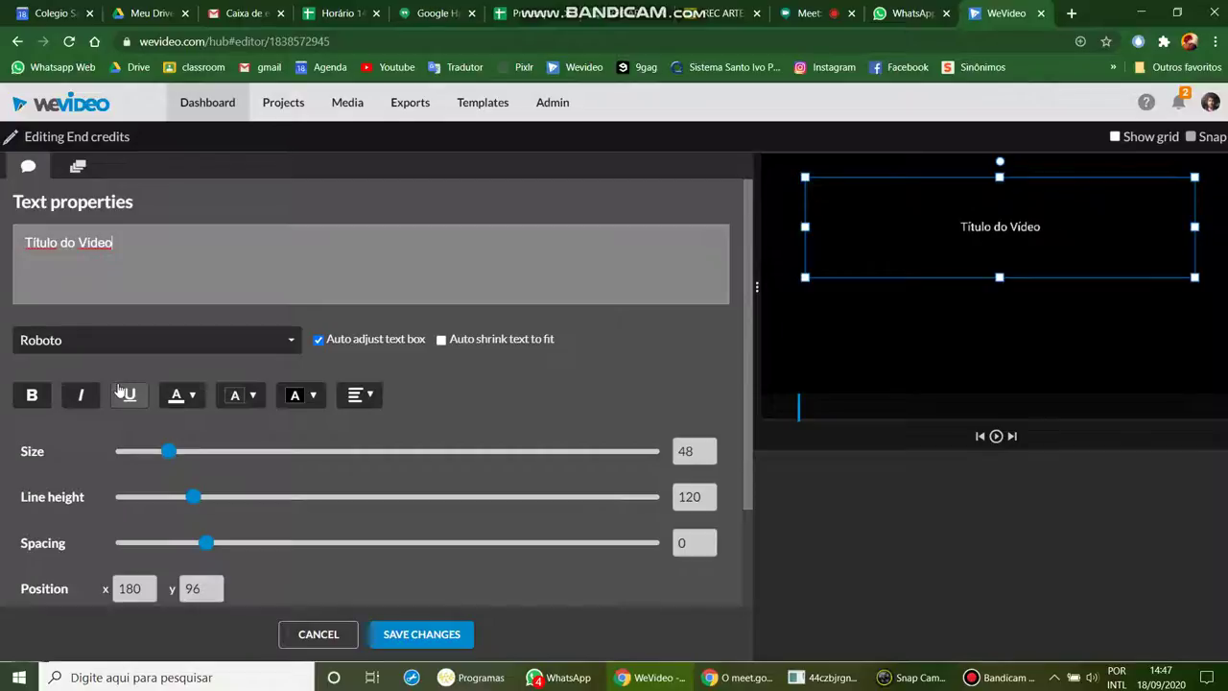
text(Nome Sobrenome e série )
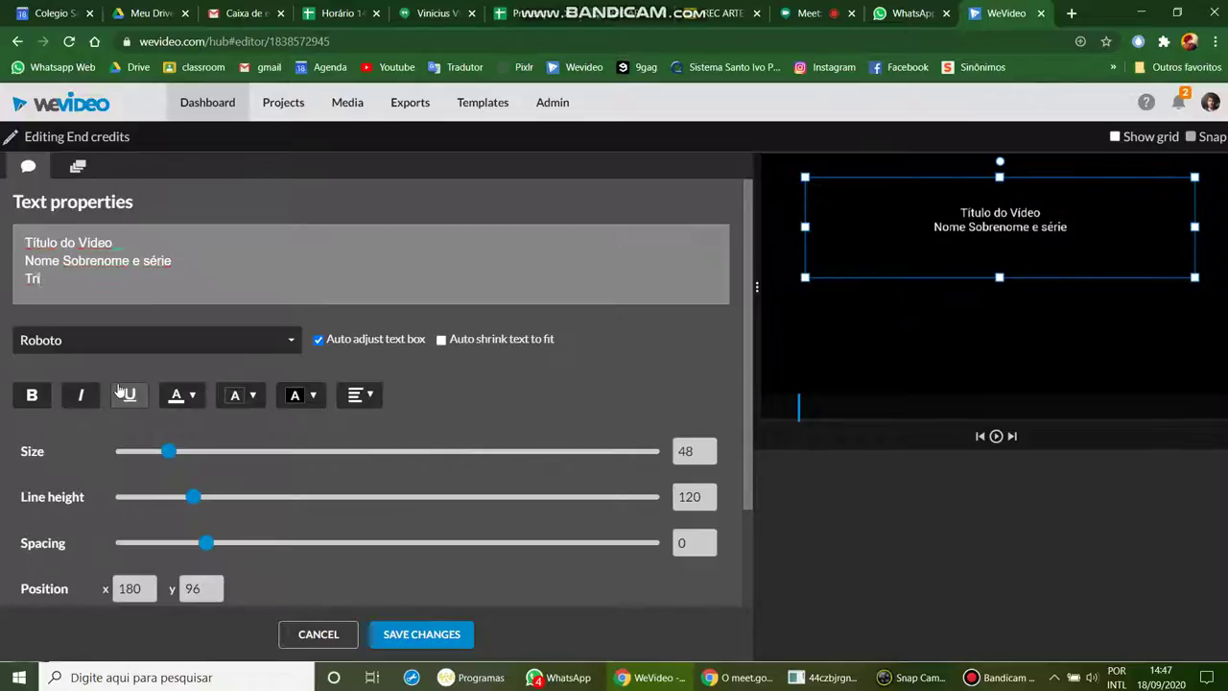
text(Trilha sonora)
key(Return)
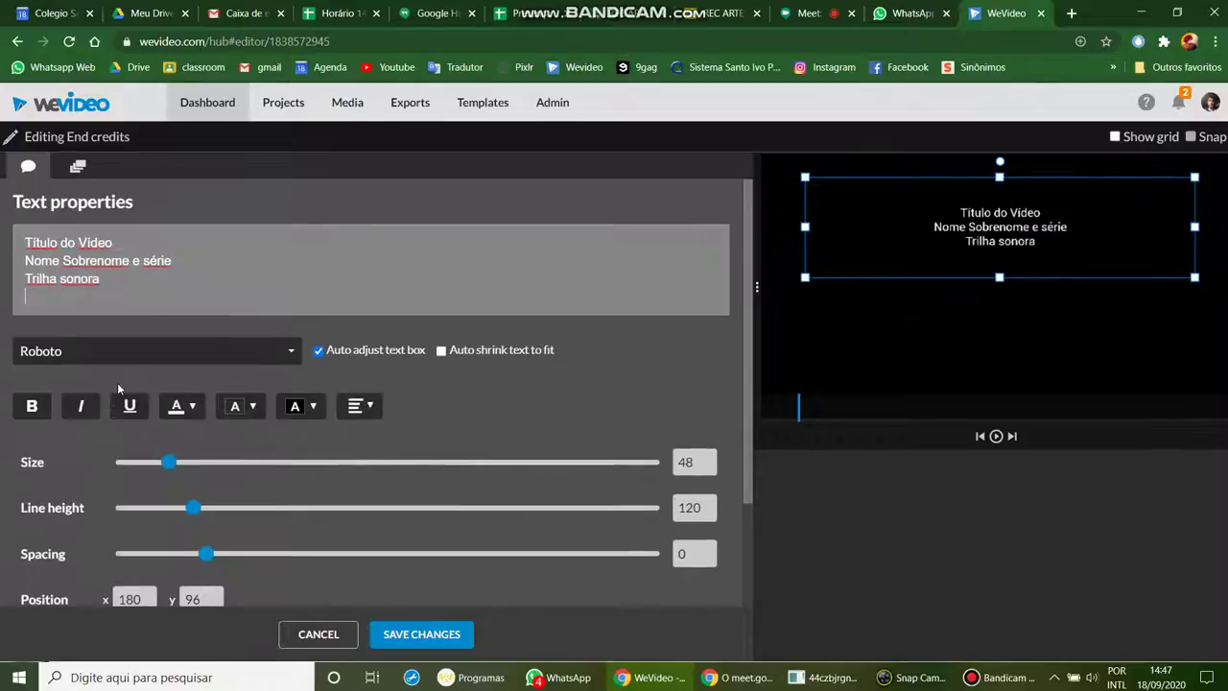
text(Colégio )
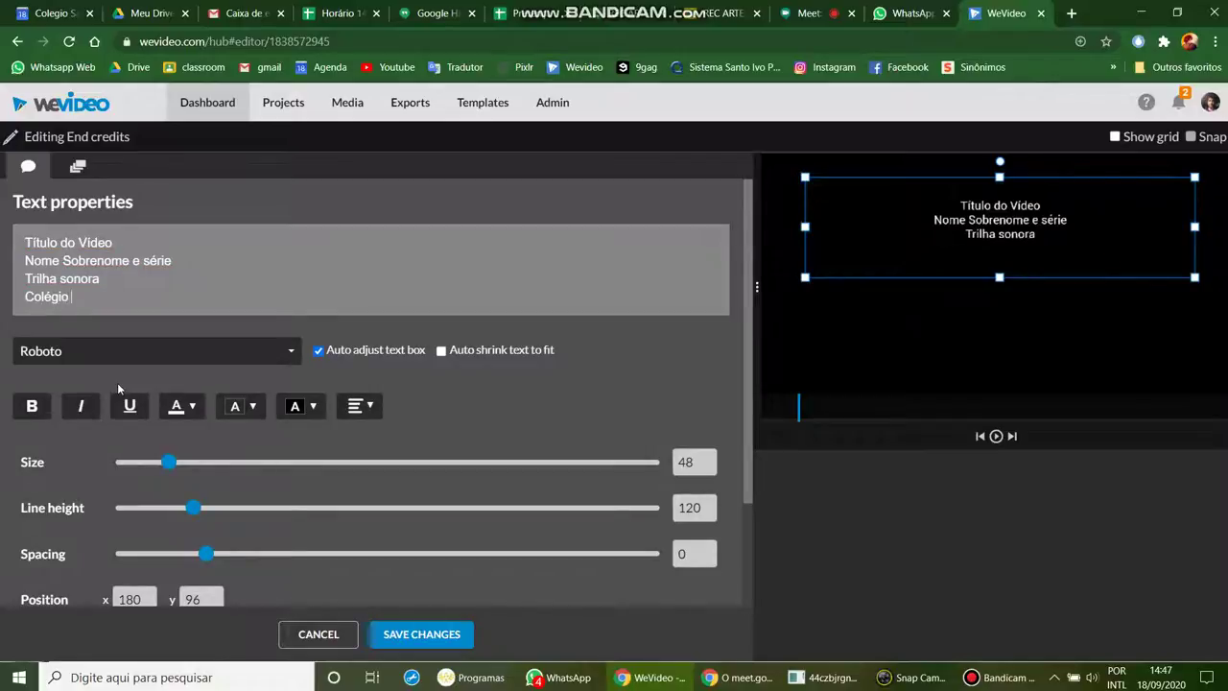
text(Santo Ivo)
key(Return)
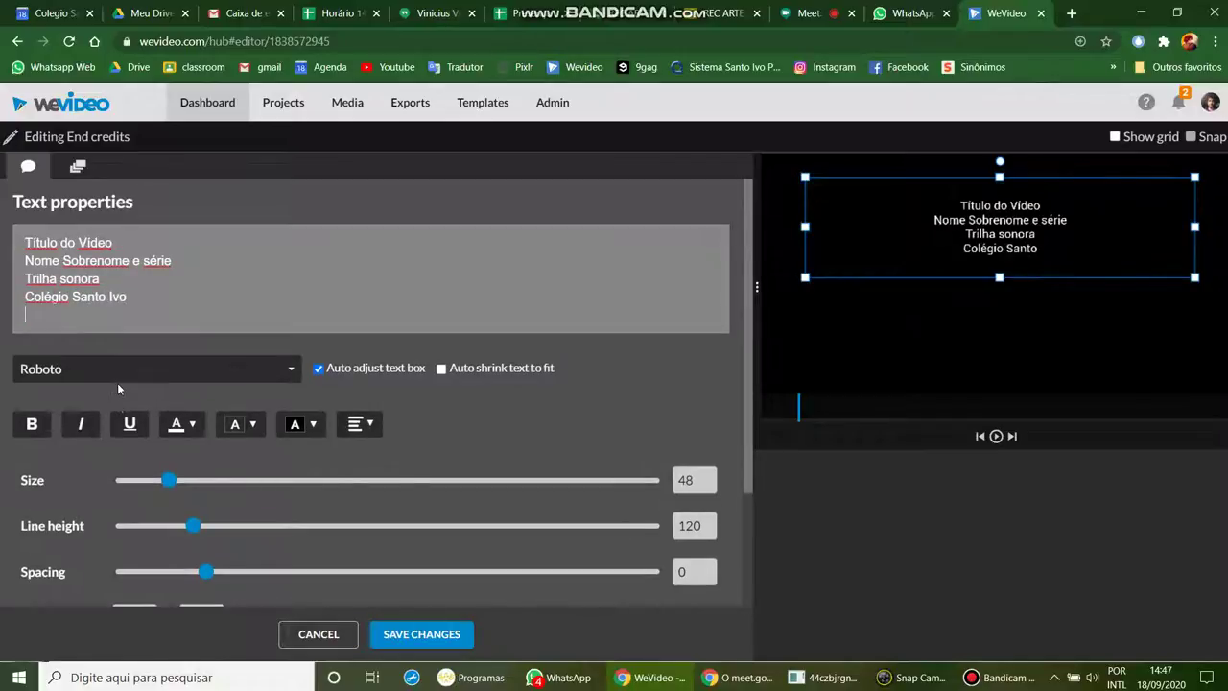
text(São Paulo)
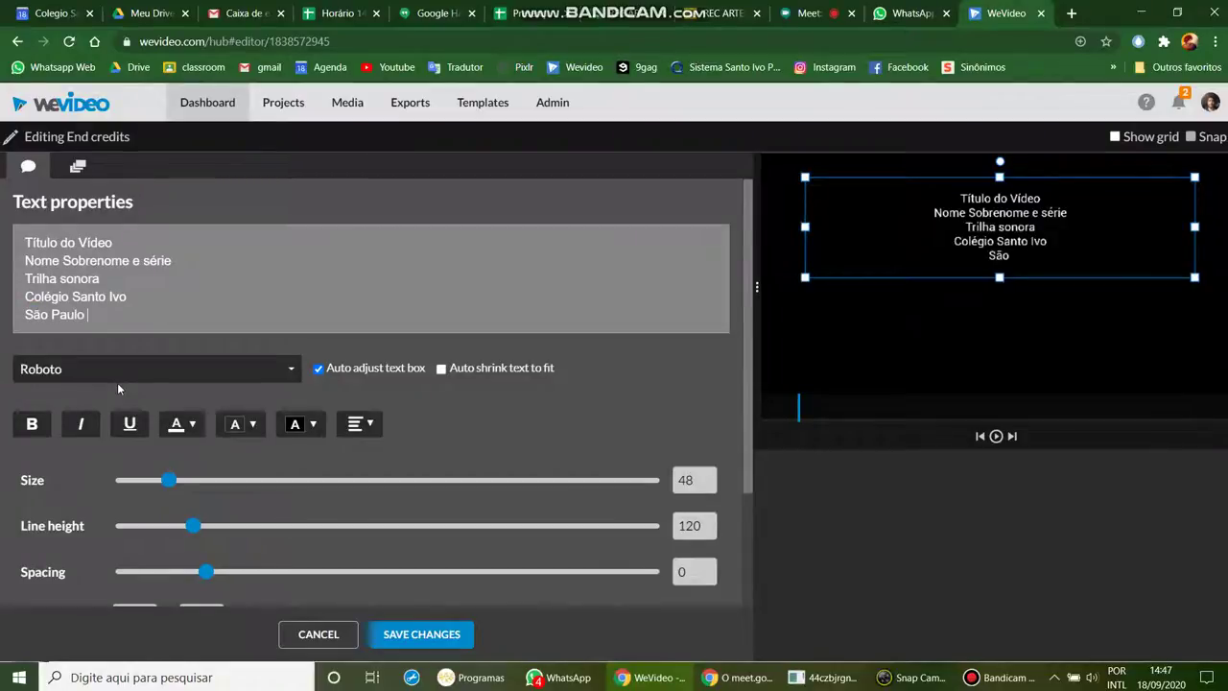
key(Return)
text(2020)
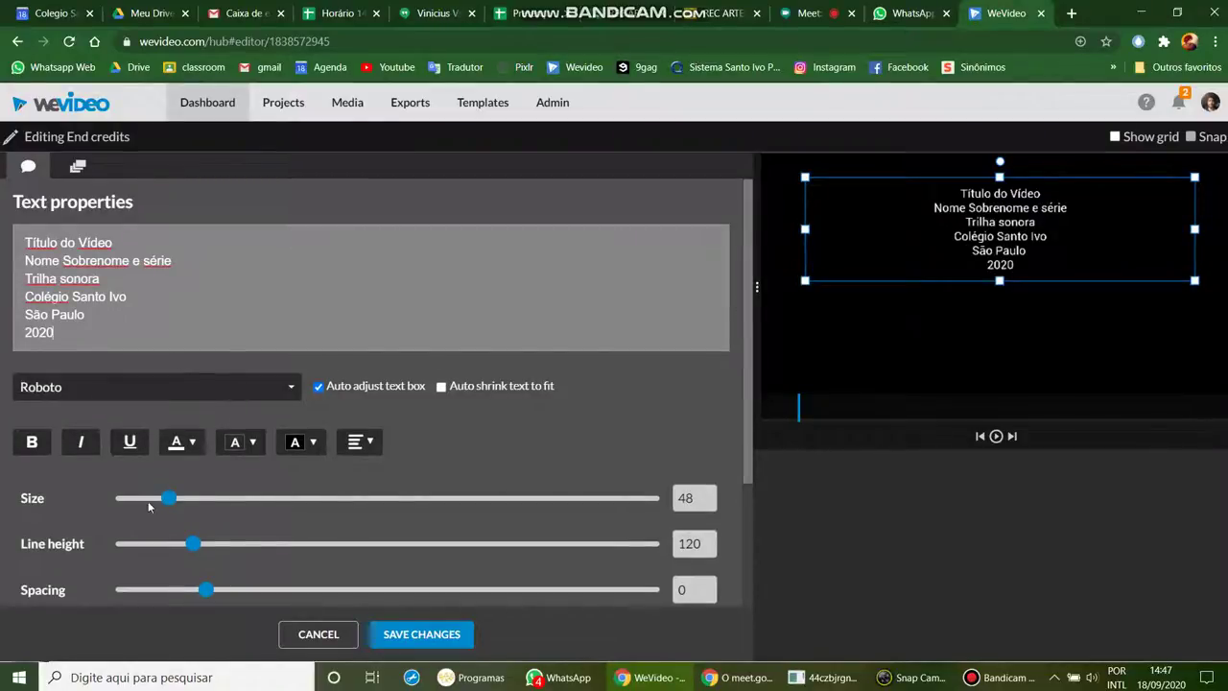
Set the credits text to size 100 in the 2Dumb font, coloured orange
drag(203, 500, 241, 497)
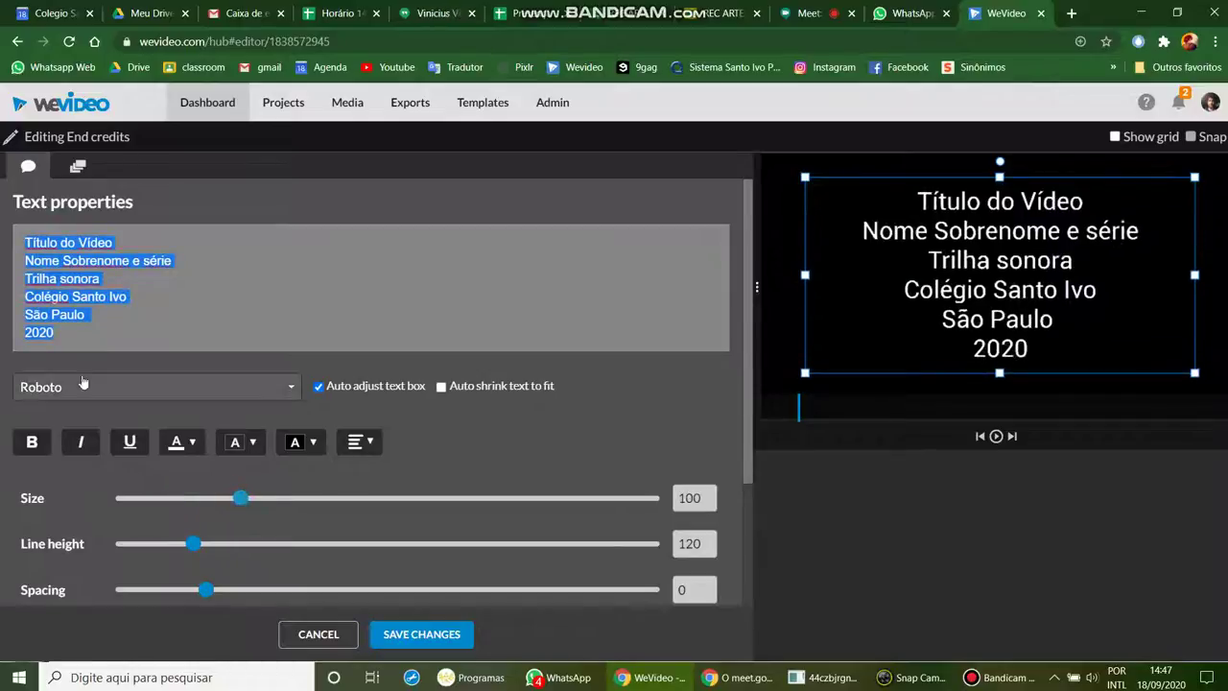
click(82, 387)
click(58, 416)
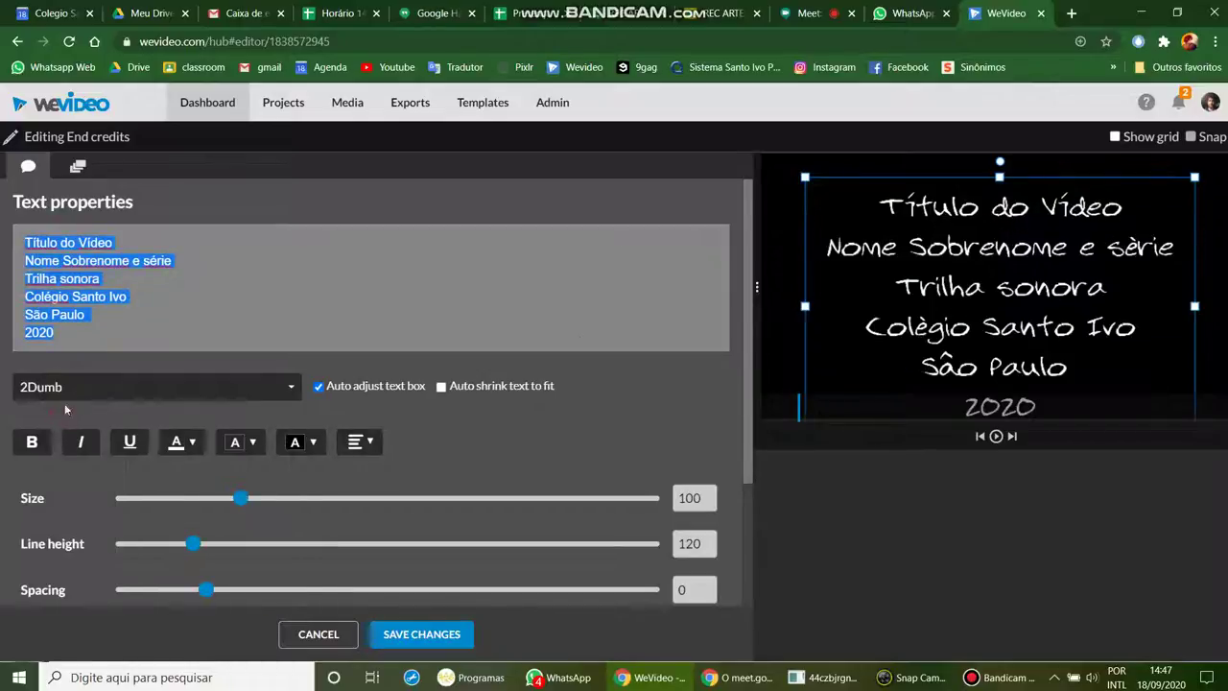
click(182, 441)
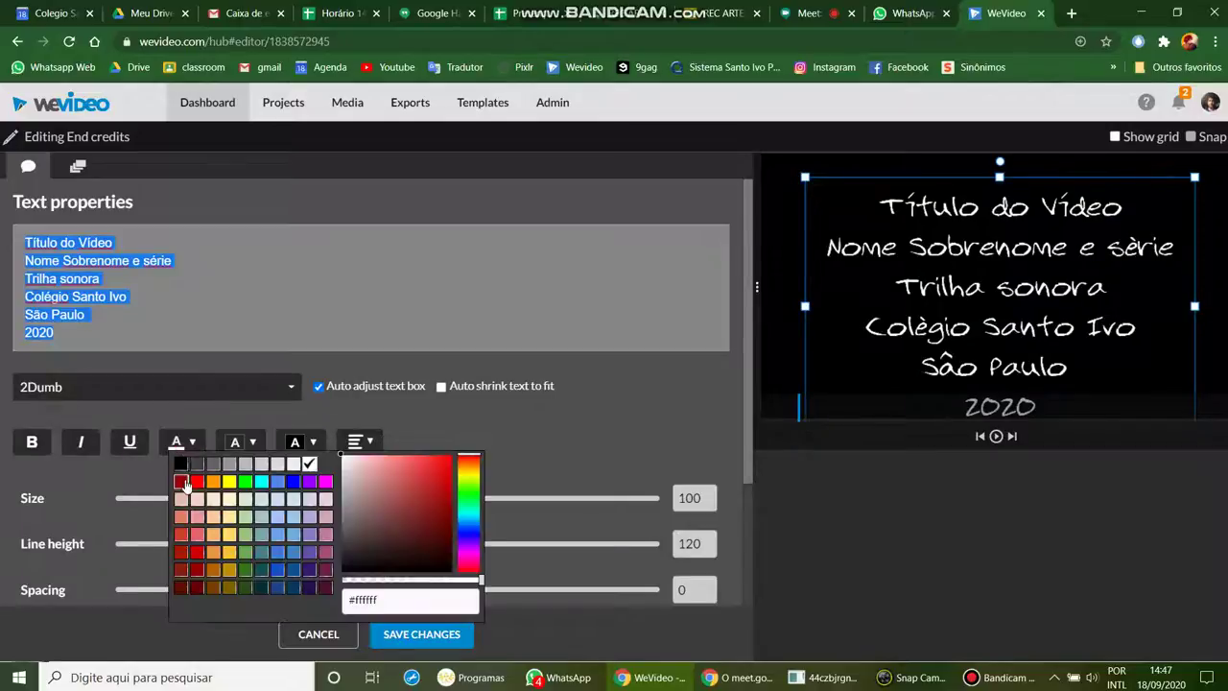
click(181, 481)
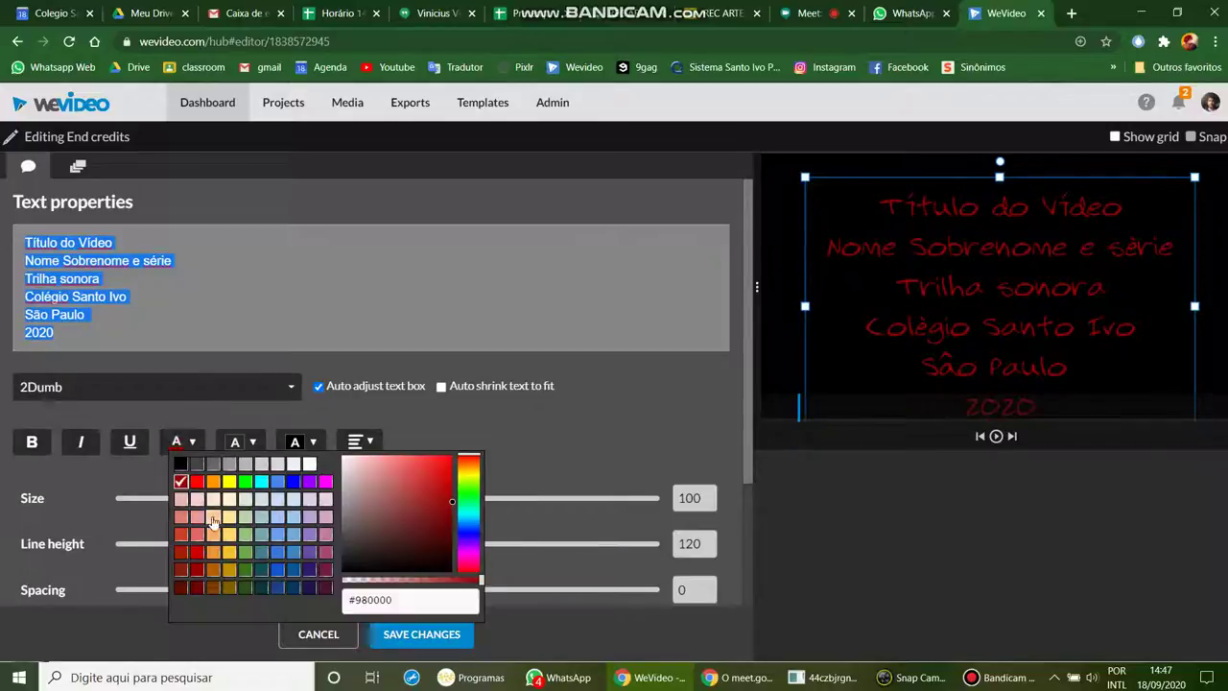
click(212, 553)
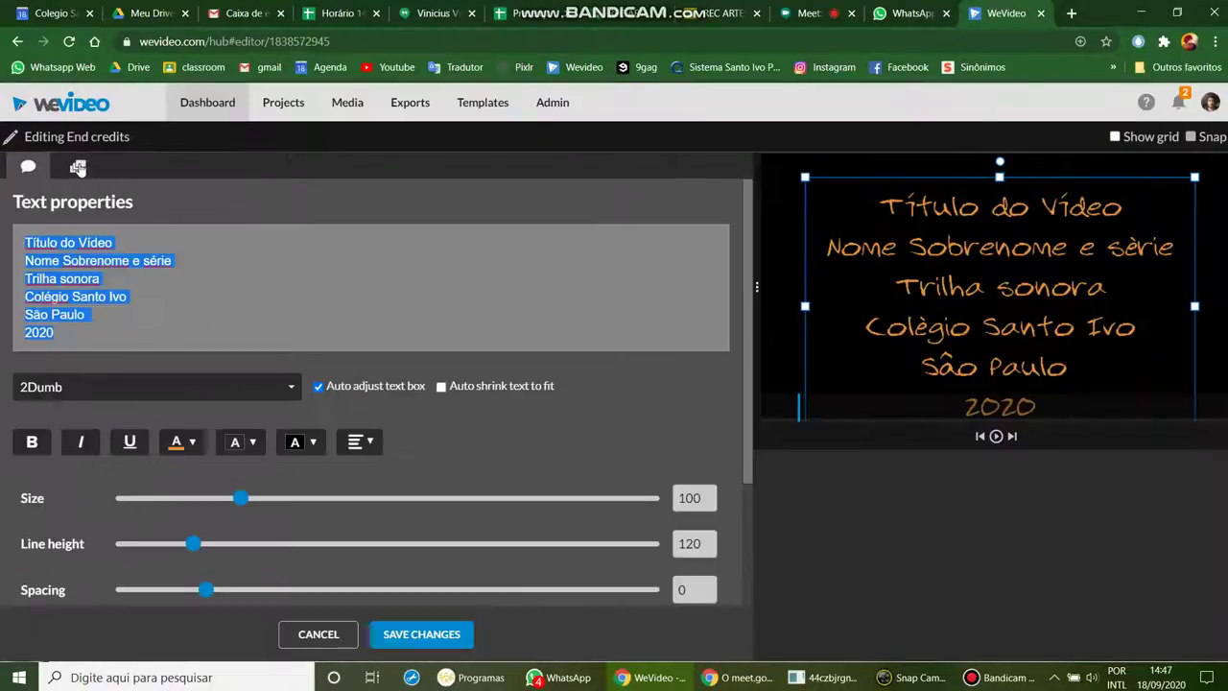
In the credits' Animation settings, place the text below the frame at the start position
click(78, 167)
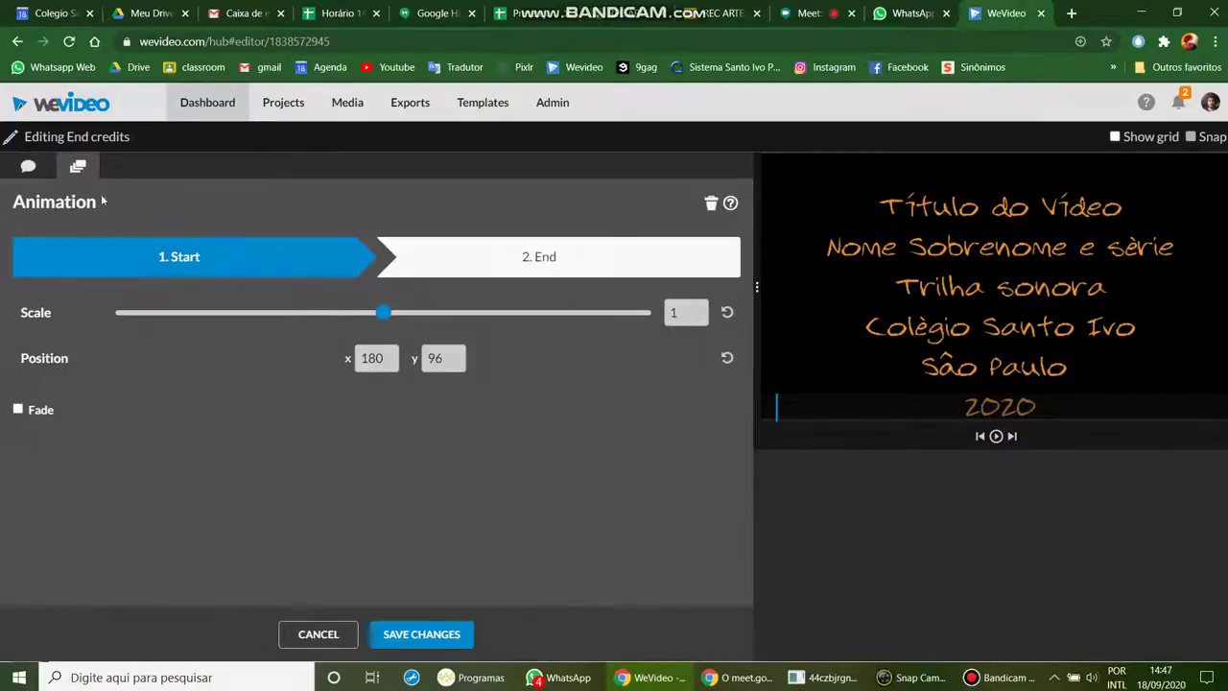
click(505, 269)
click(211, 268)
click(412, 257)
click(241, 255)
drag(999, 298, 992, 480)
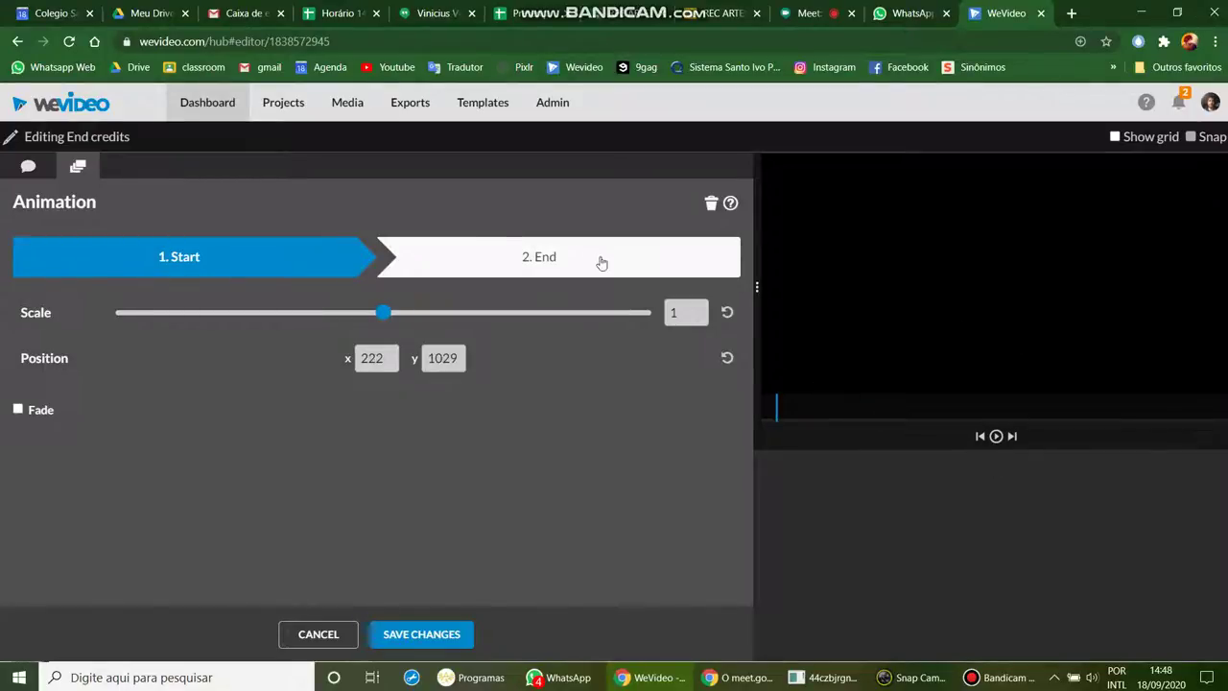
Move the credits above the frame at the end position (104, -1001) and save the changes
click(539, 261)
drag(1011, 353, 994, 90)
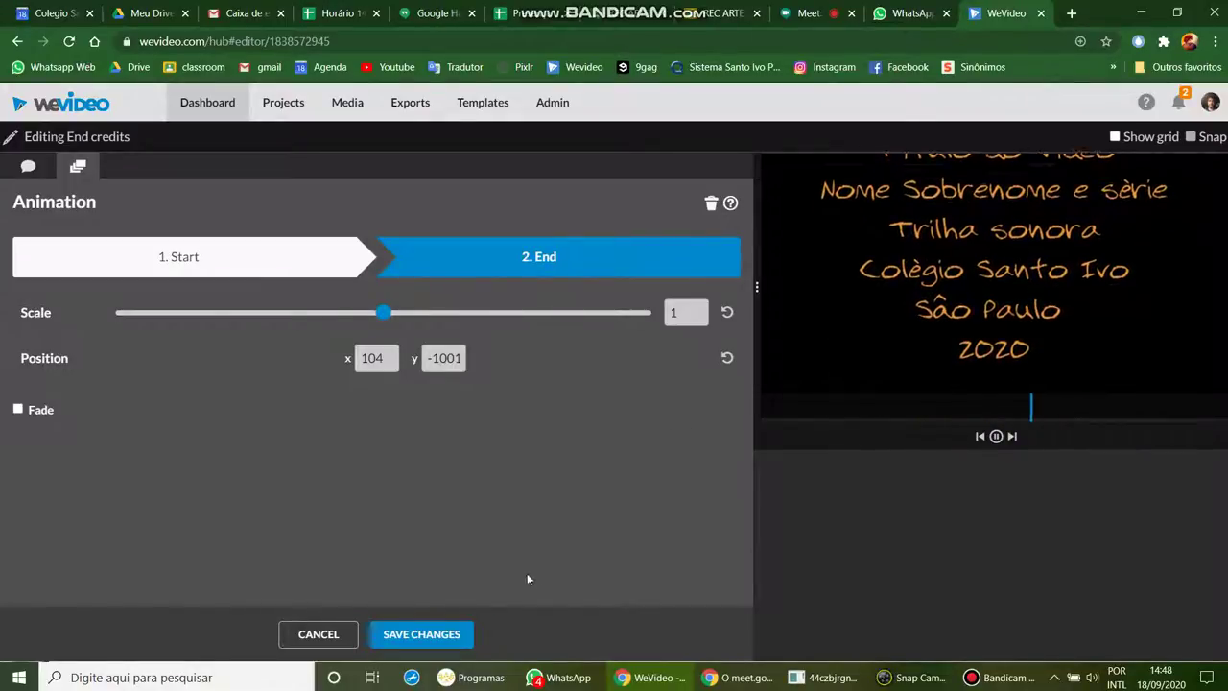
click(422, 633)
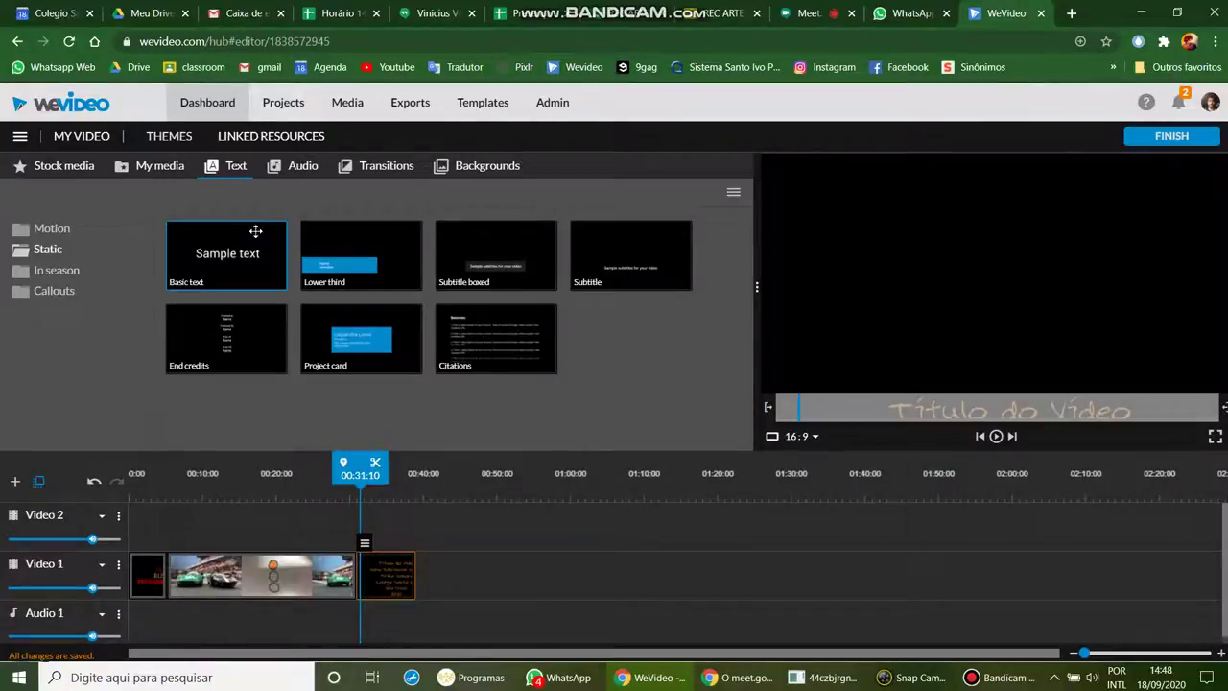
click(280, 169)
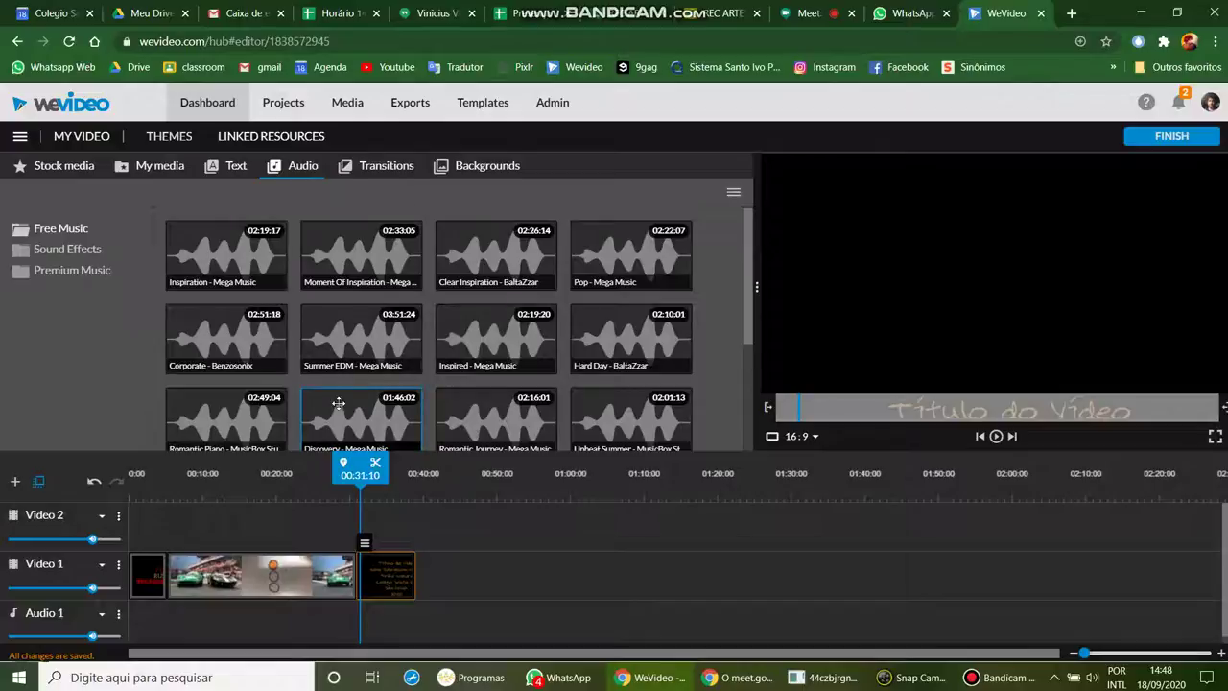
click(67, 249)
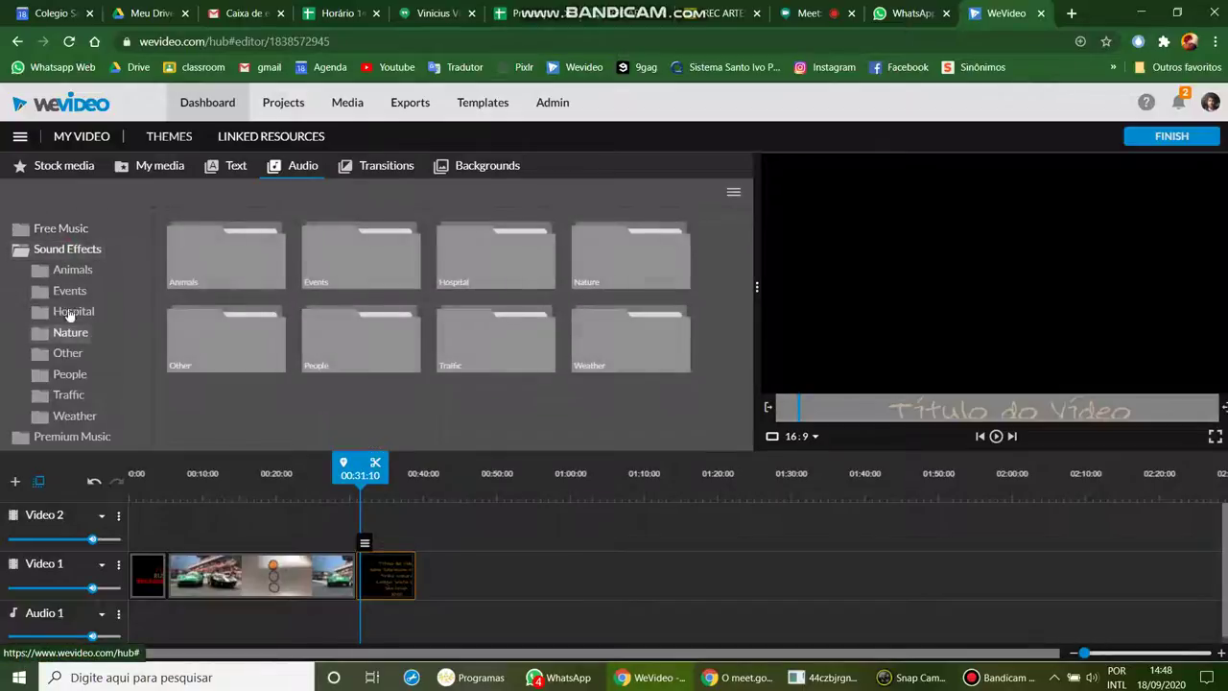
click(69, 250)
click(67, 270)
click(56, 273)
click(58, 228)
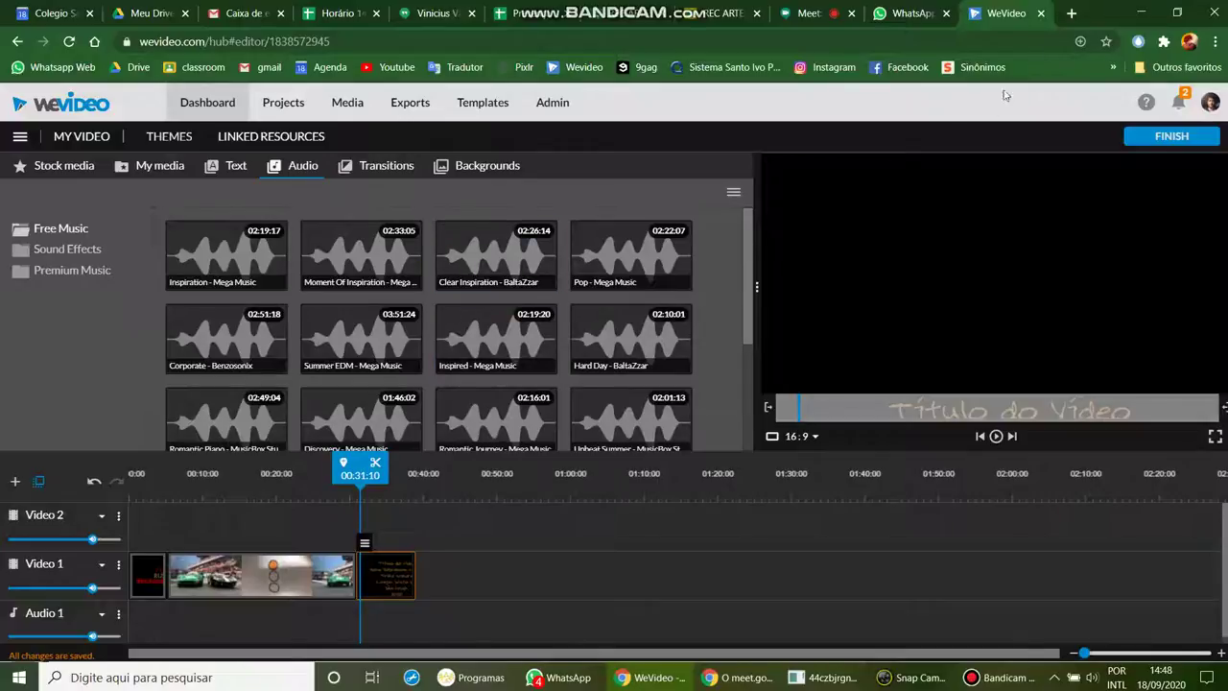
Open YouTube in a new tab and search for 'velozes e furiosos musica'
click(1071, 13)
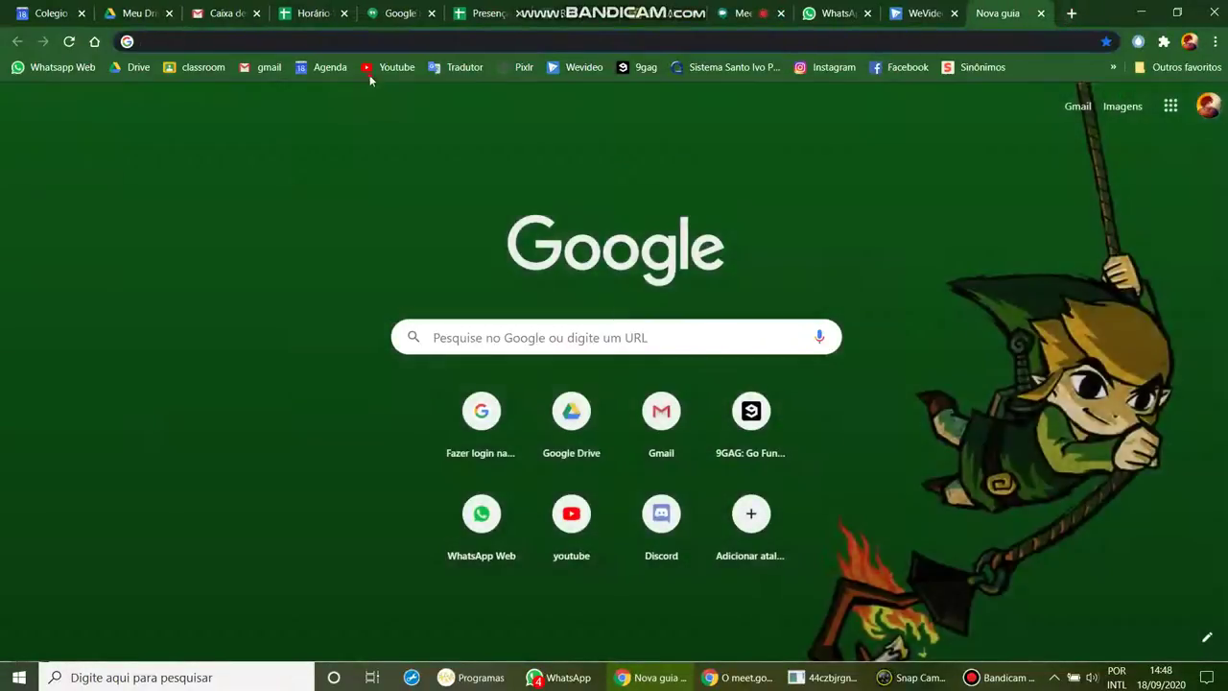
click(371, 72)
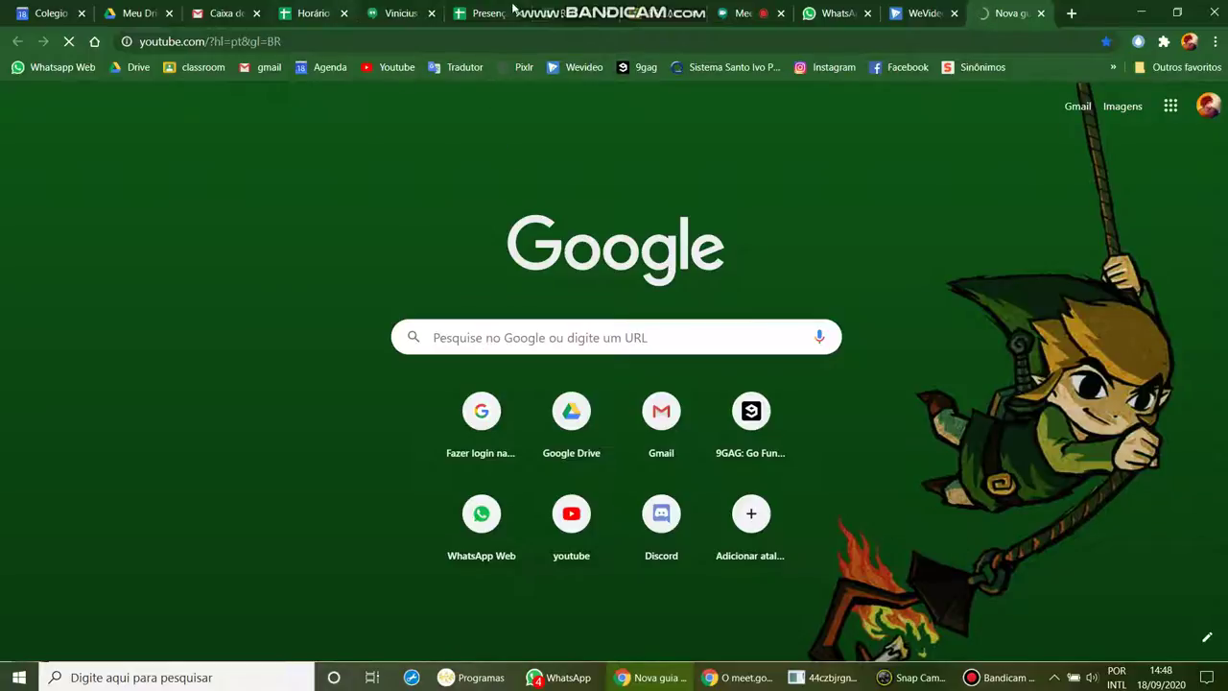
click(736, 13)
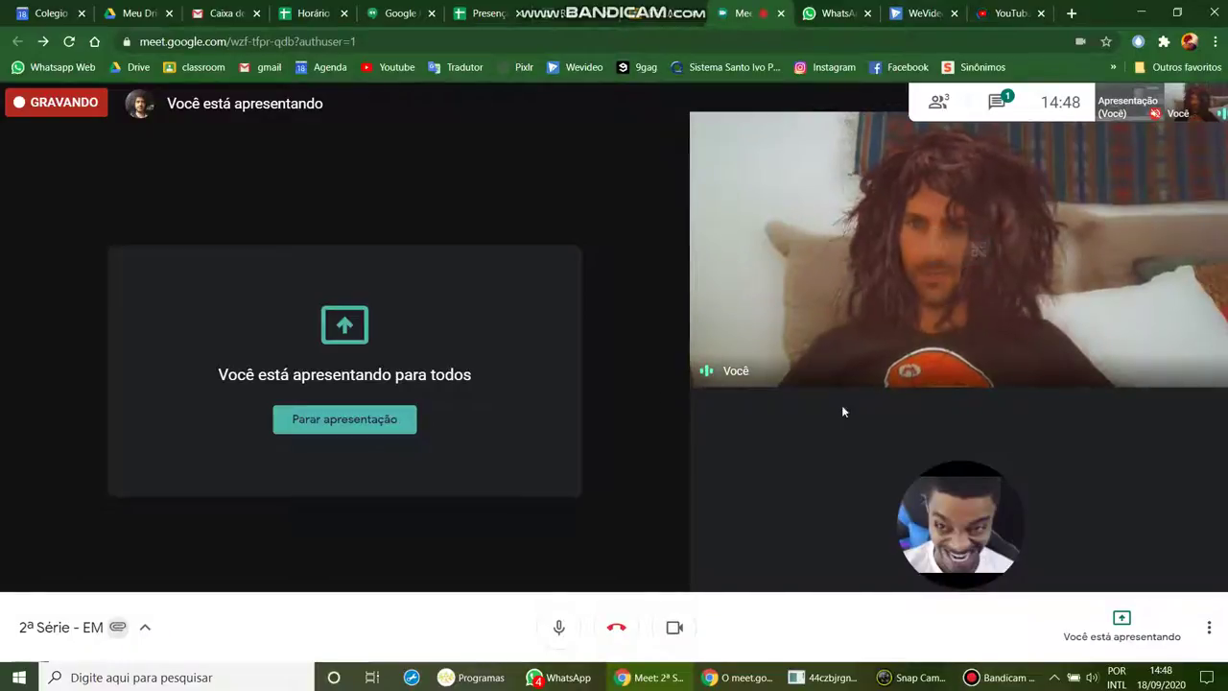
click(993, 12)
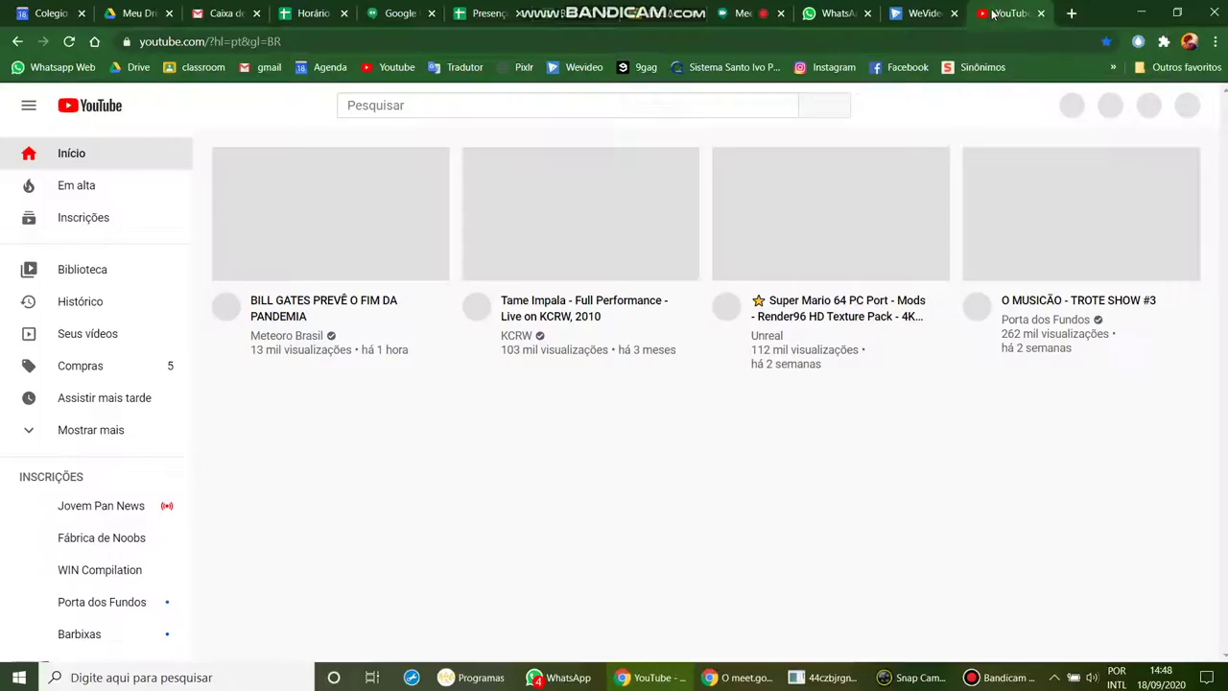
click(463, 103)
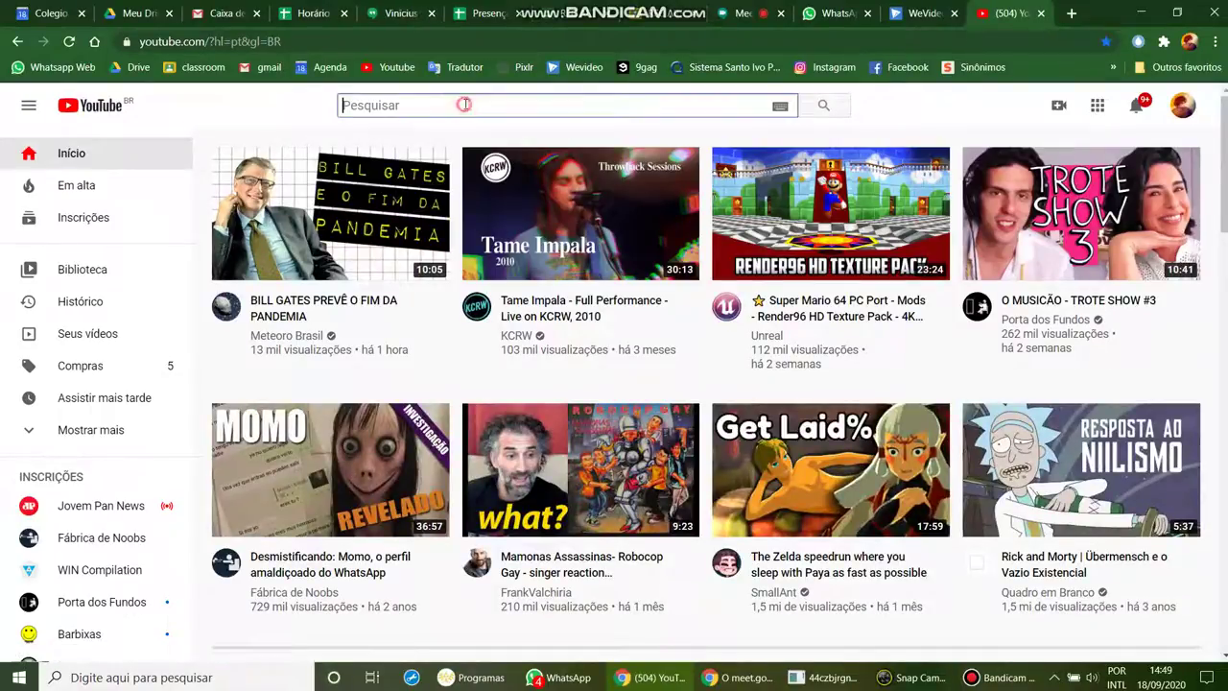
text(velozes e furiosos )
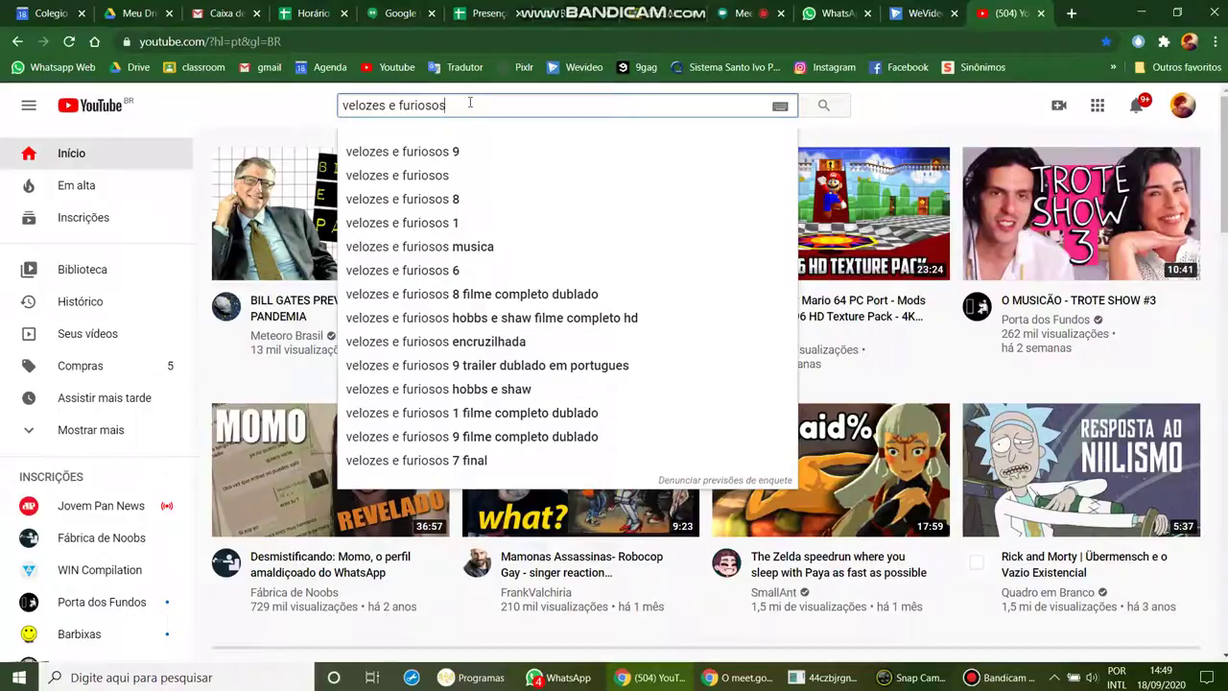
text(musica)
key(Return)
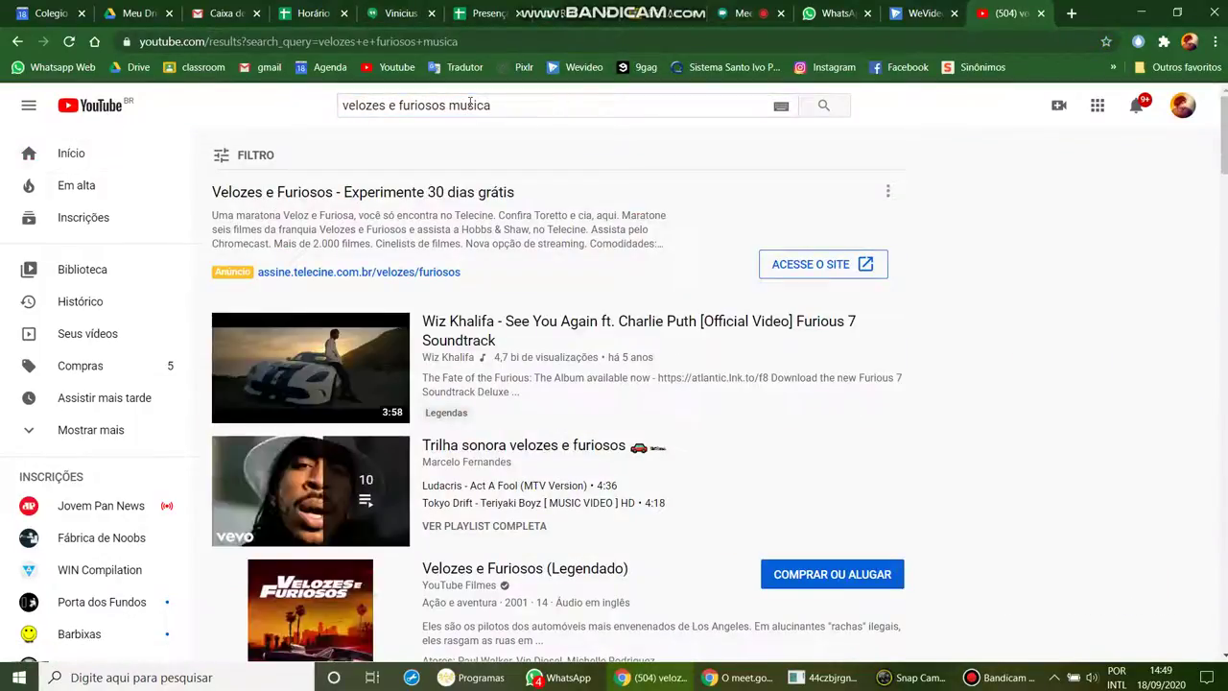
Refine the search to 'velozes e furiosos tokyo drift music'
double_click(470, 105)
text(toky)
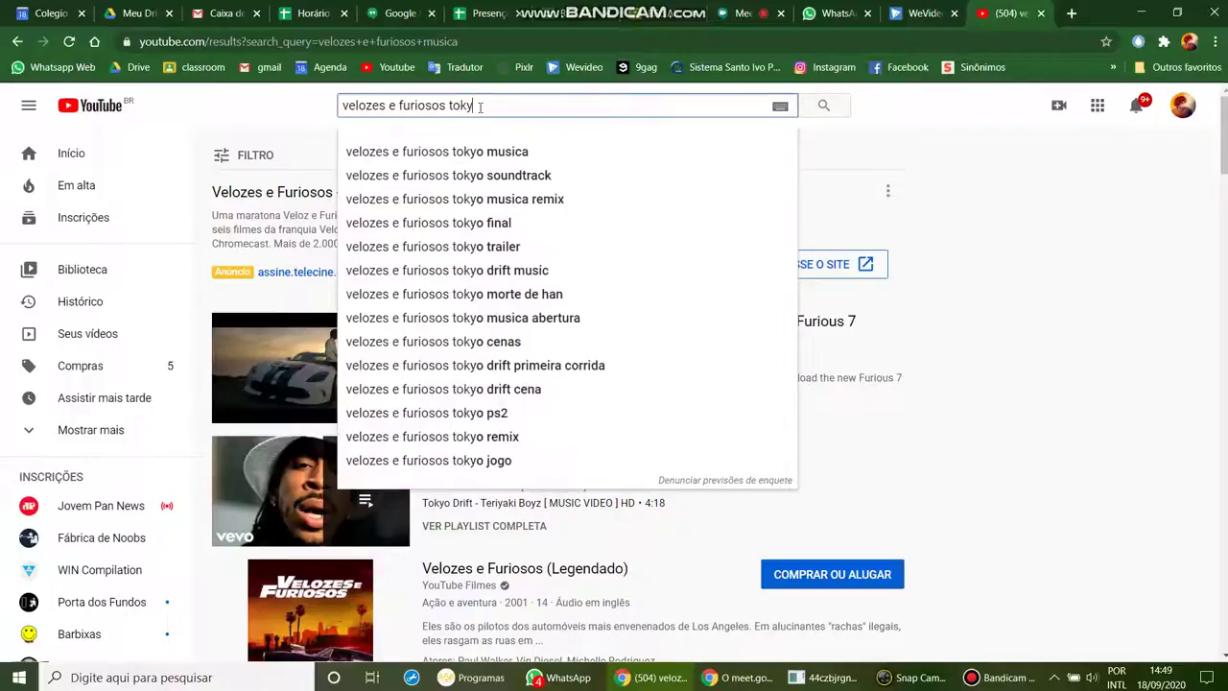
text(o d)
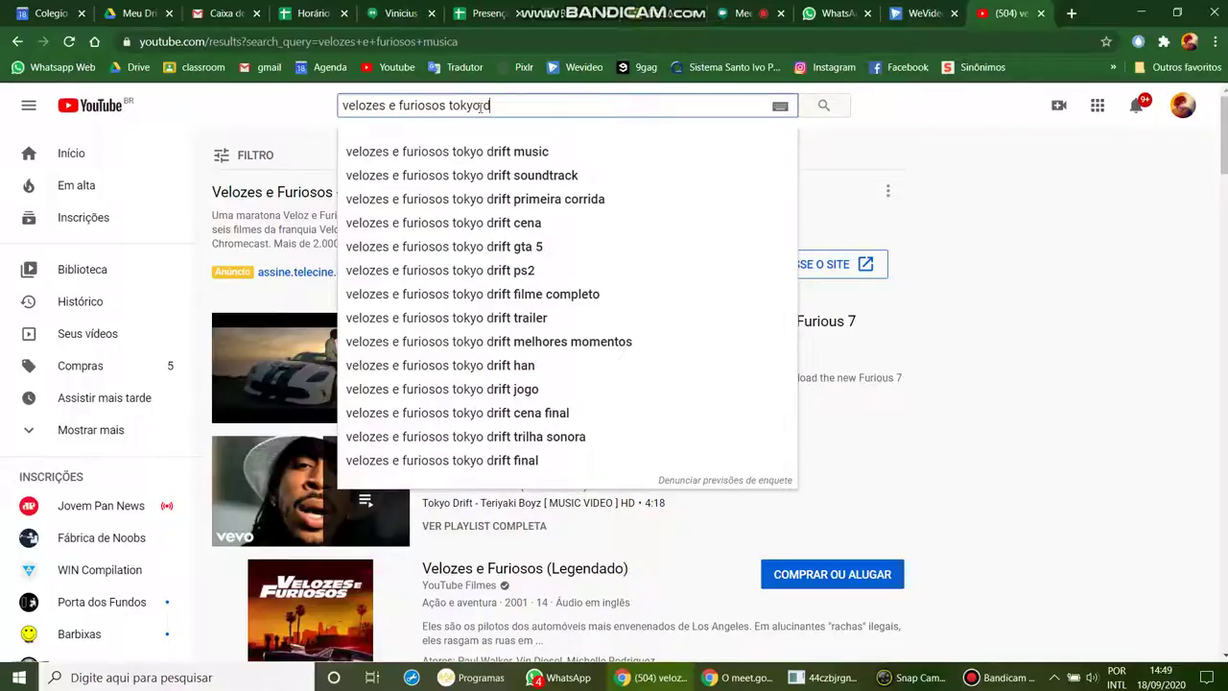
key(Down)
key(Return)
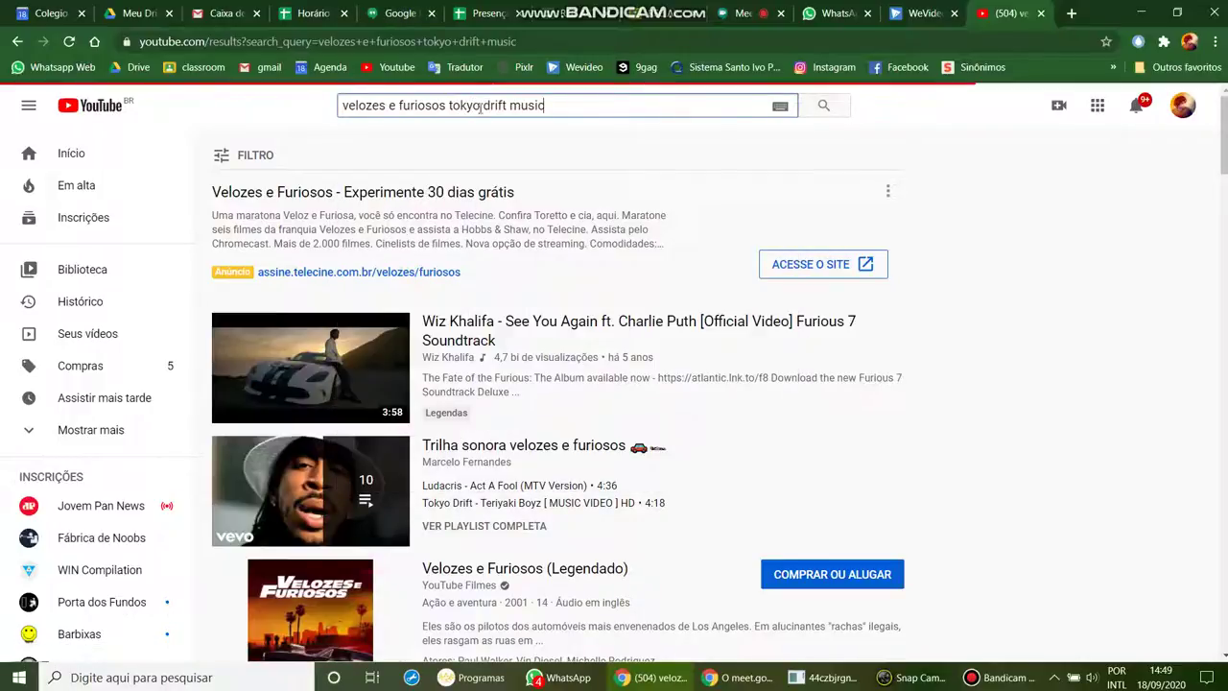
mouse_move(439, 350)
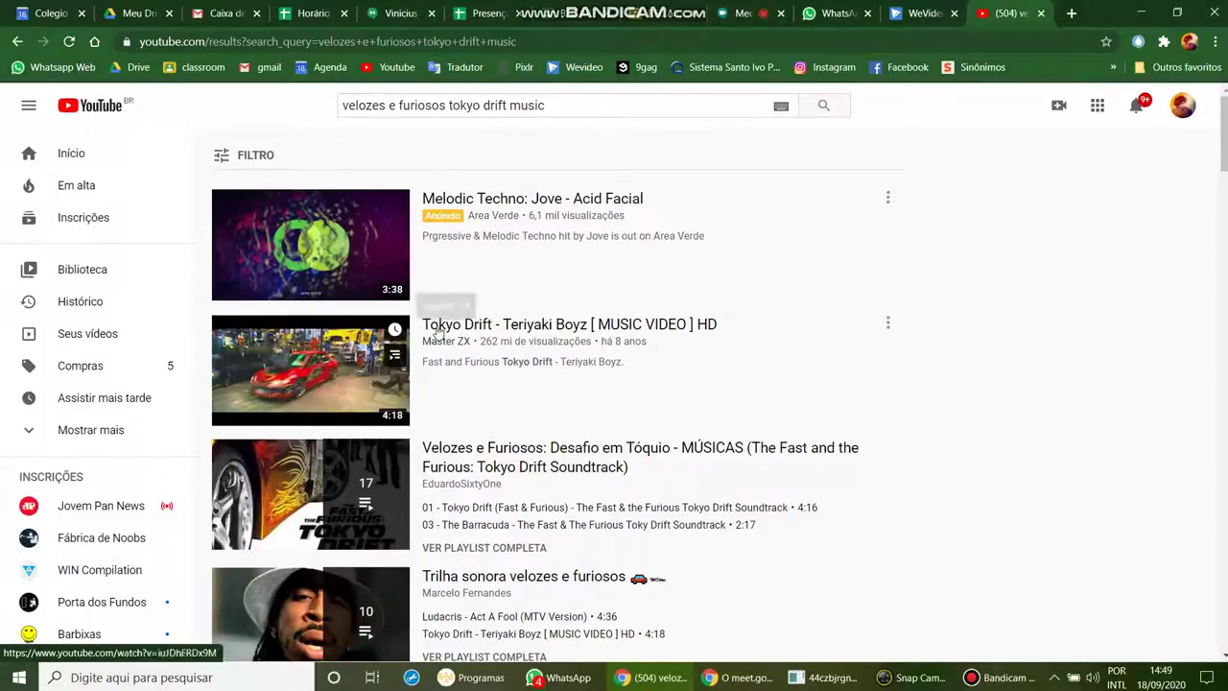
Open the Tokyo Drift - Teriyaki Boyz video and pause it
click(476, 326)
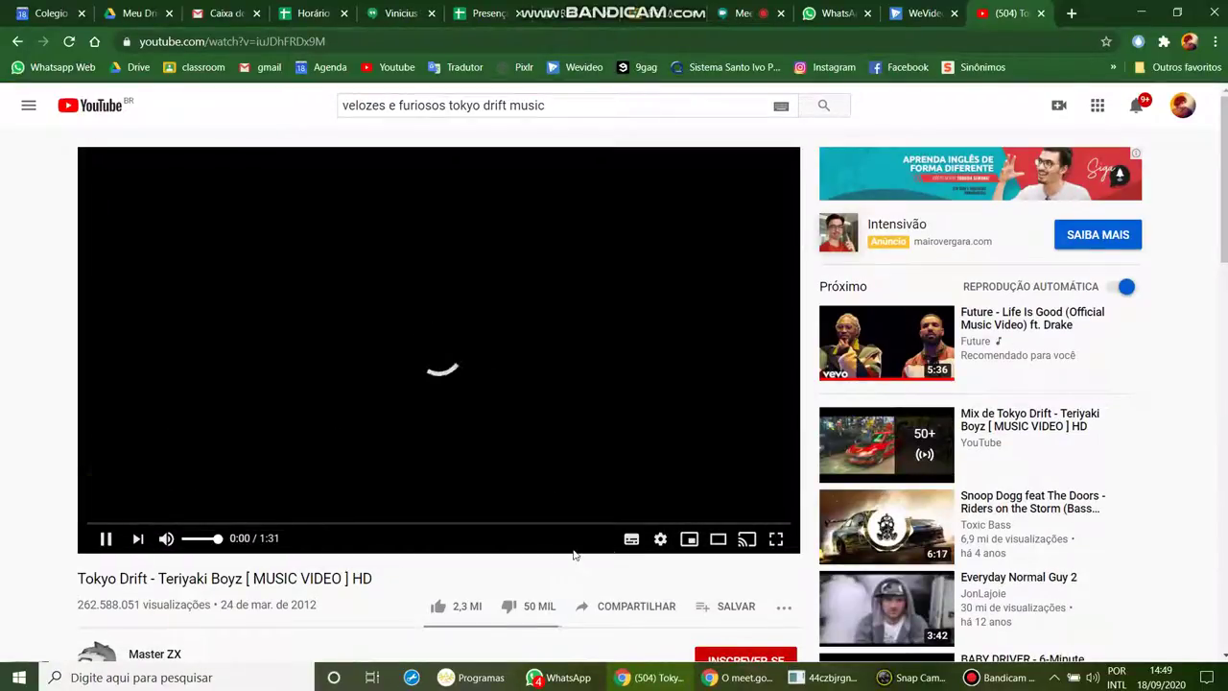
click(659, 539)
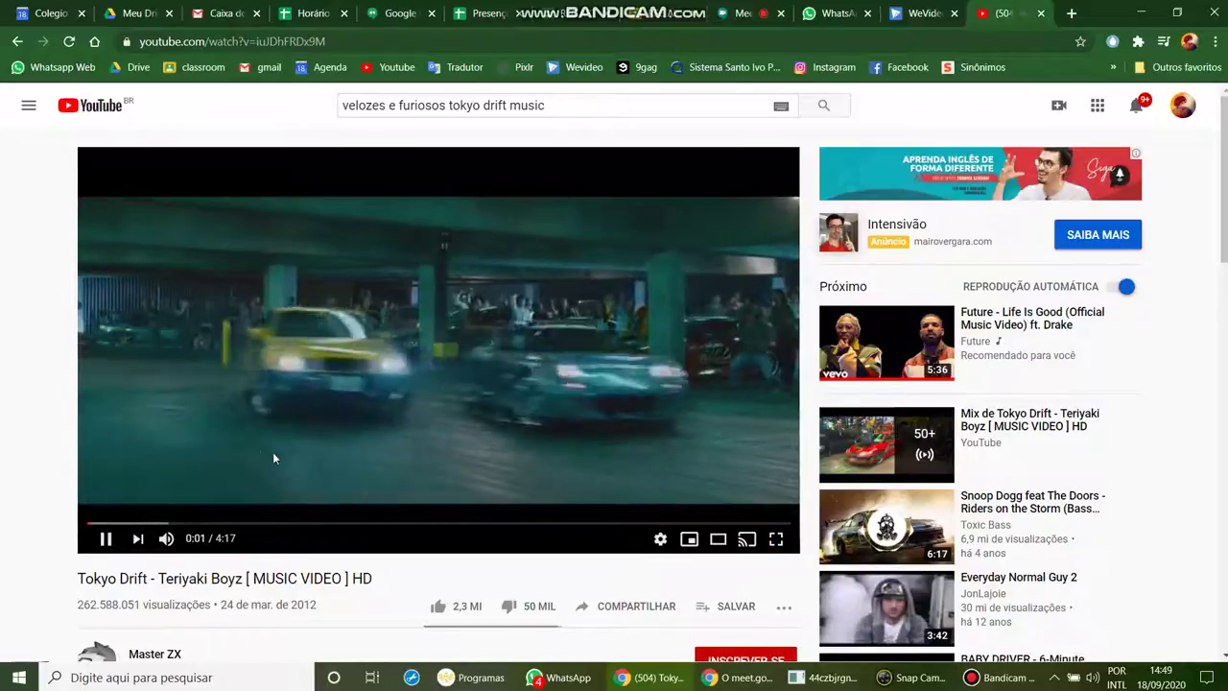
click(414, 390)
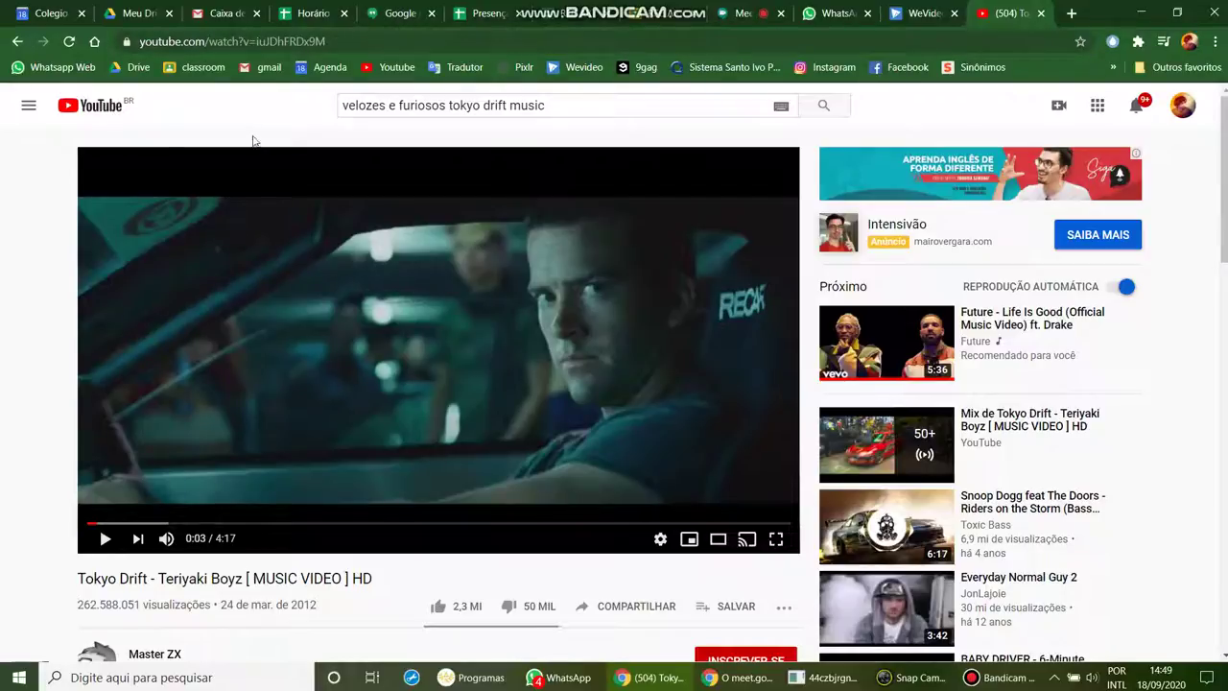
click(26, 41)
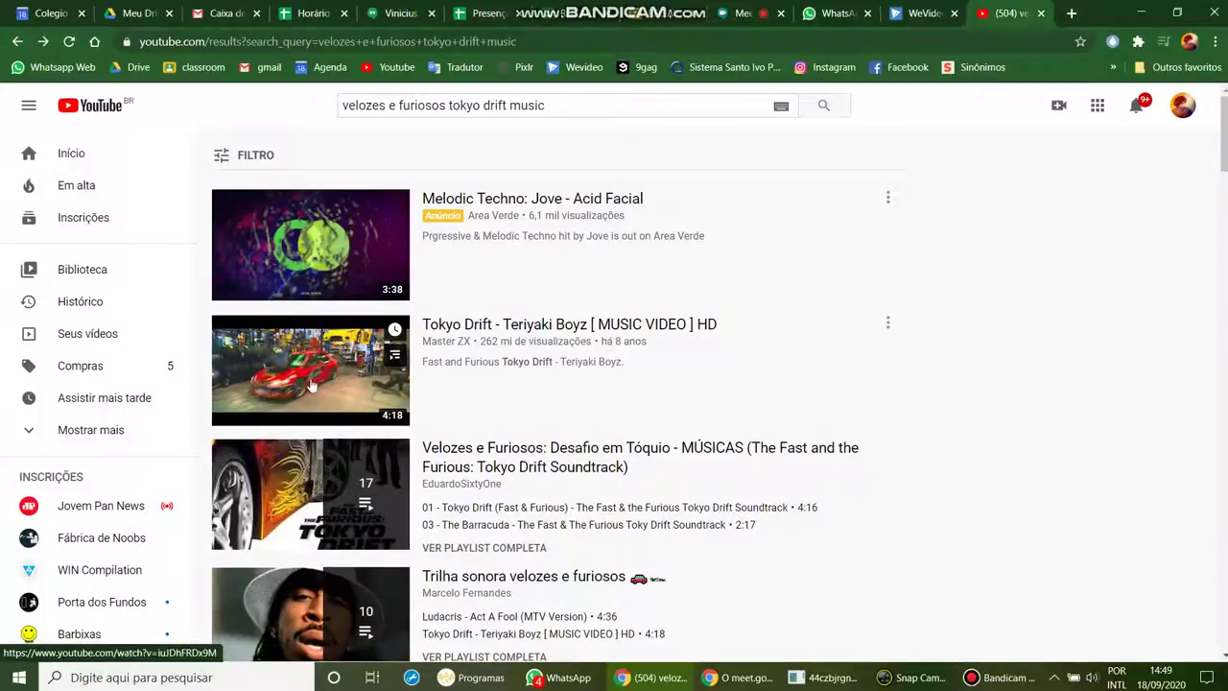
click(341, 348)
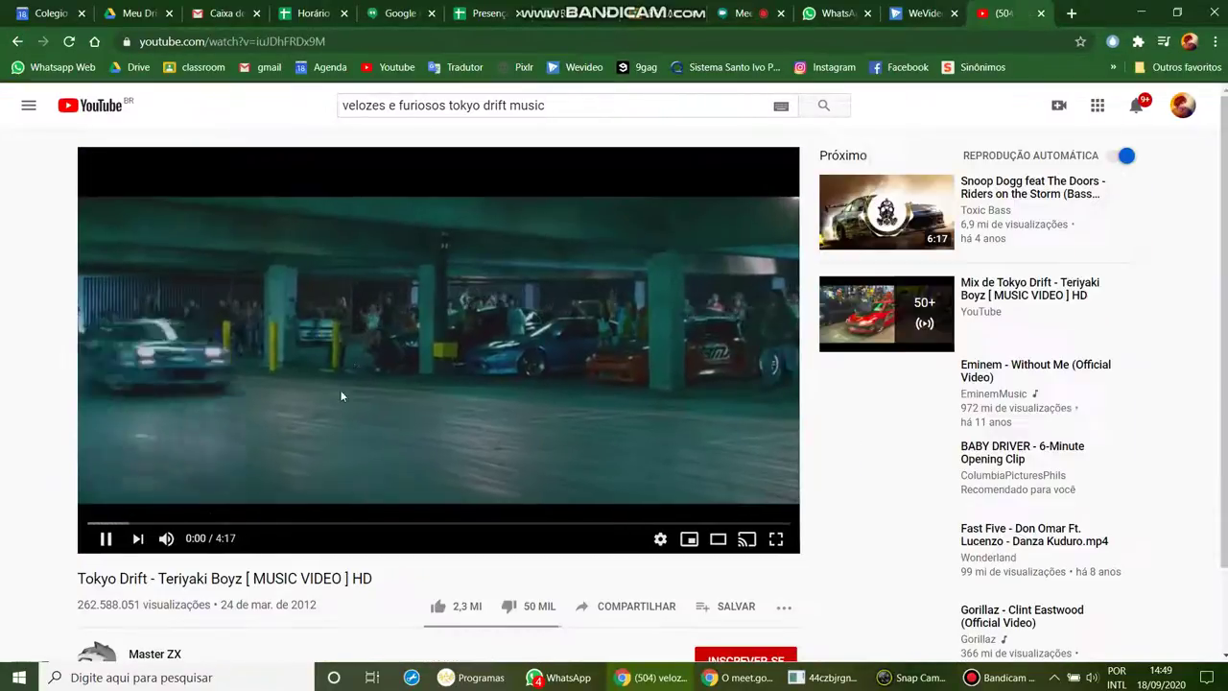
click(355, 360)
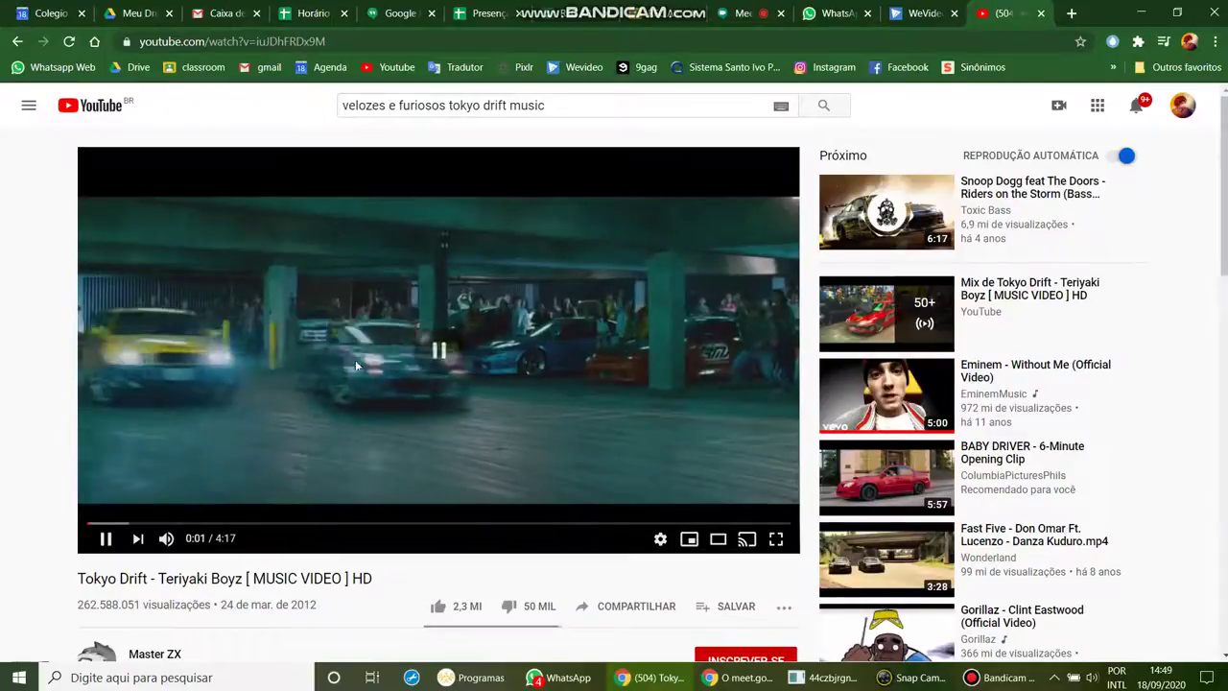
Insert 'pp' after 'youtube' in the video's address to load it on y2mate
click(177, 43)
click(187, 43)
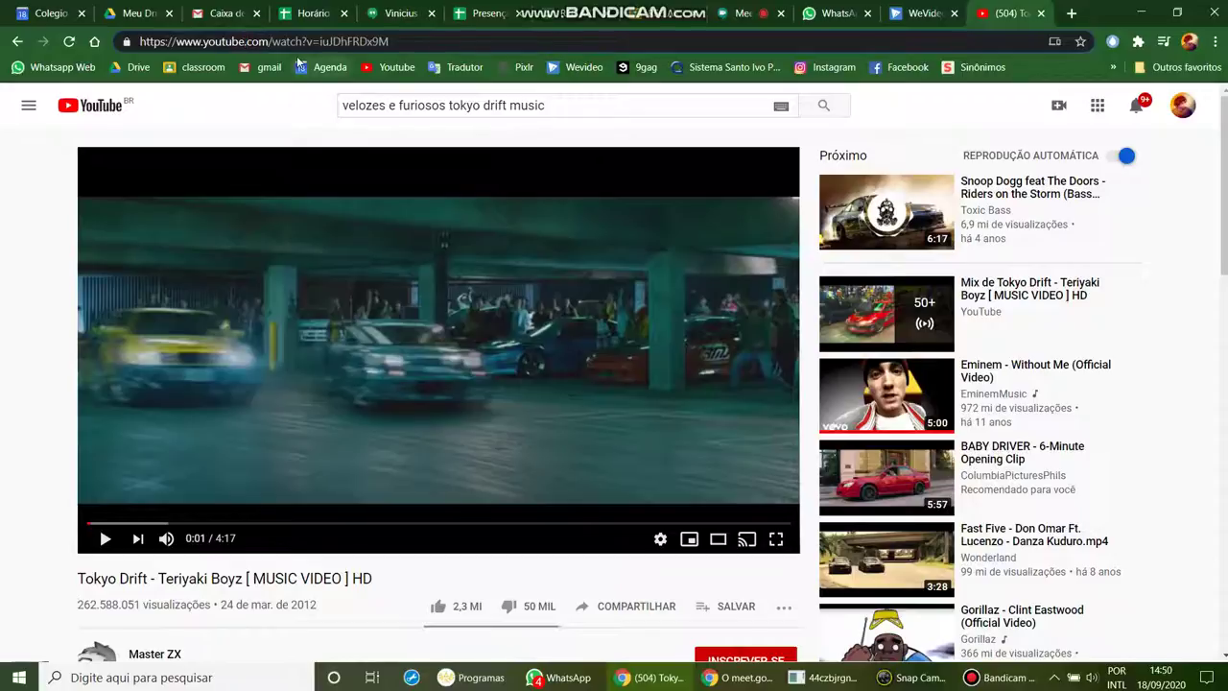
text(pp)
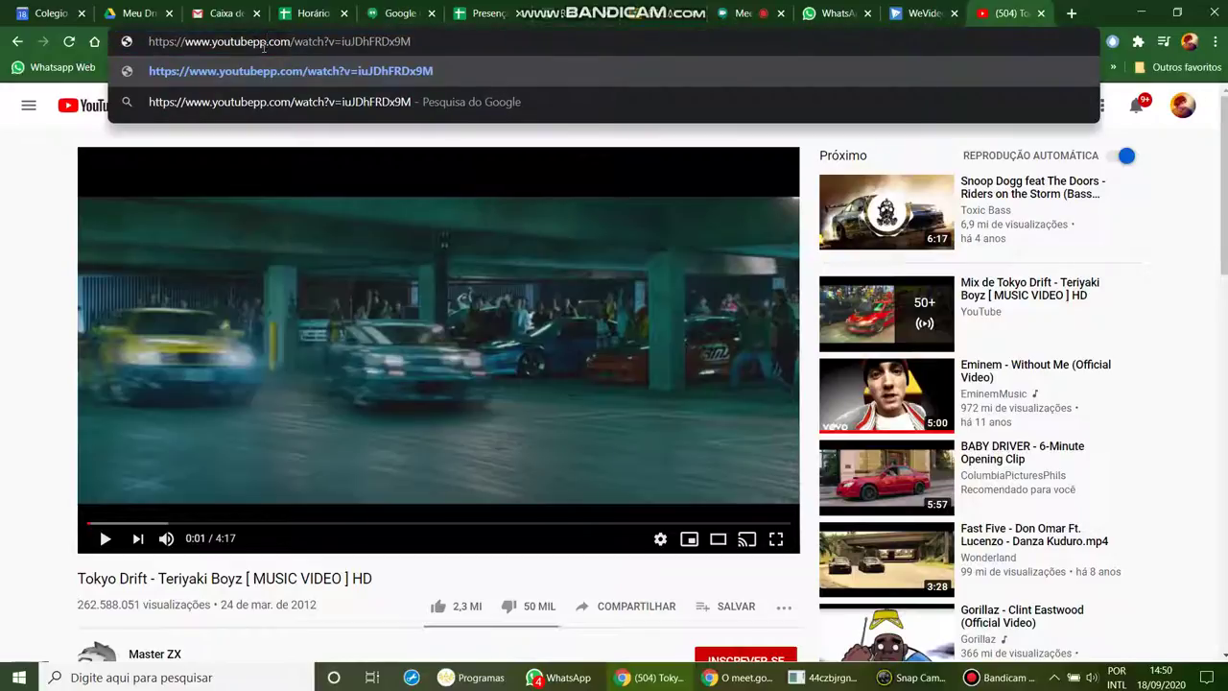
key(Return)
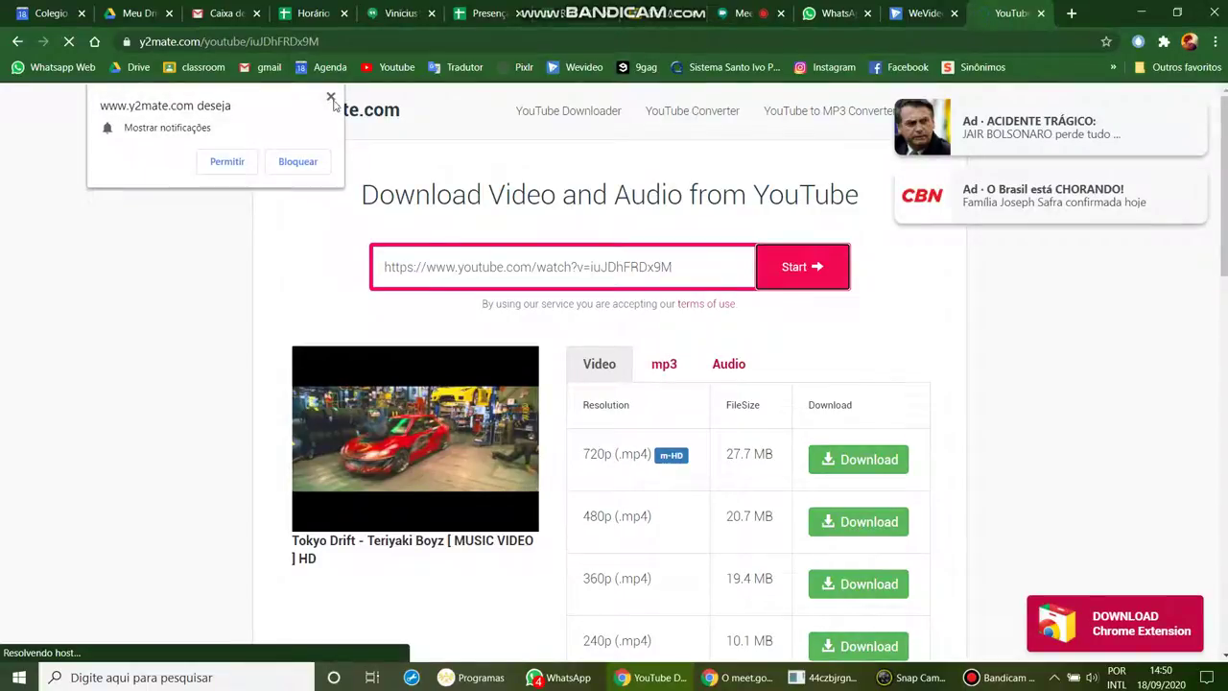
Download the Tokyo Drift song from y2mate as a 4 MB 128 kbps mp3, then return to WeVideo
click(331, 98)
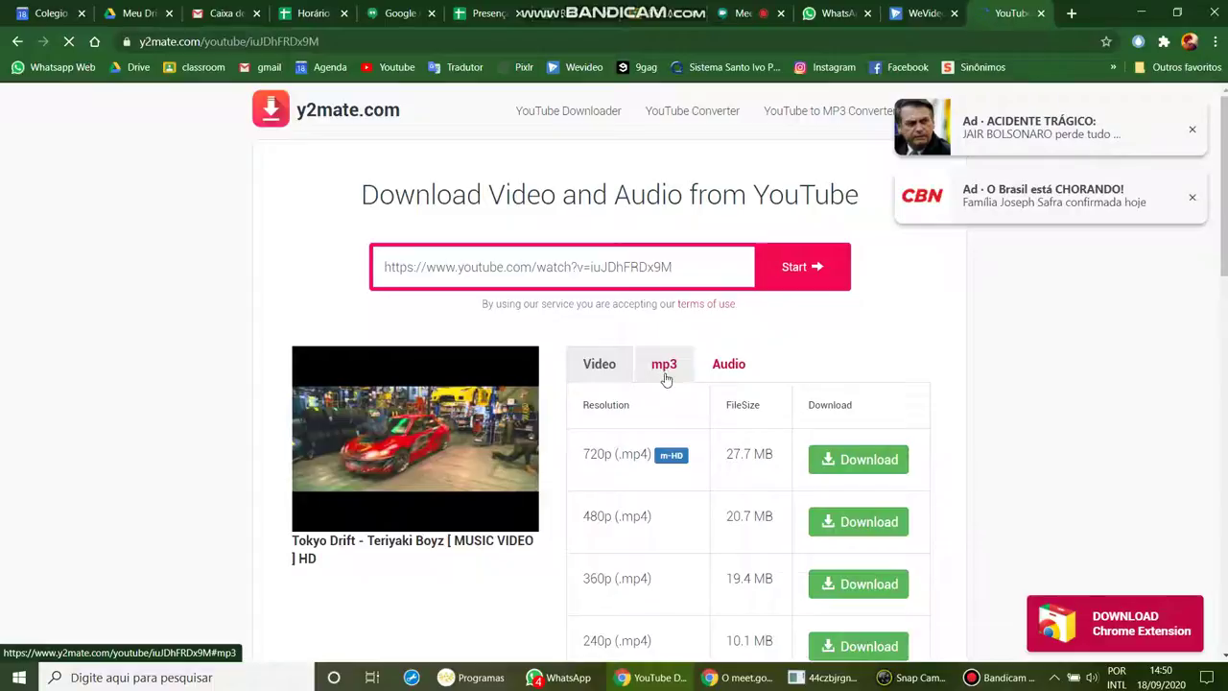
click(663, 369)
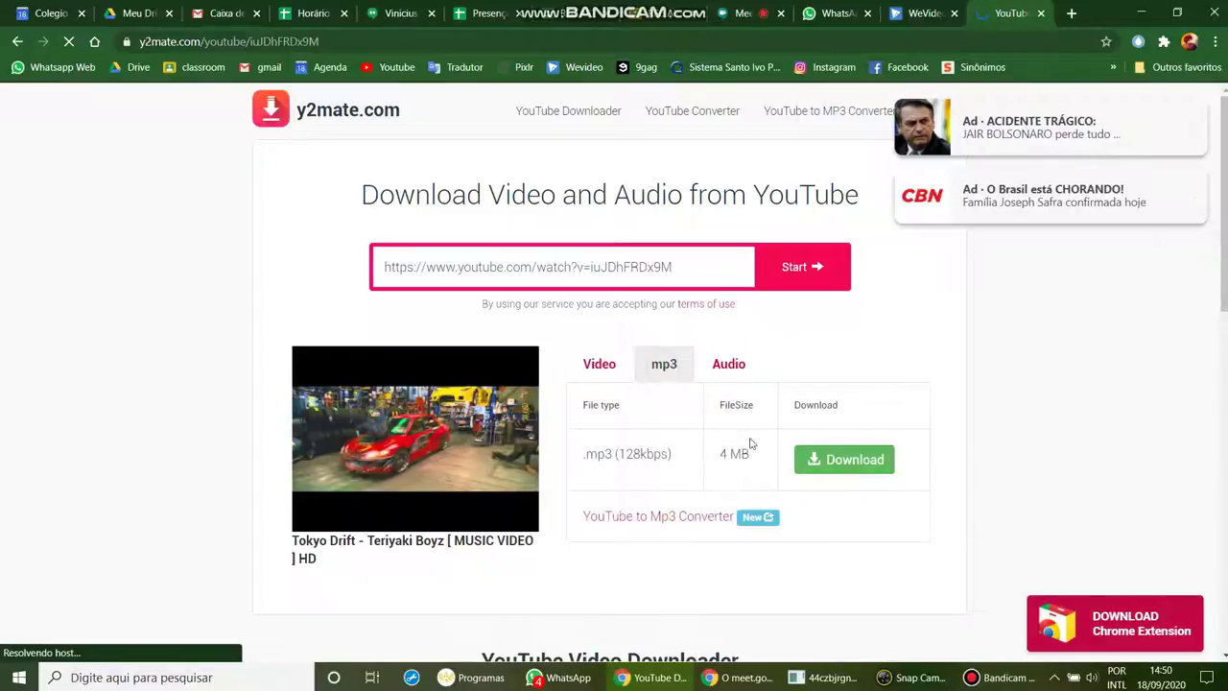
click(850, 462)
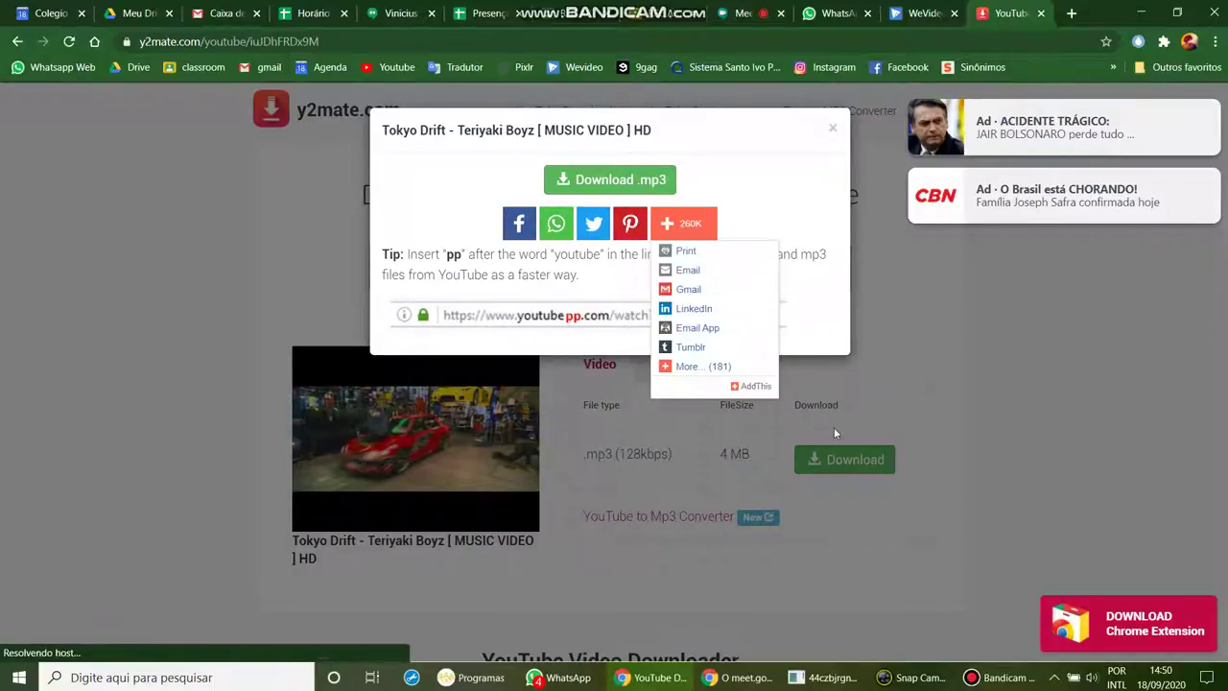
click(642, 184)
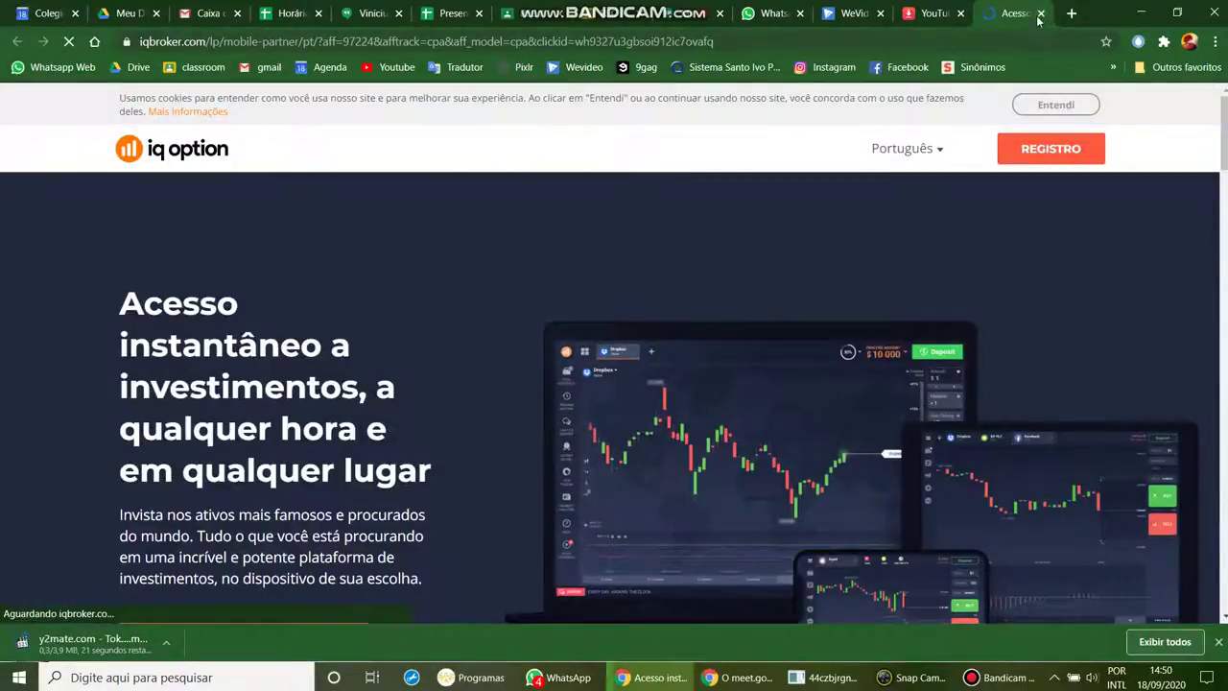
click(1040, 13)
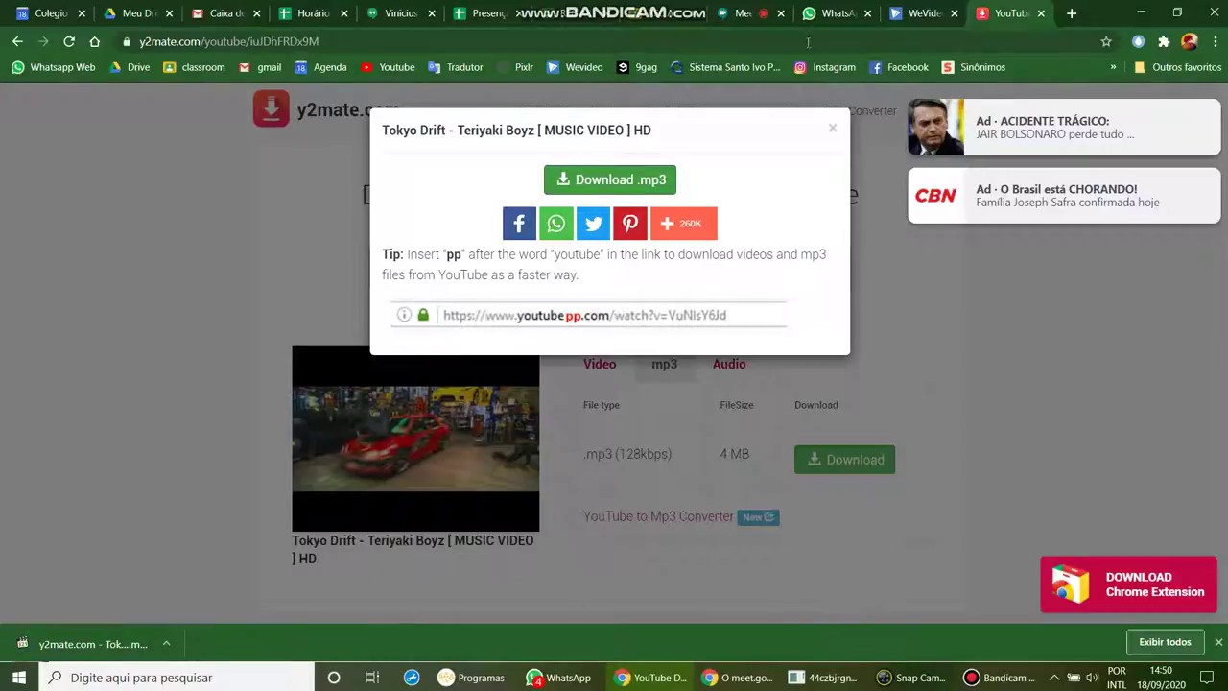
click(890, 16)
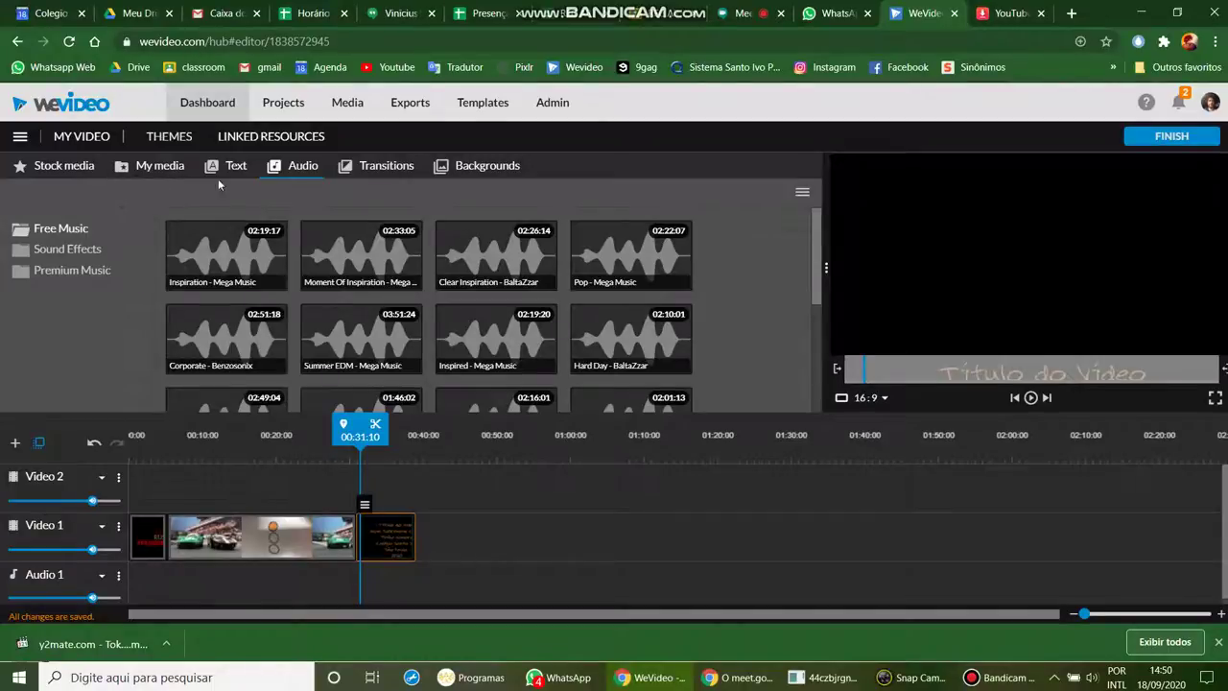
Import the y2mate Tokyo Drift MP3 from Downloads into My media
click(160, 171)
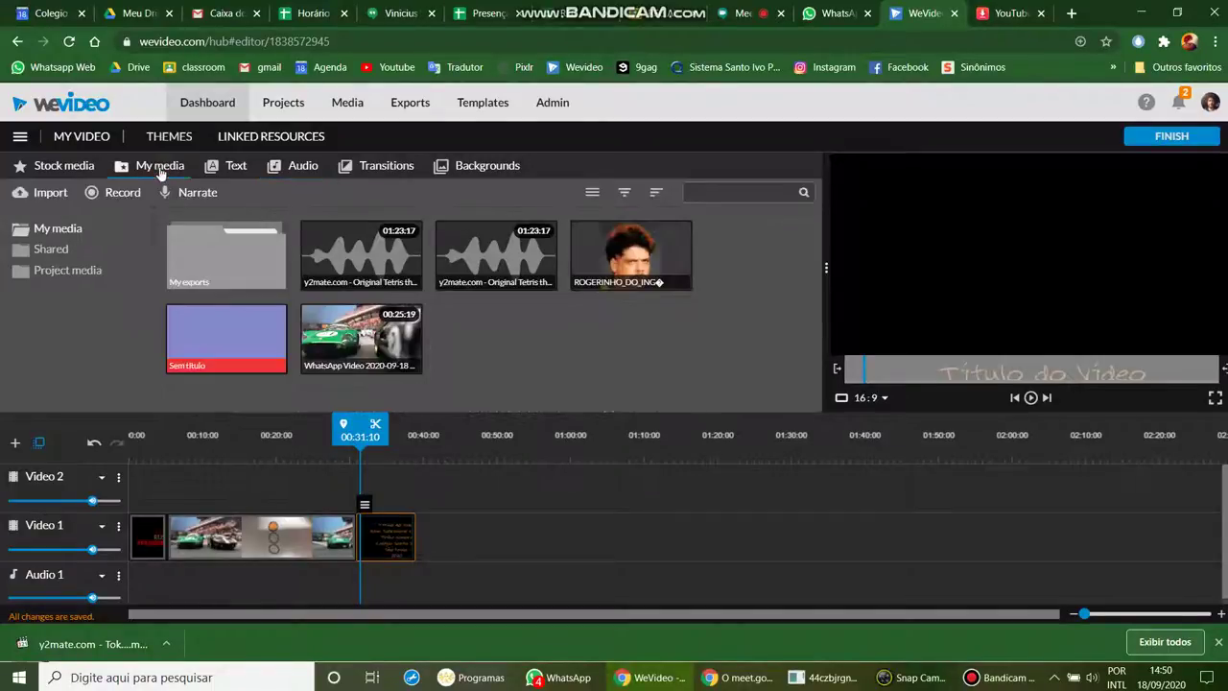
click(44, 193)
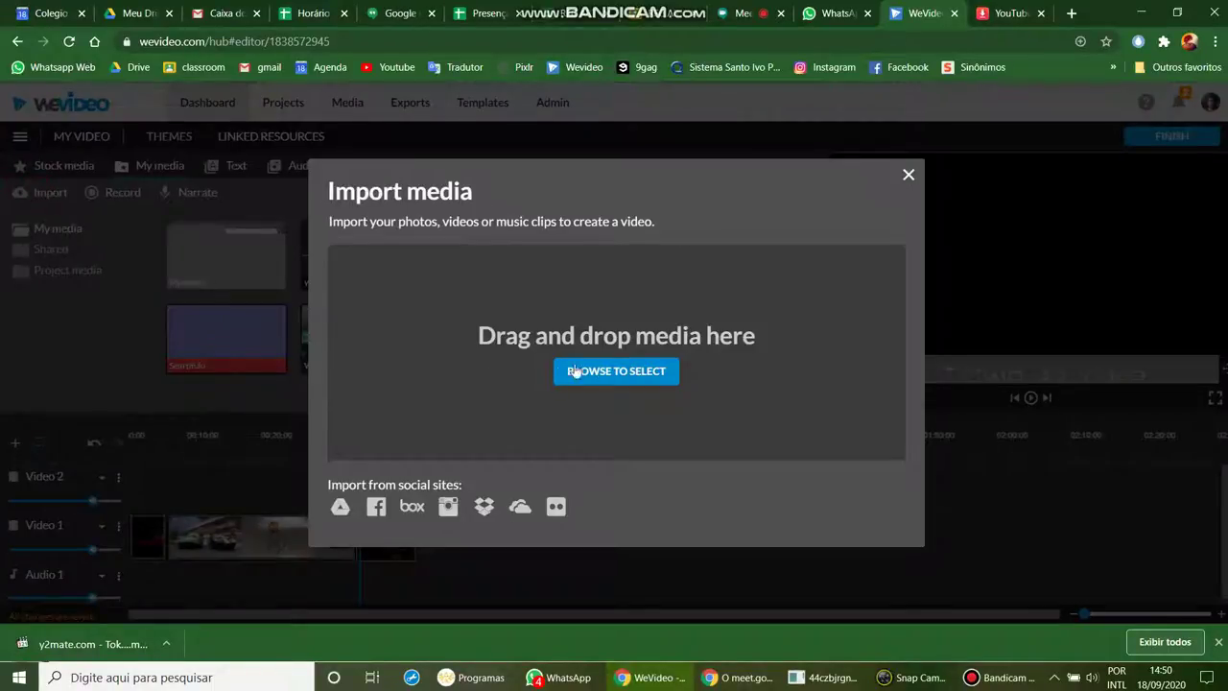
click(604, 371)
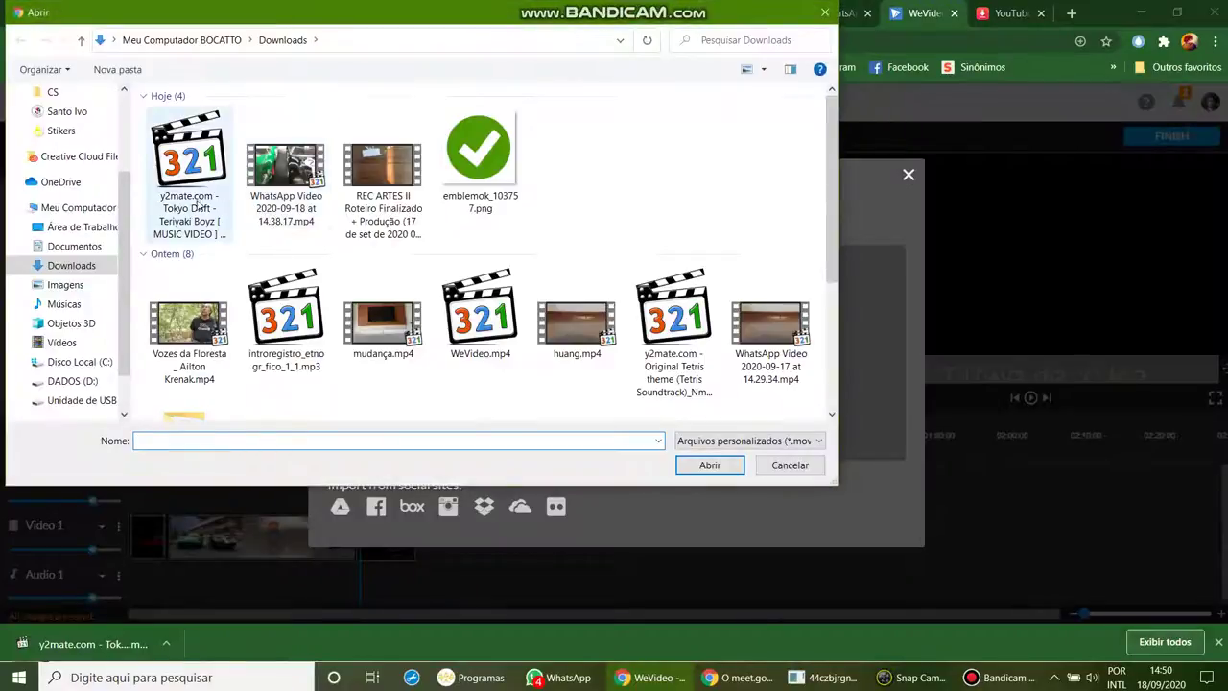
click(194, 220)
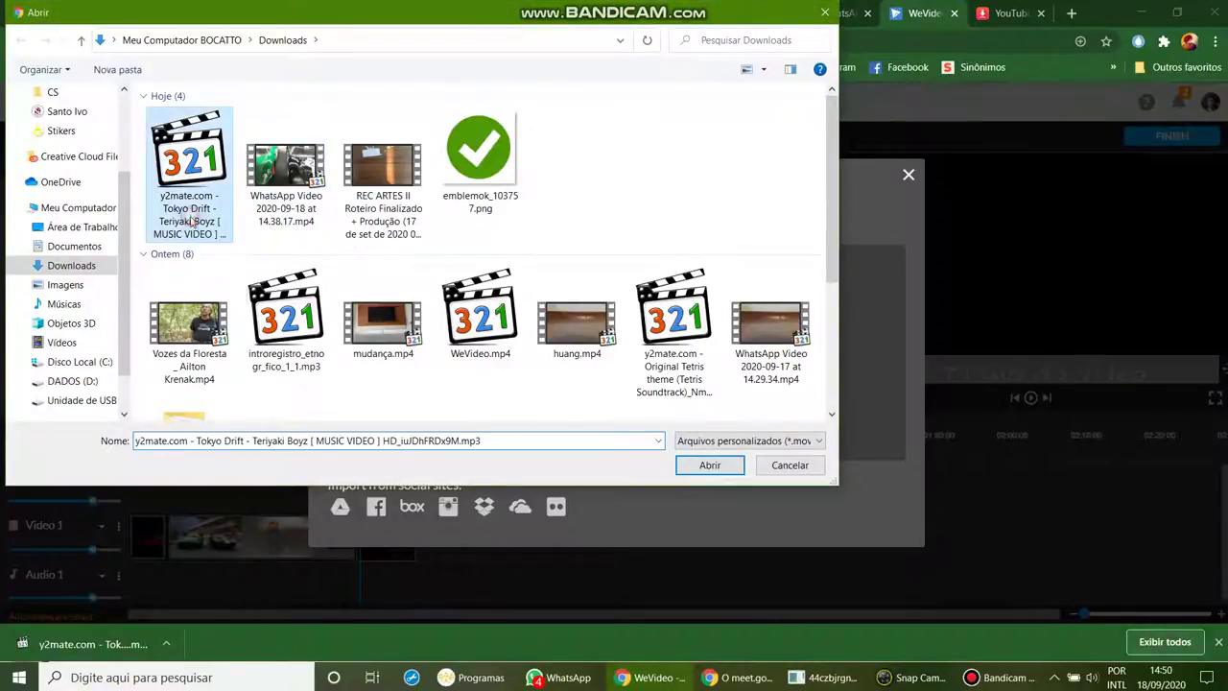
click(707, 467)
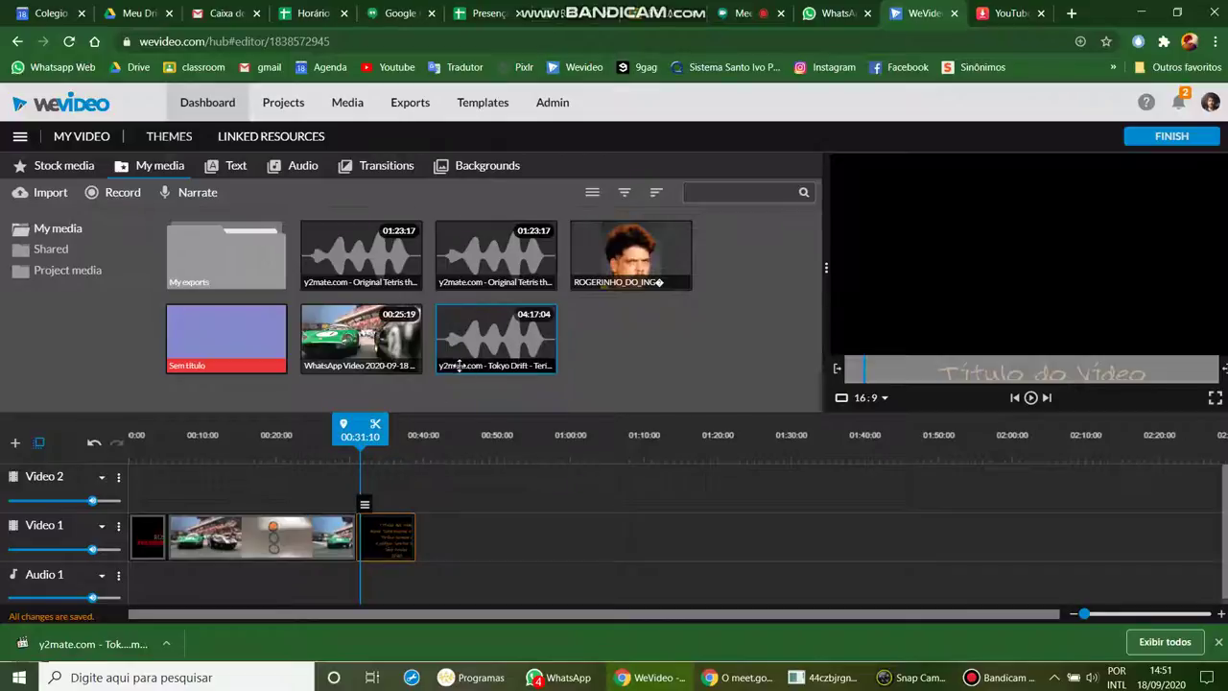
Drag the credits clip onto Video 2 at about 00:37 and bring the playhead back near the start
drag(398, 546, 448, 499)
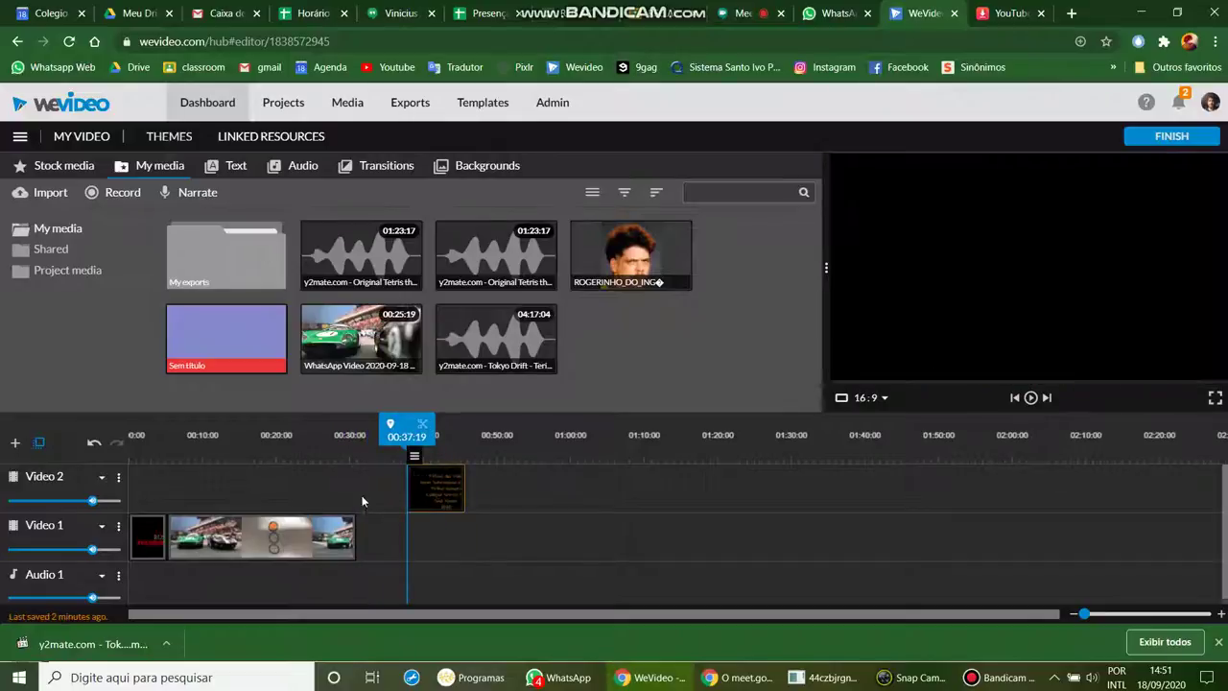
drag(292, 436, 170, 436)
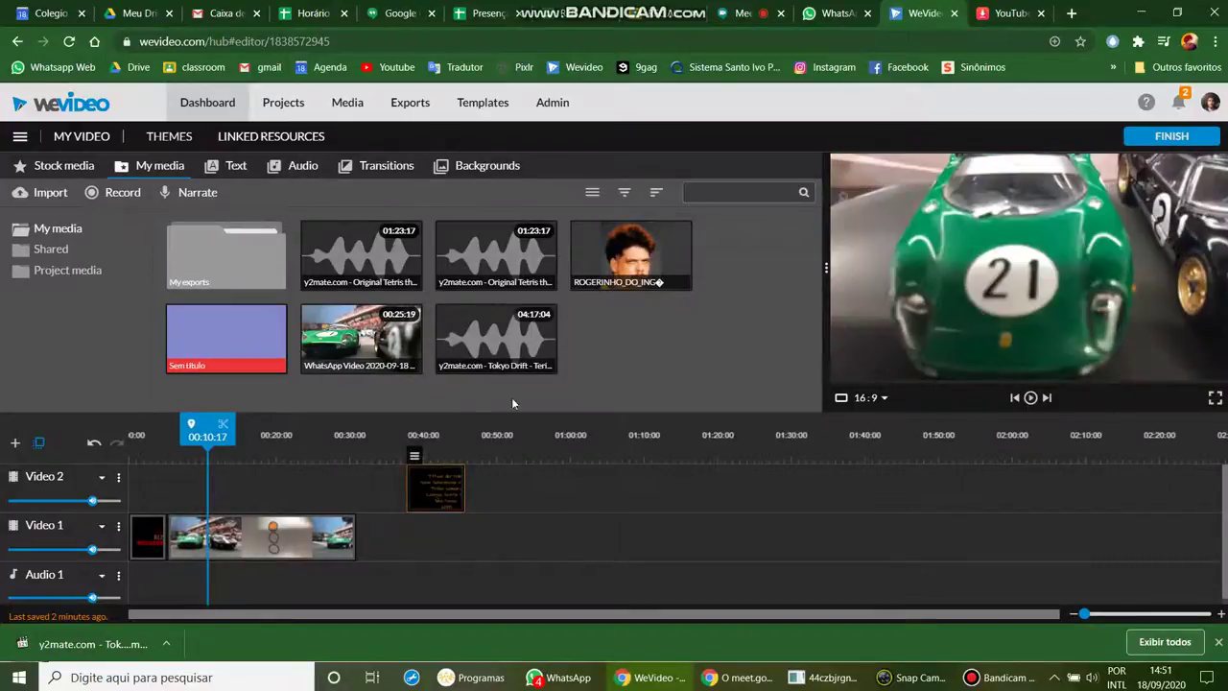
click(304, 498)
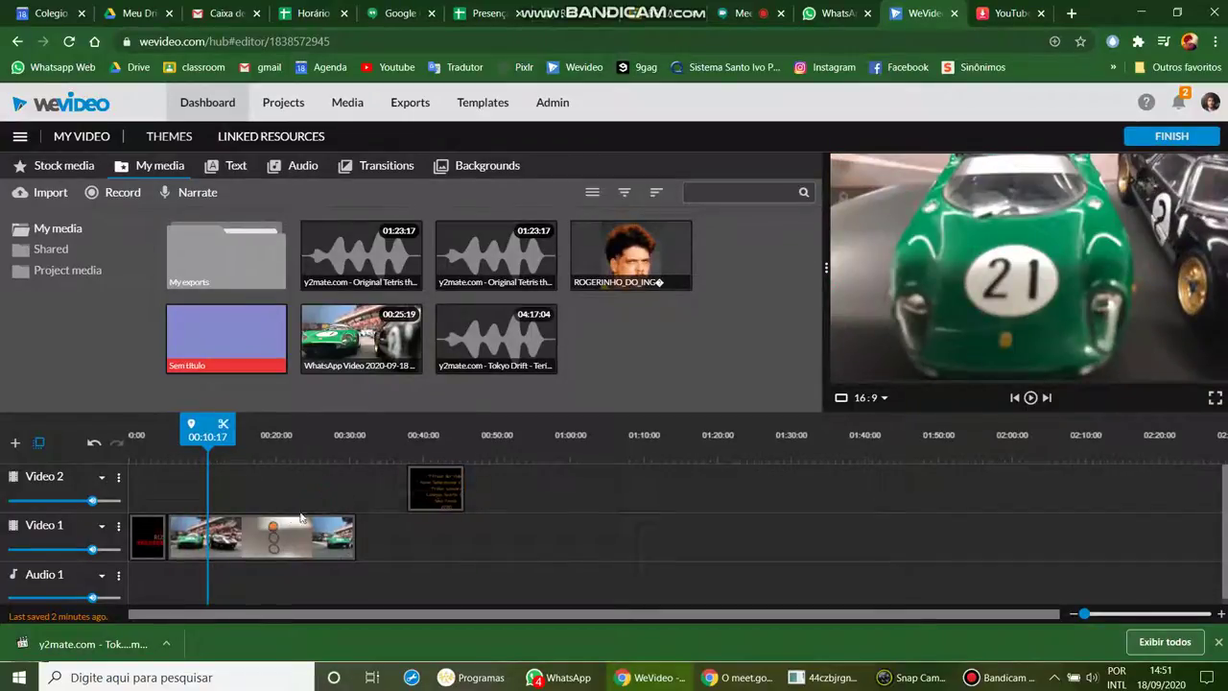
Inspect the race clip's Animation and Speed settings (1x, 00:25:19), then cancel without saving
double_click(252, 537)
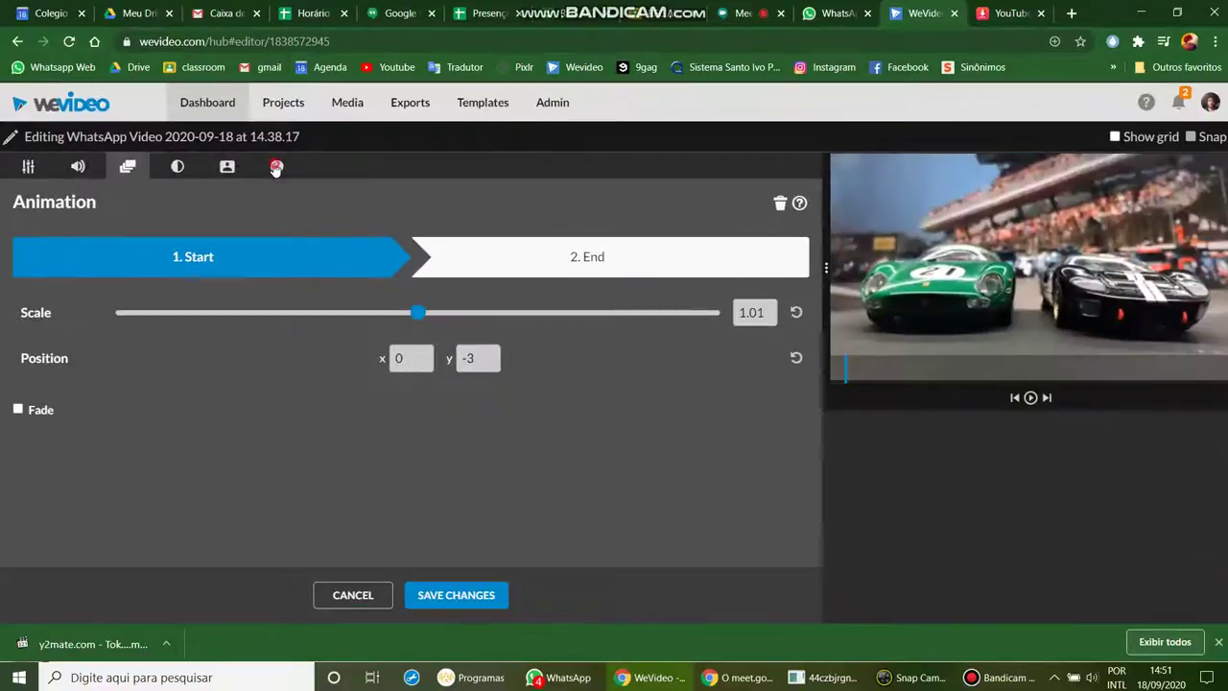
click(270, 170)
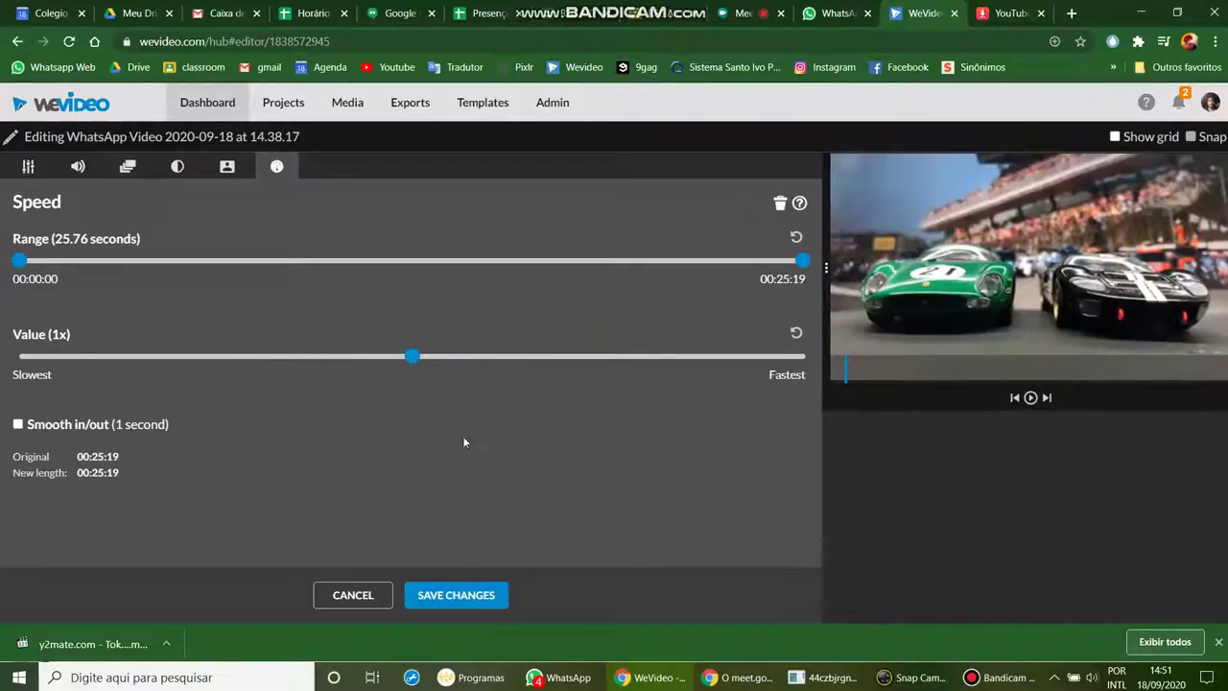
click(352, 595)
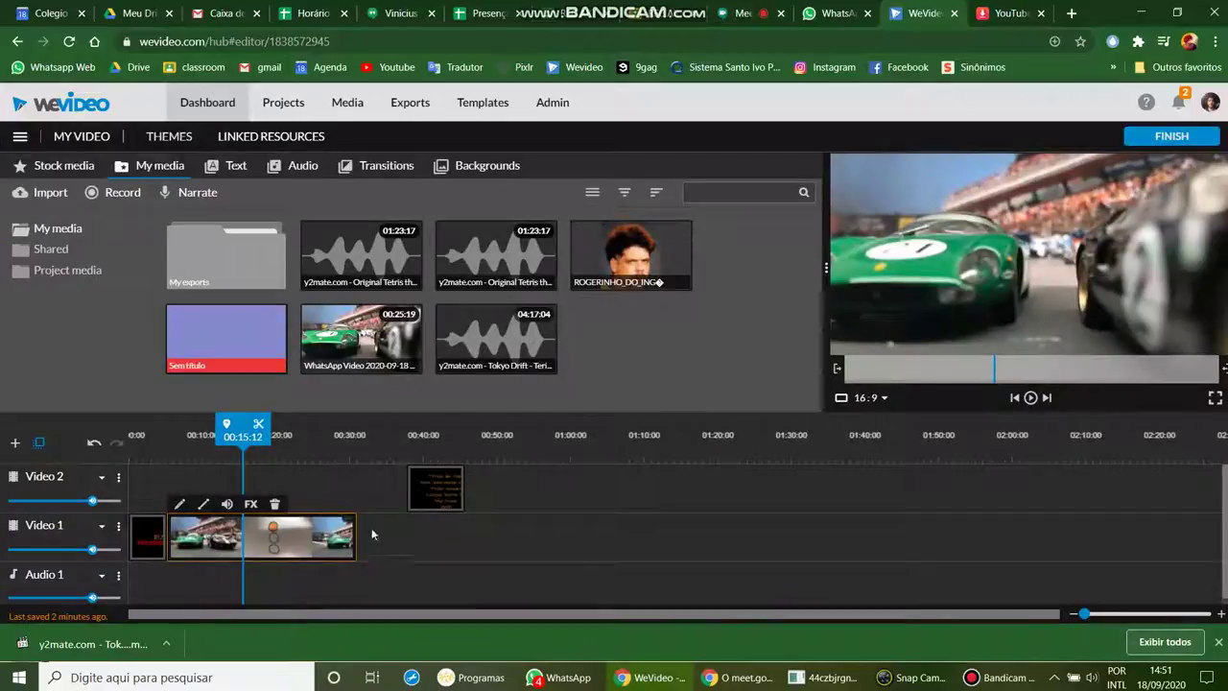
Return the credits to Video 1, place the Tokyo Drift soundtrack at the start of Audio 1, and preview
drag(431, 485, 225, 578)
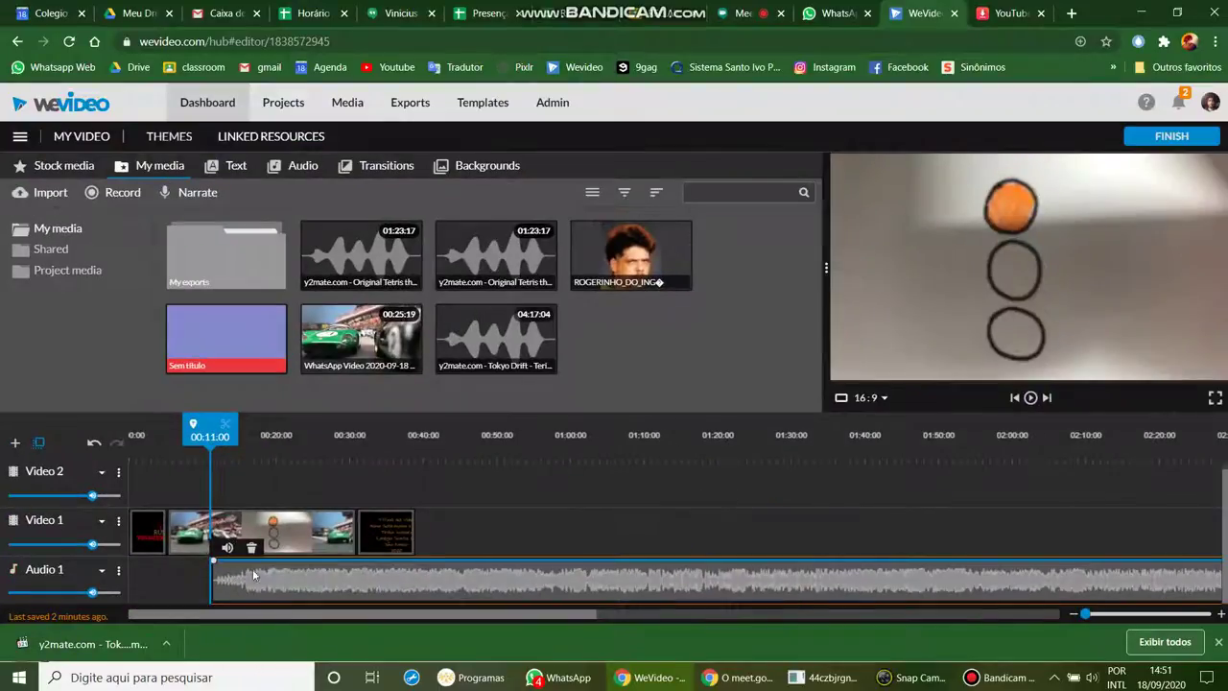
drag(252, 574, 171, 575)
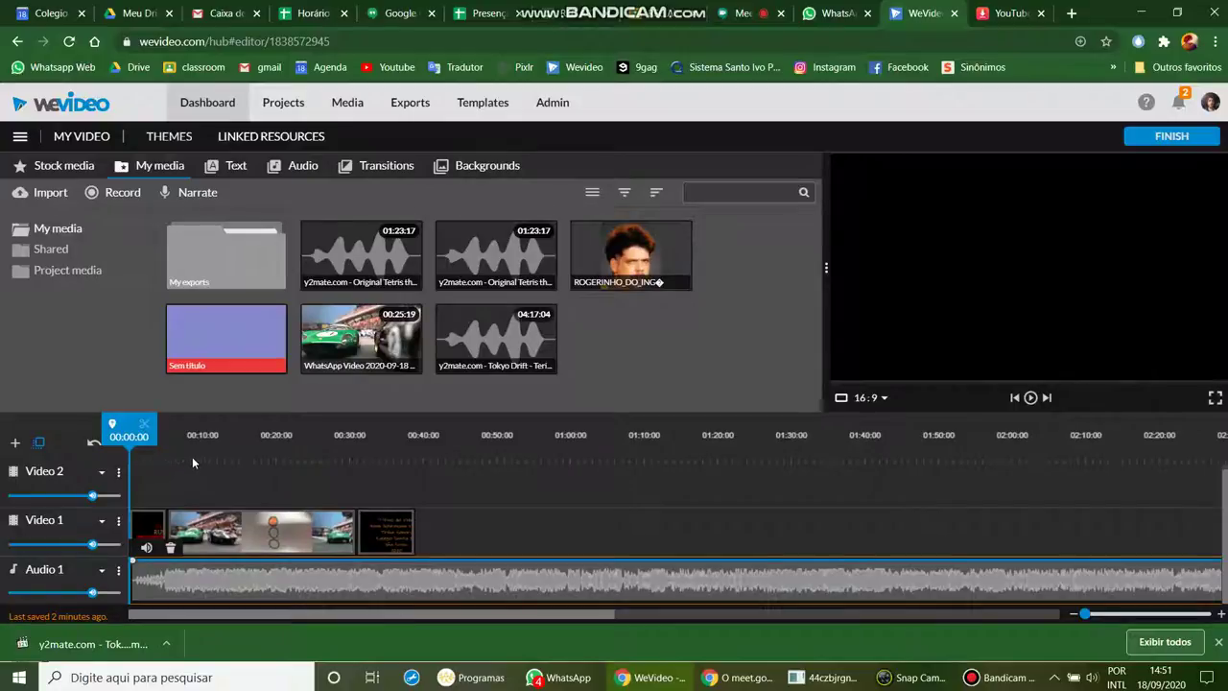
key(space)
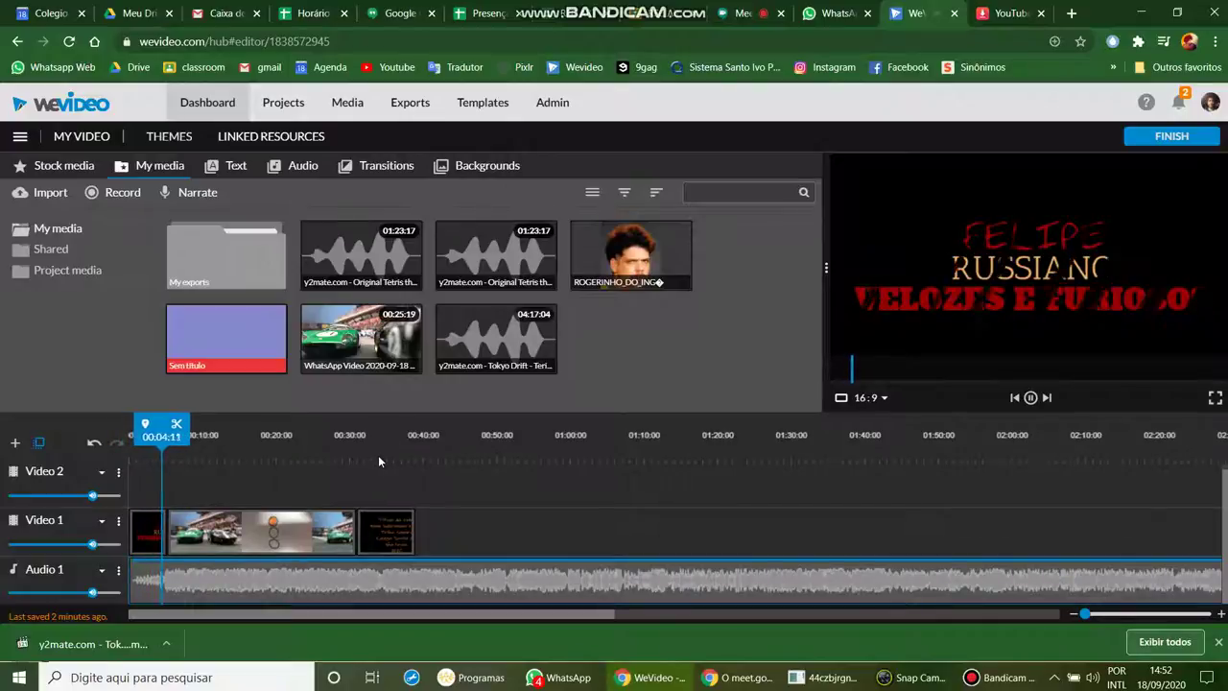
key(space)
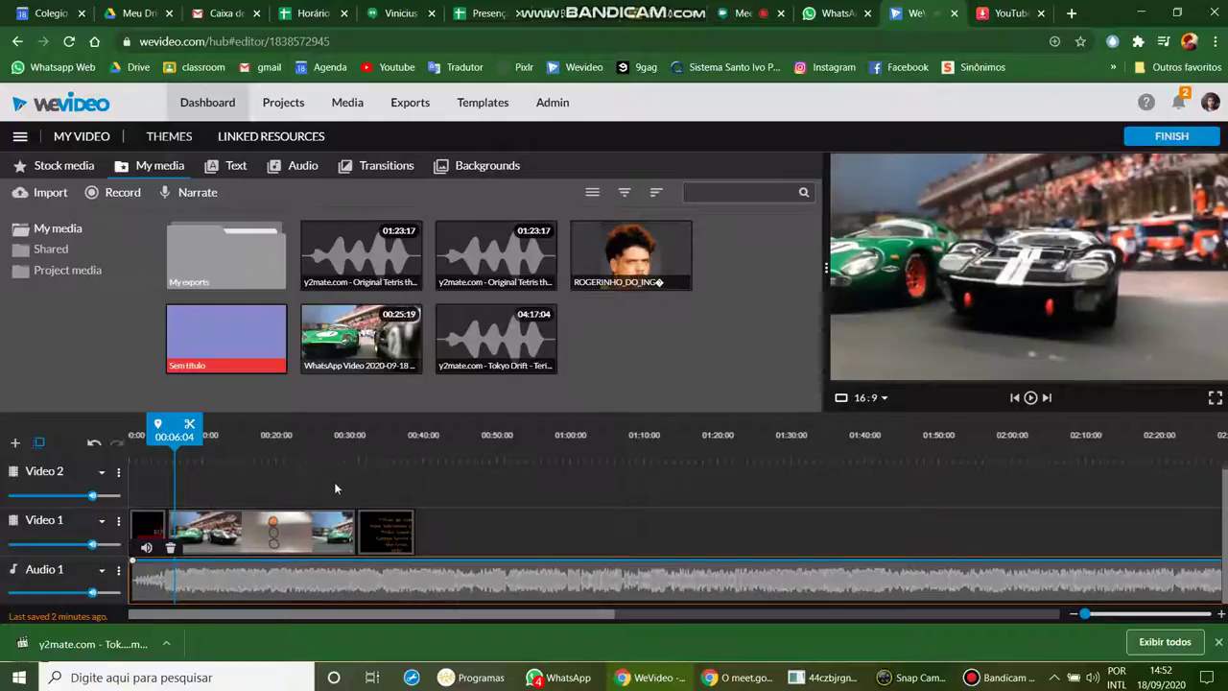
Shift the Video 1 clips slightly later and bring the playhead toward the credits' end
drag(197, 584, 196, 583)
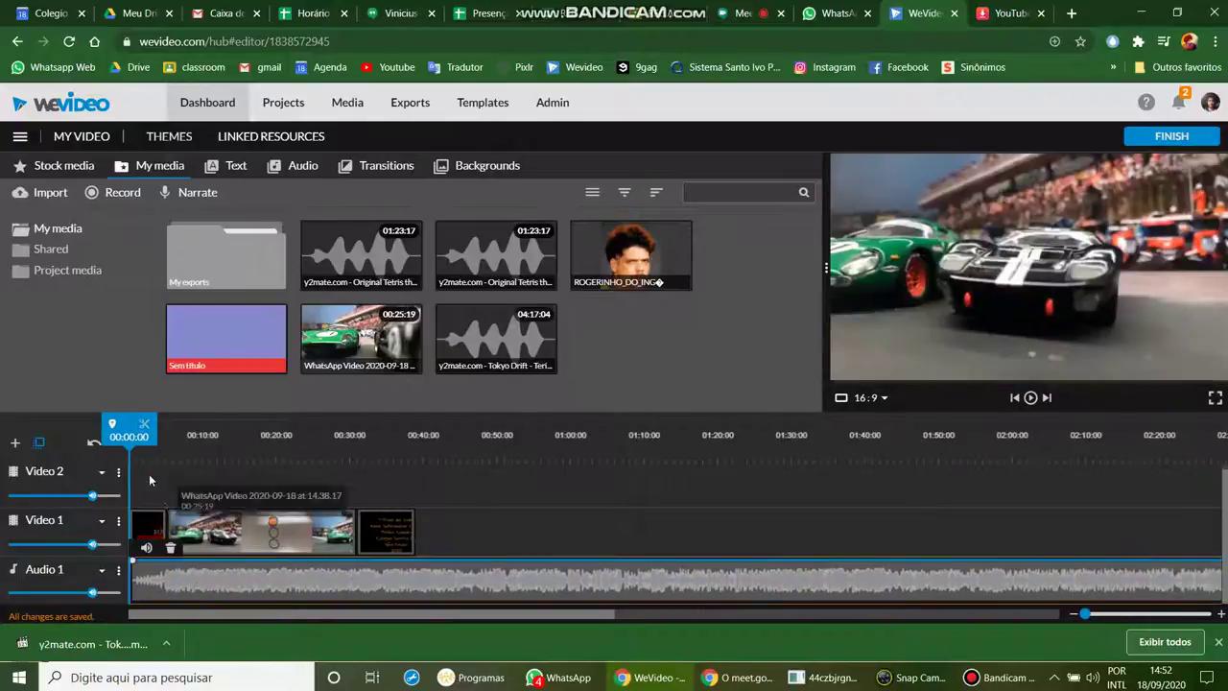
drag(287, 522, 309, 523)
drag(222, 536, 225, 535)
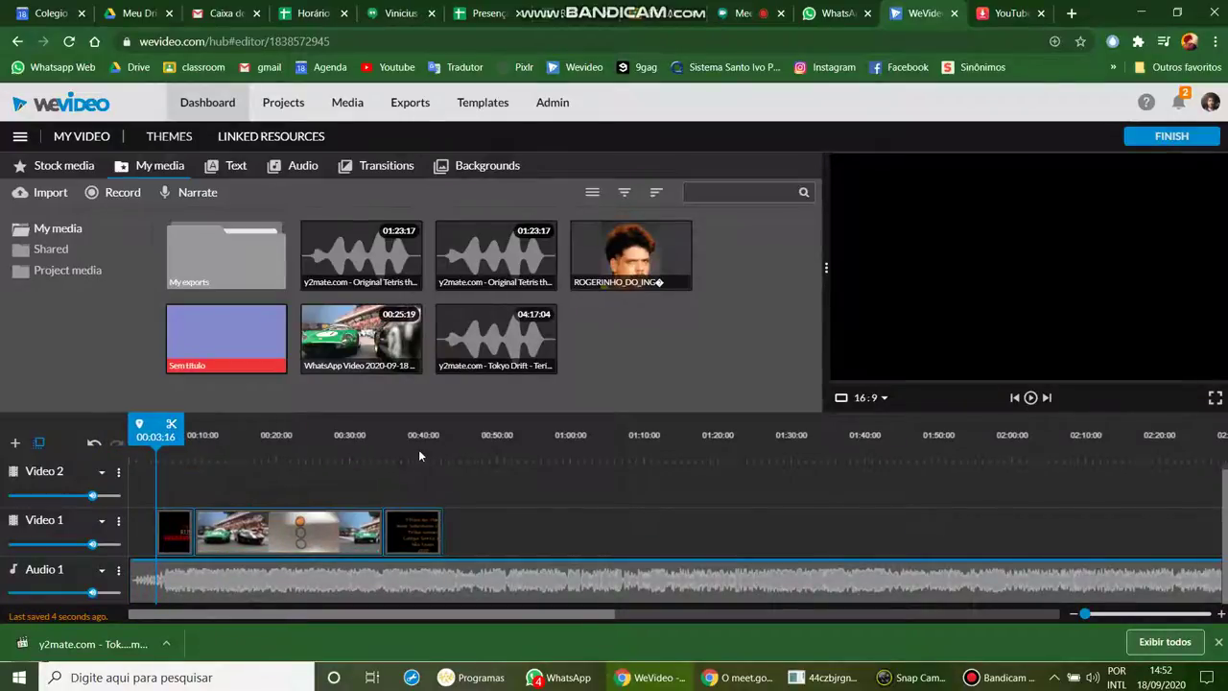
drag(155, 429, 453, 432)
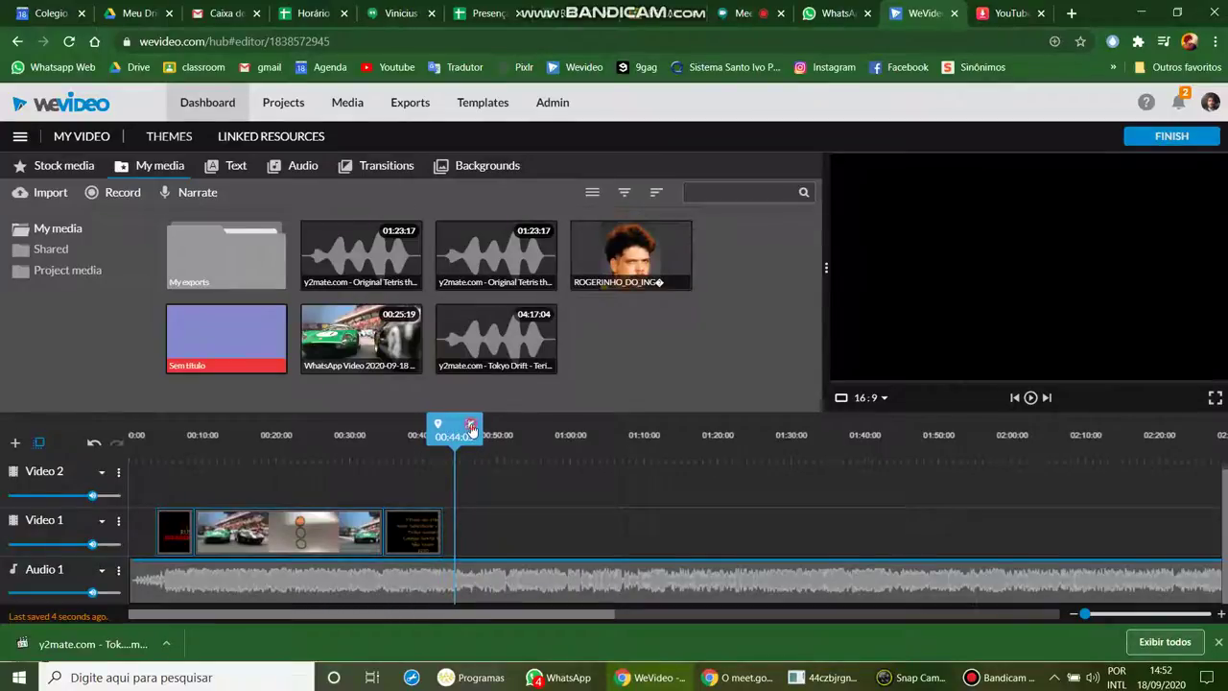
Split the soundtrack at 00:44:05 and delete the part beyond the credits
click(470, 426)
click(803, 577)
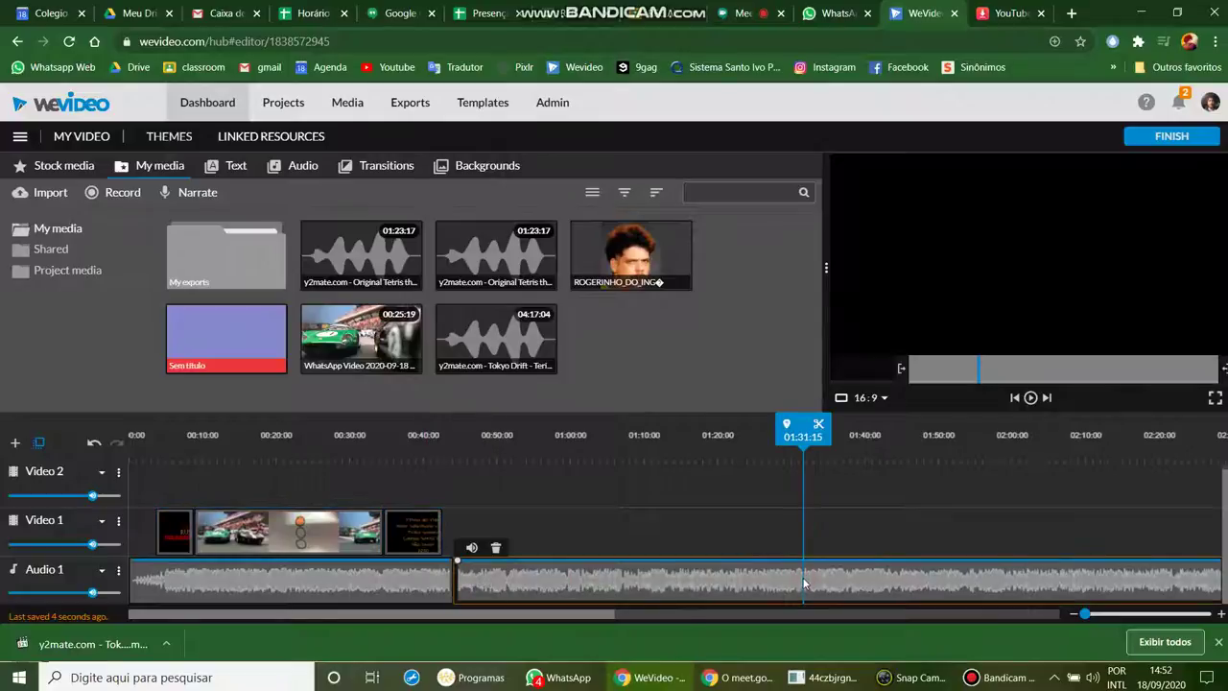
drag(1085, 613, 1086, 614)
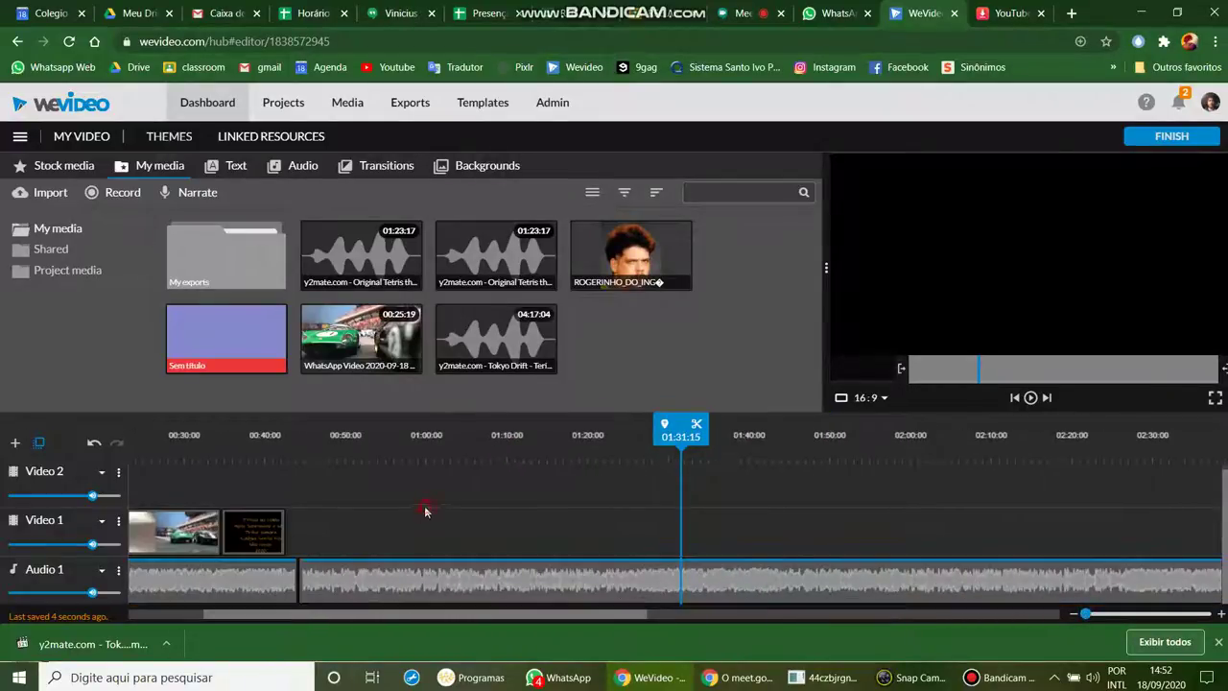
click(329, 582)
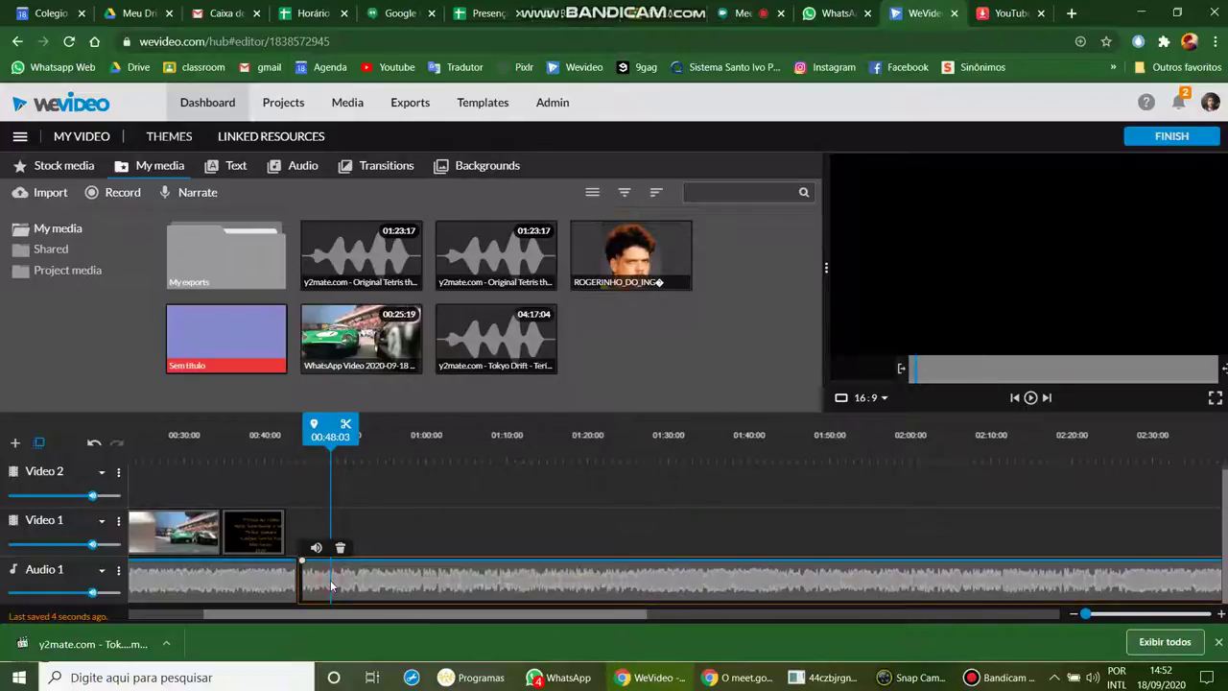
key(Delete)
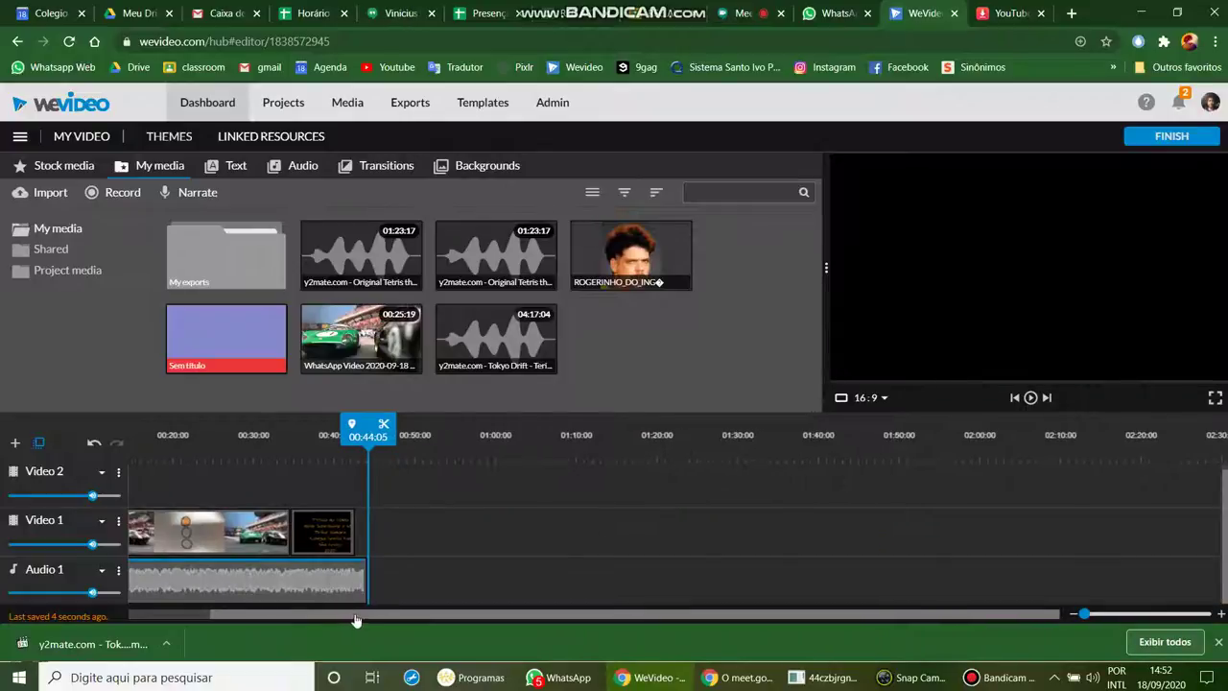
drag(314, 620, 233, 621)
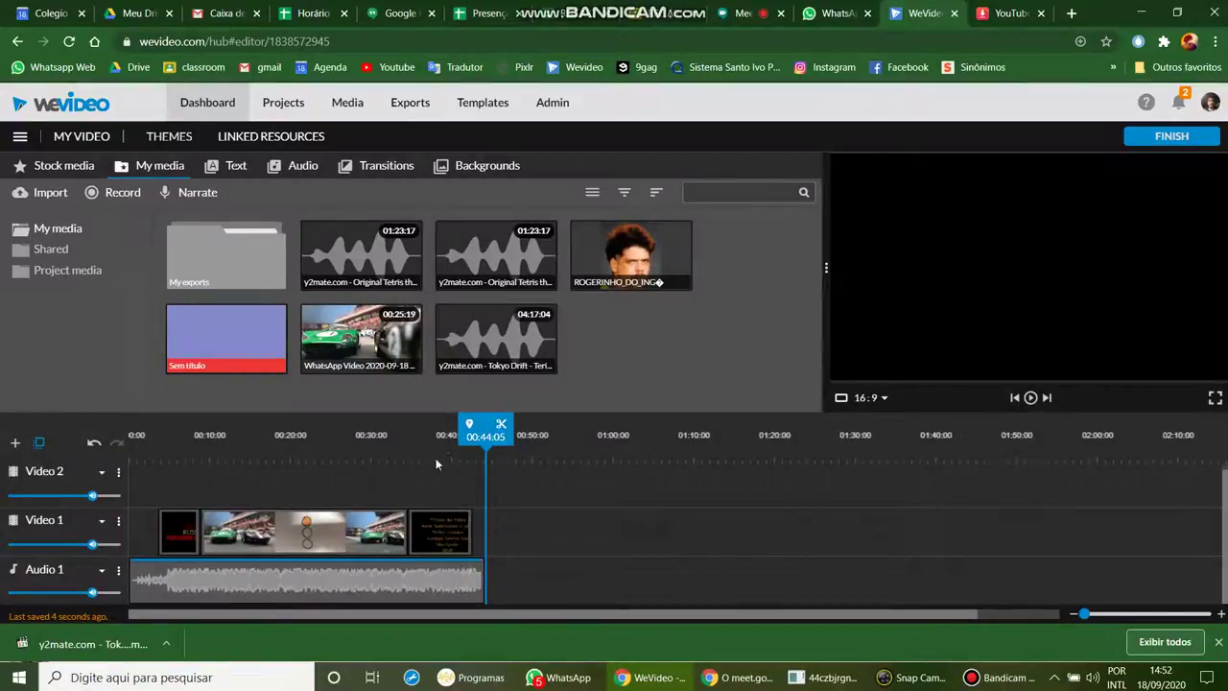
Move the playhead slightly earlier, zoom in around the credits, and pick up the soundtrack clip
drag(485, 436, 453, 436)
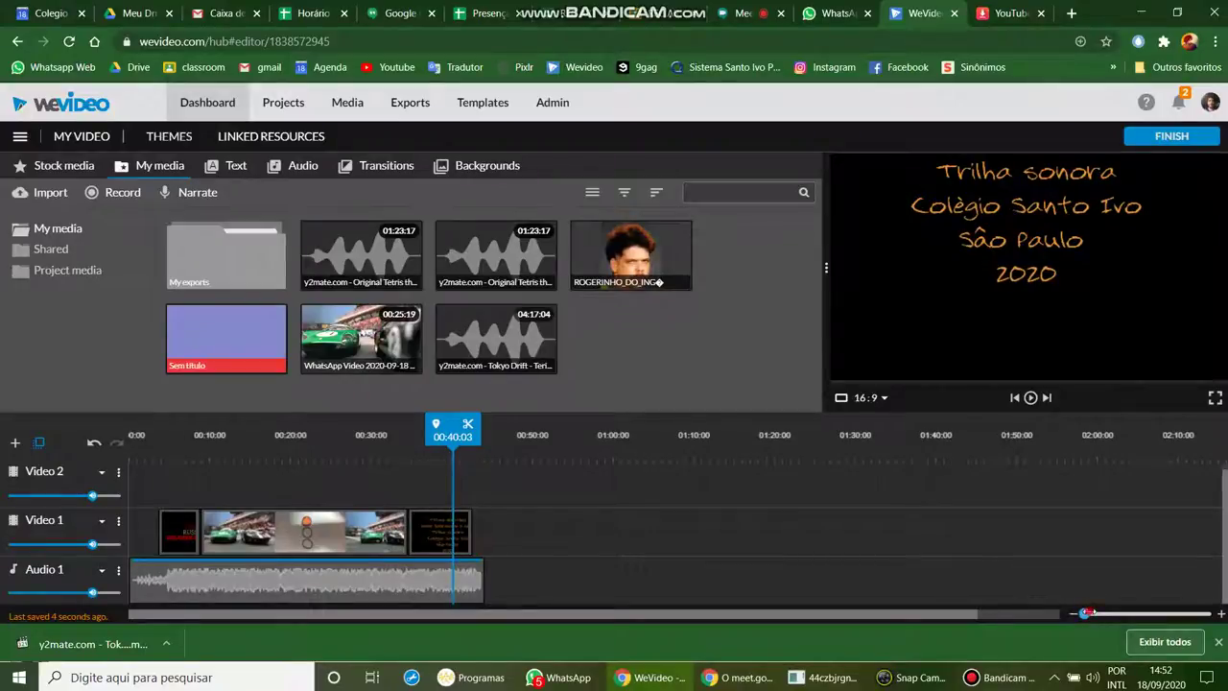
drag(1085, 613, 1091, 613)
drag(428, 554, 379, 560)
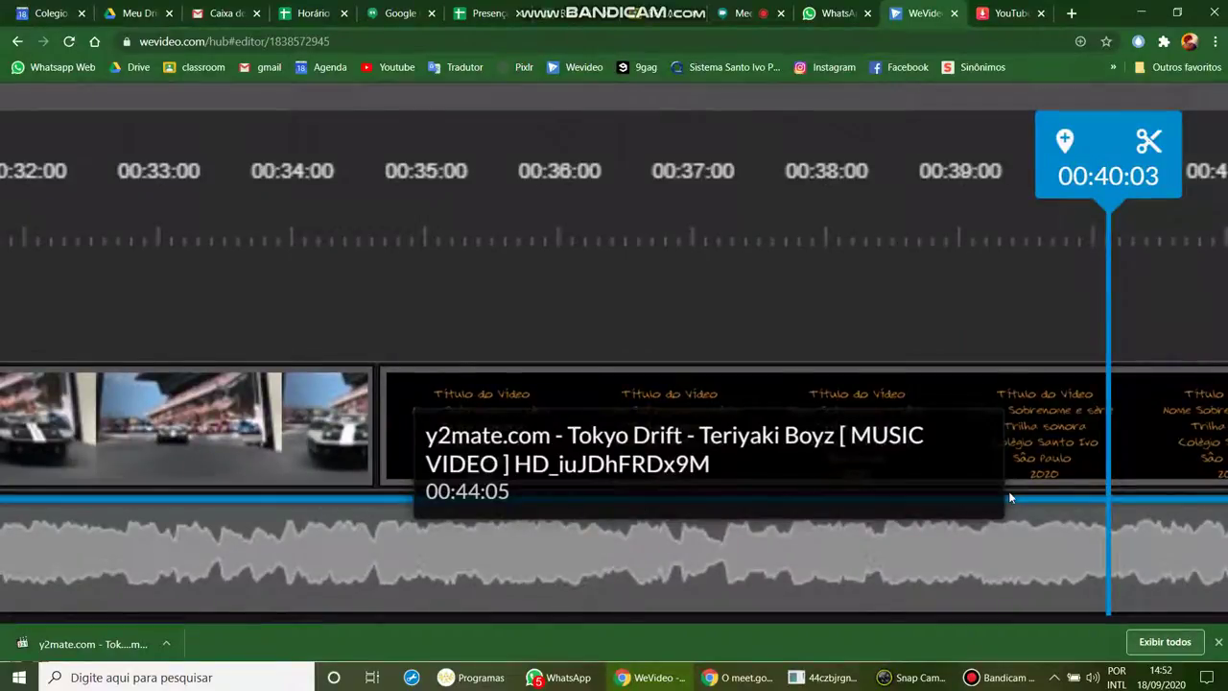
Put the soundtrack back on Audio 1, mark 00:37:04, and undo an accidental clip deletion
drag(1009, 498, 1007, 498)
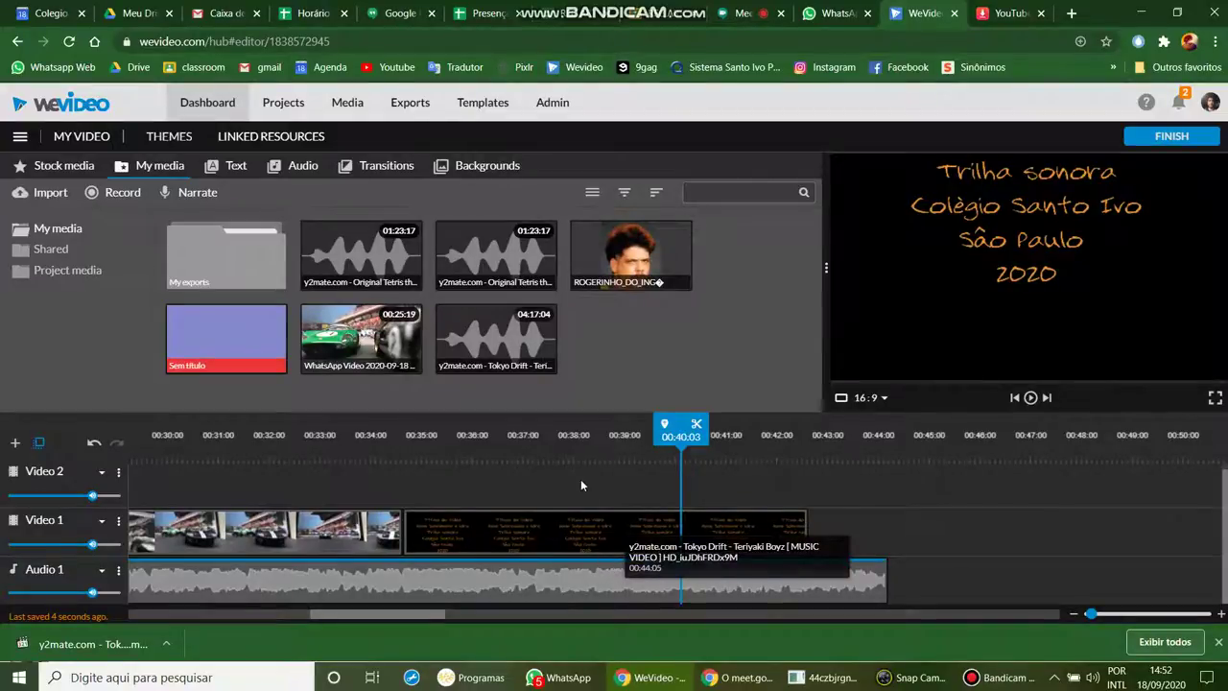
click(533, 567)
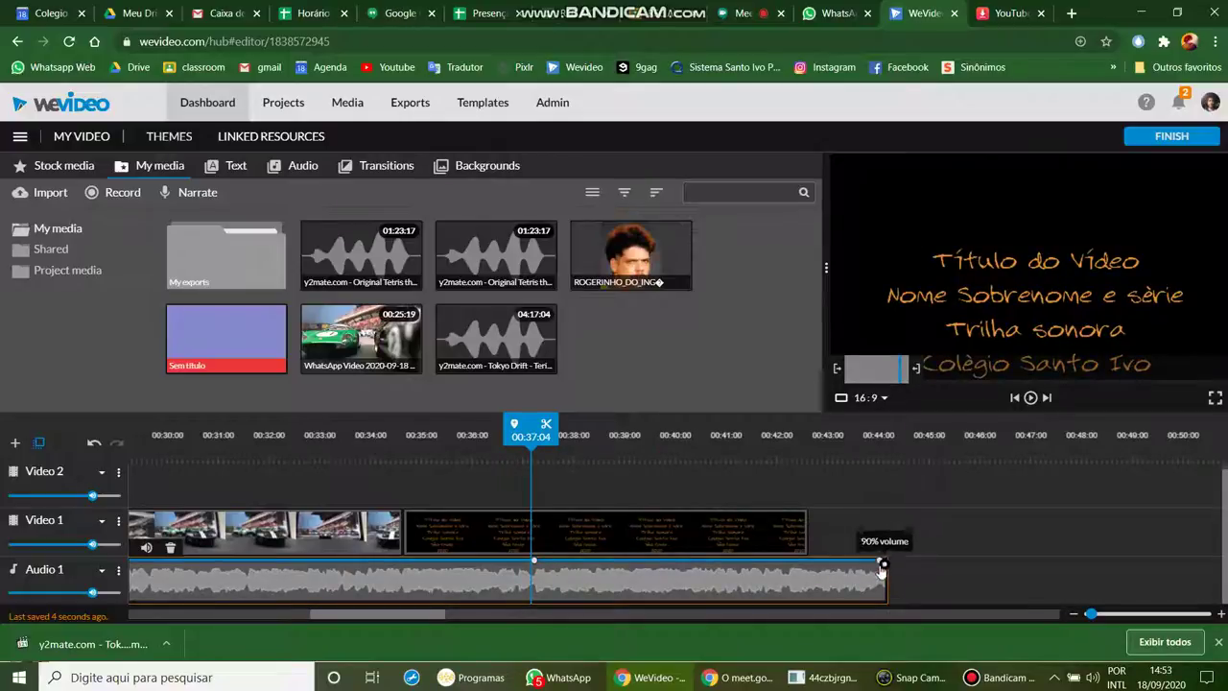
drag(878, 566, 881, 569)
key(Delete)
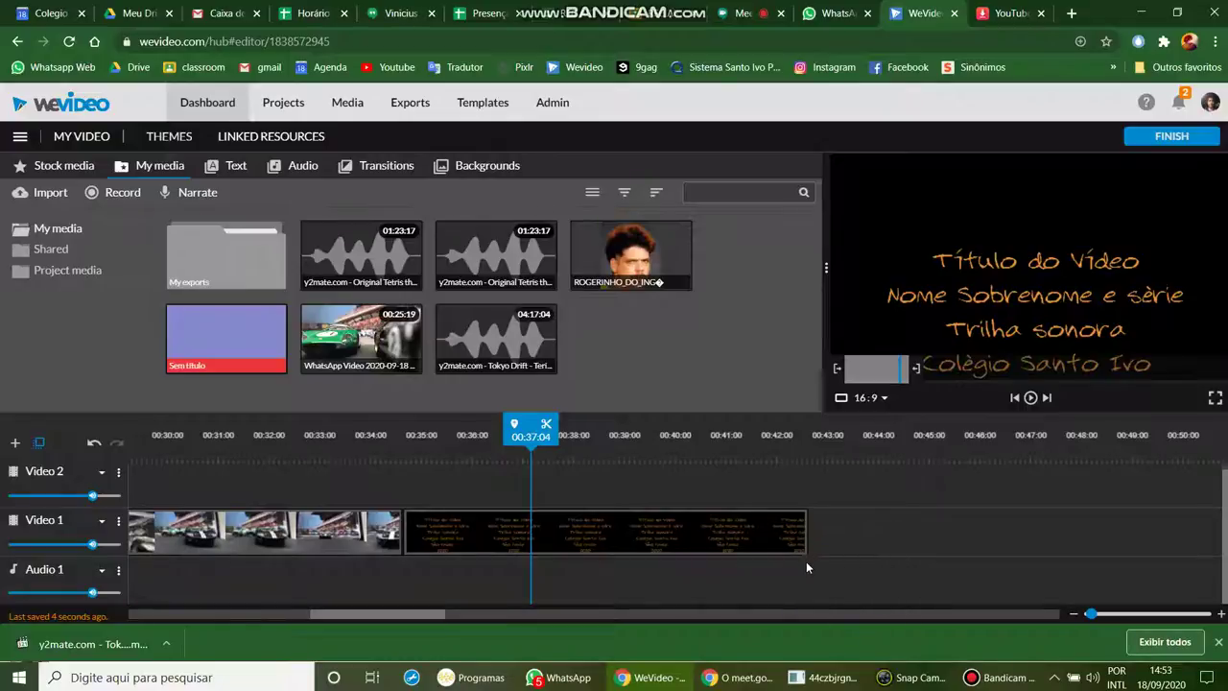
key(ctrl+z)
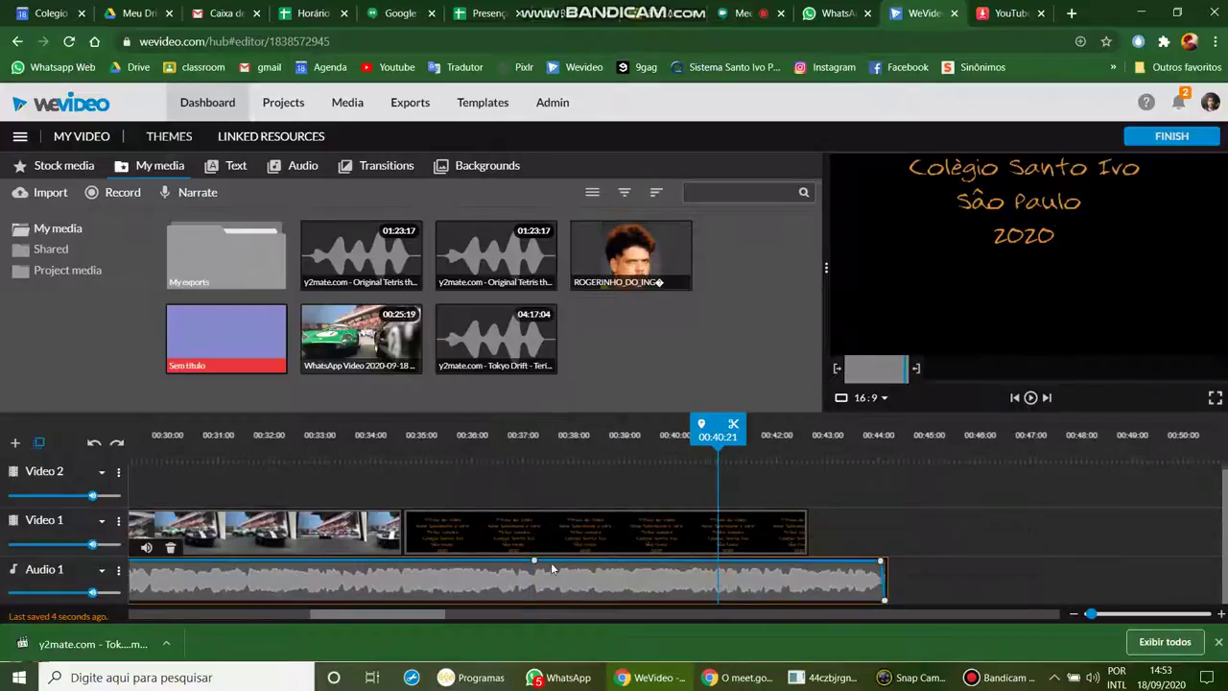
Lower the soundtrack's end volume to 0%, then play from about 00:36 to check the fade
drag(880, 563, 885, 604)
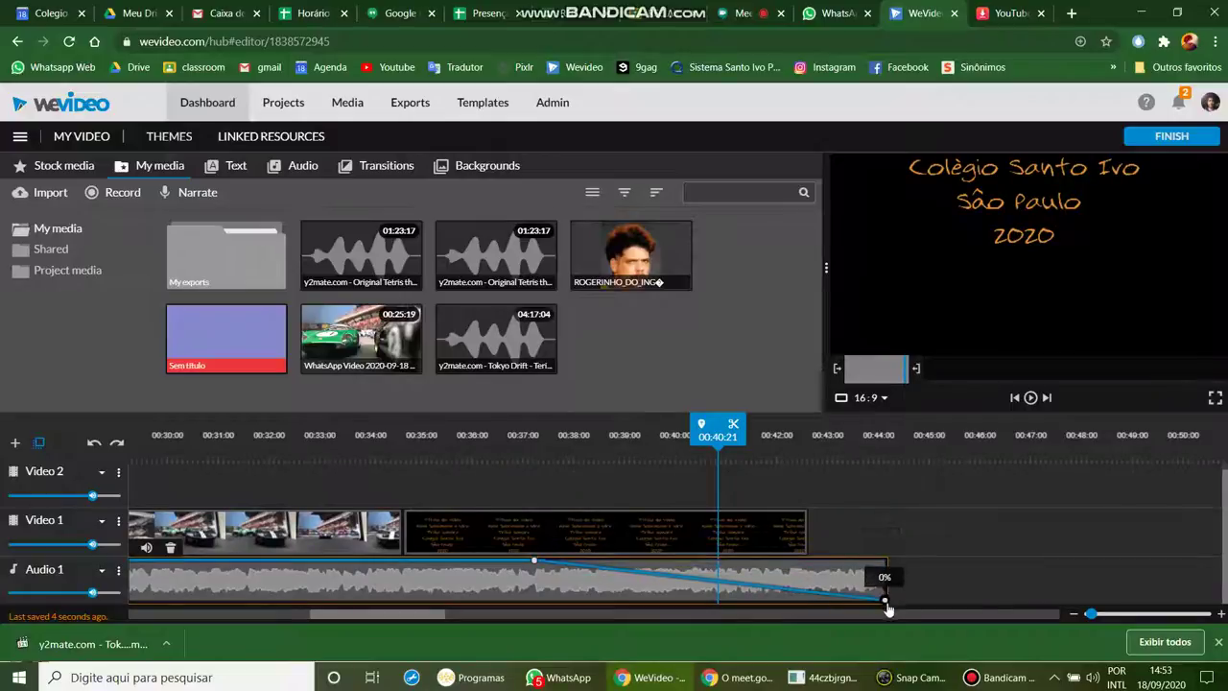
drag(537, 434, 397, 431)
key(space)
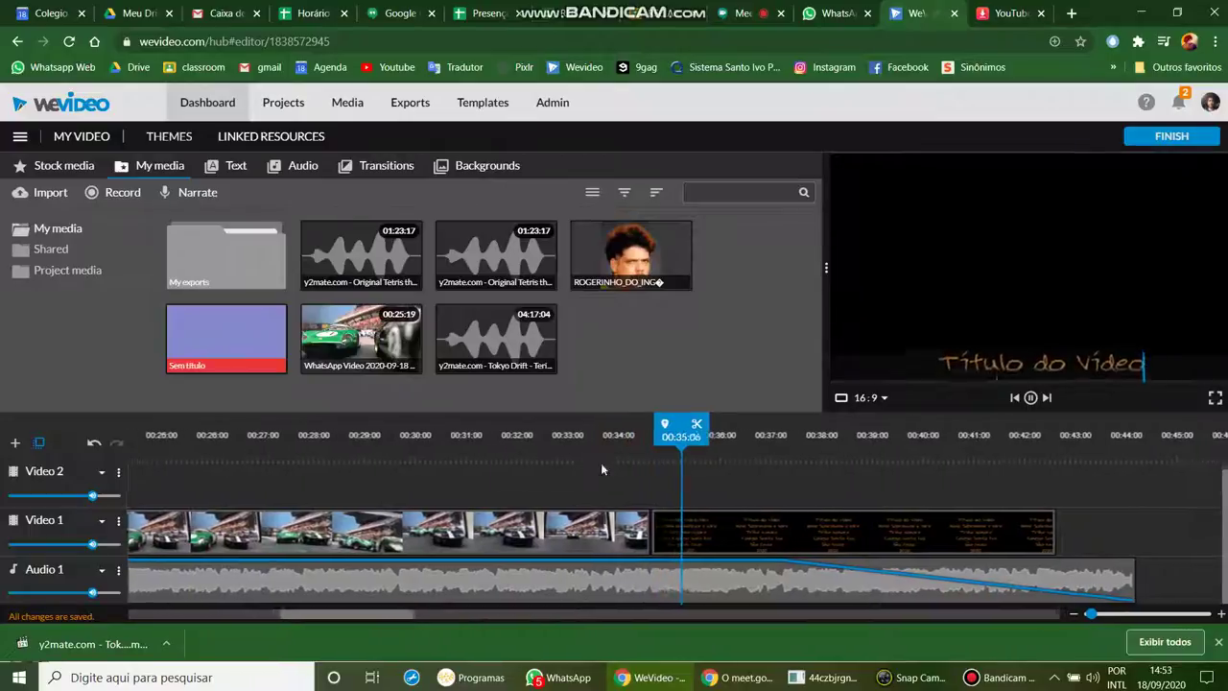